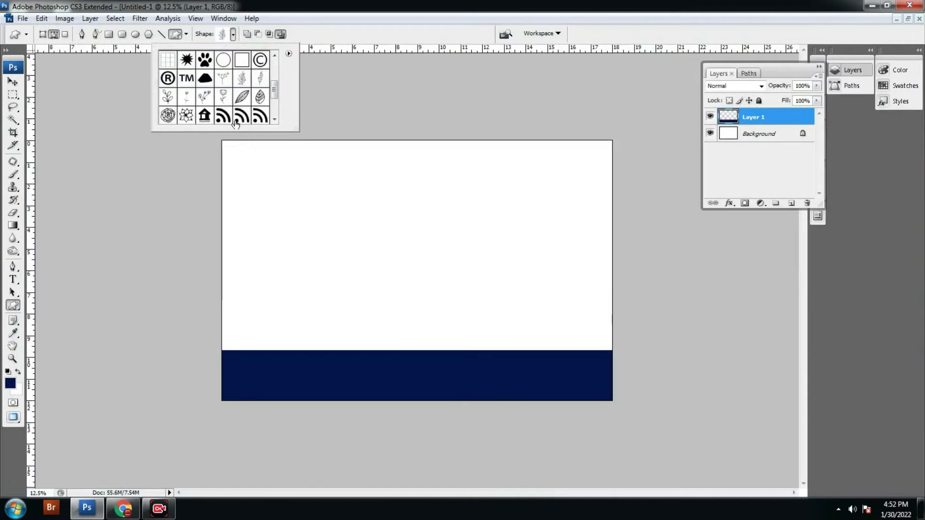
Step: Scroll through the Custom Shape picker to browse the available shapes
scroll(241, 107, down, 2)
Step: Draw a flower custom-shape outline in the upper-left of the page and add Layer 2
scroll(241, 107, down, 2)
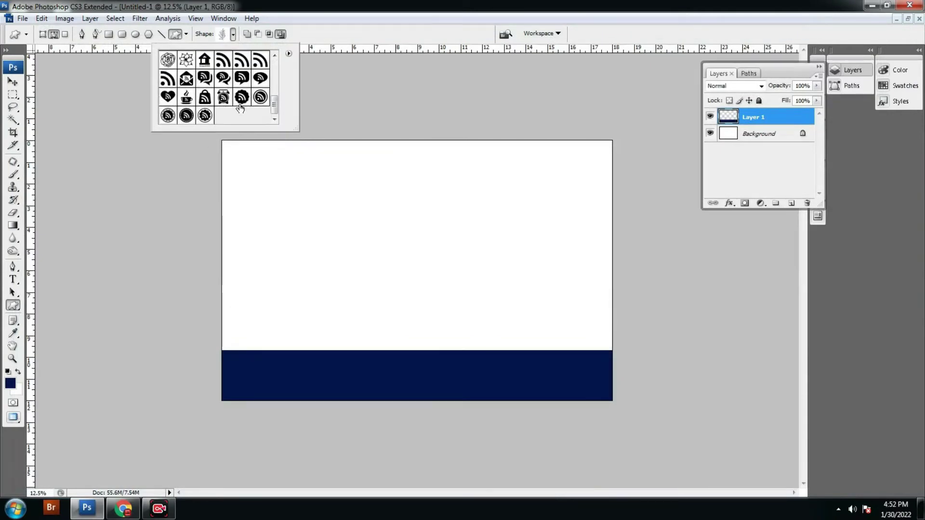
scroll(195, 114, up, 1)
scroll(201, 101, up, 1)
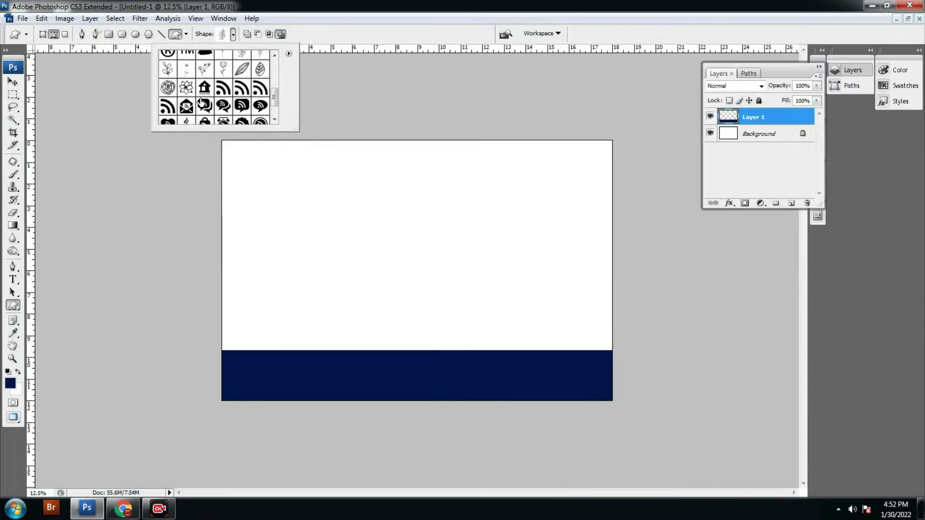
click(336, 198)
drag(270, 181, 405, 336)
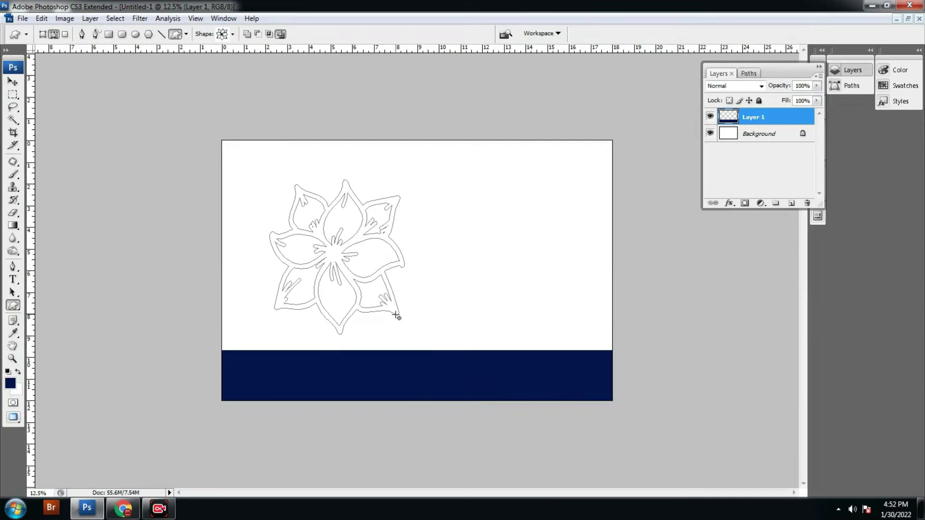
click(790, 204)
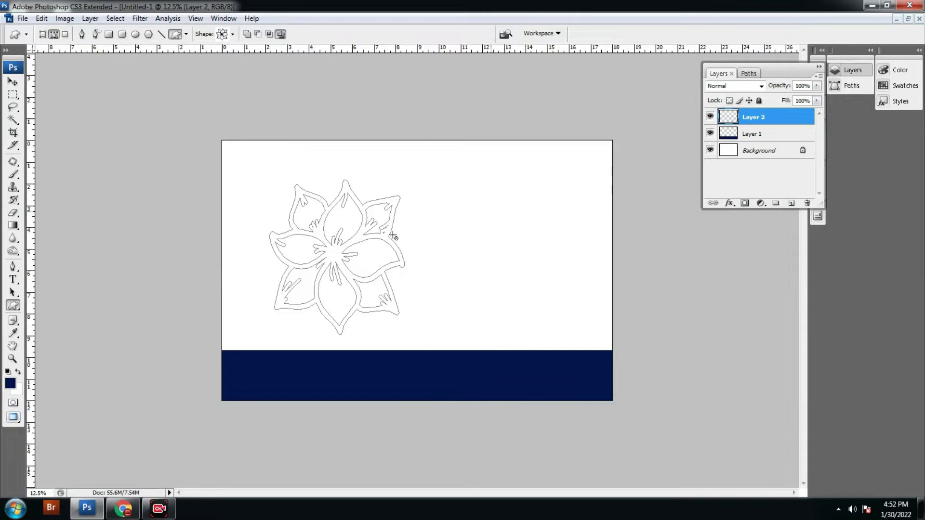
Step: Load the flower path as a selection and fill it with light sky blue
key(ctrl+Return)
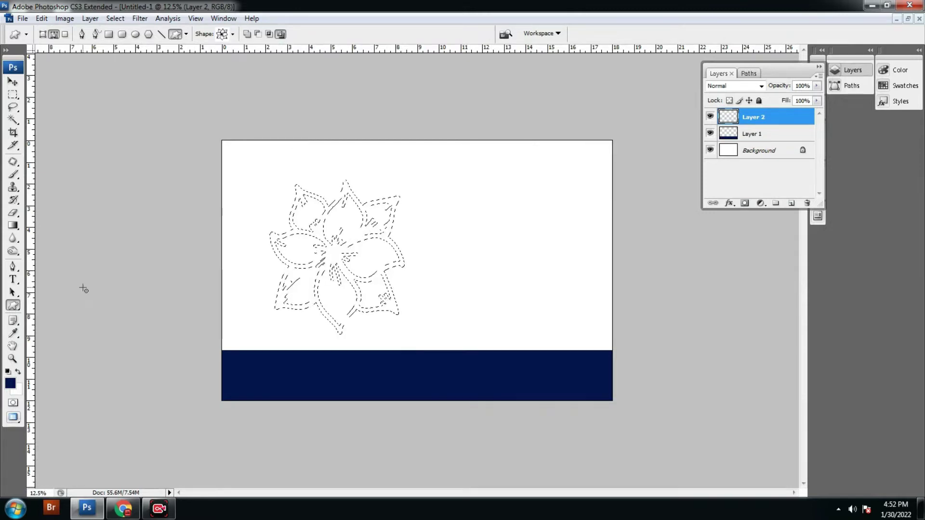
click(10, 384)
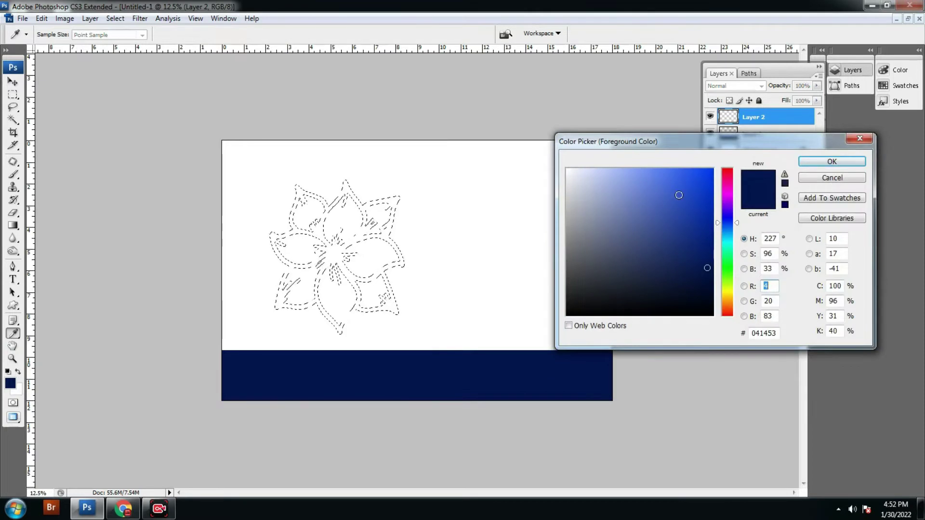
click(658, 170)
drag(736, 223, 736, 229)
click(807, 163)
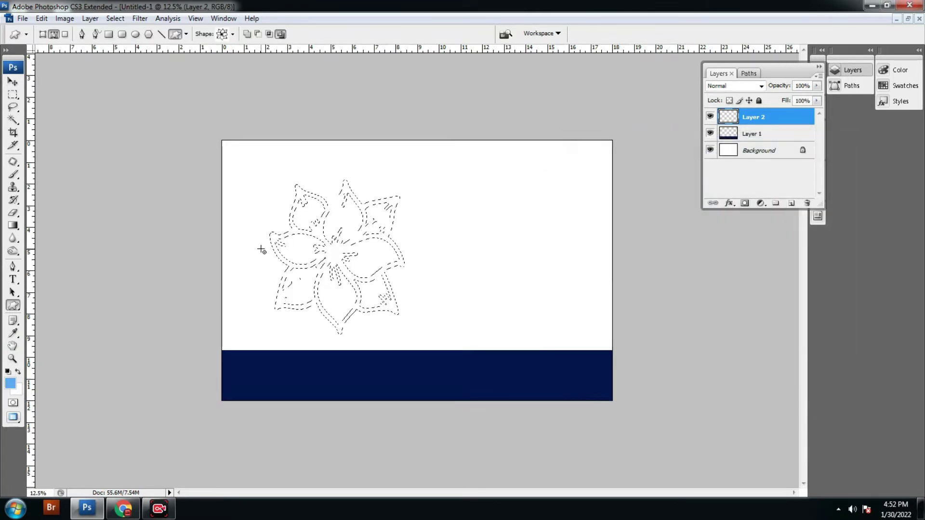
key(alt+BackSpace)
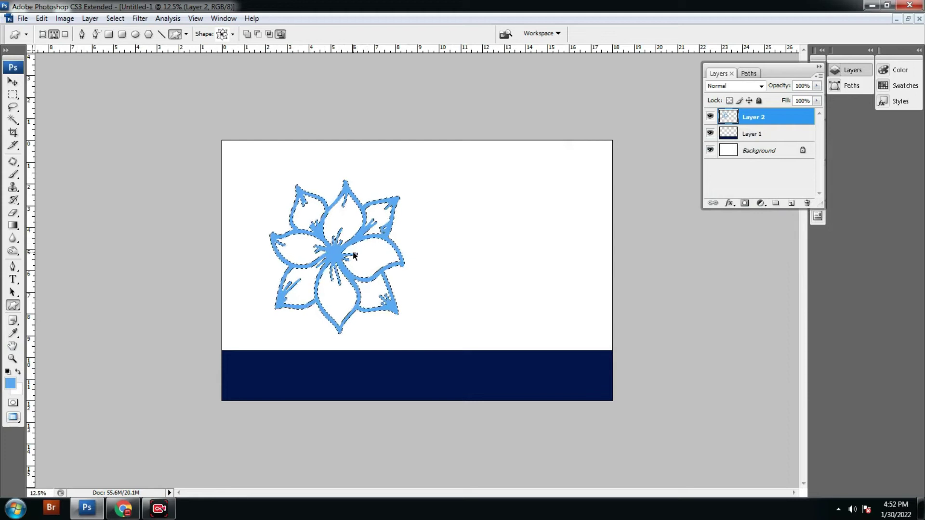
Step: Deselect the filled flower from the Magic Wand's right-click menu
key(v)
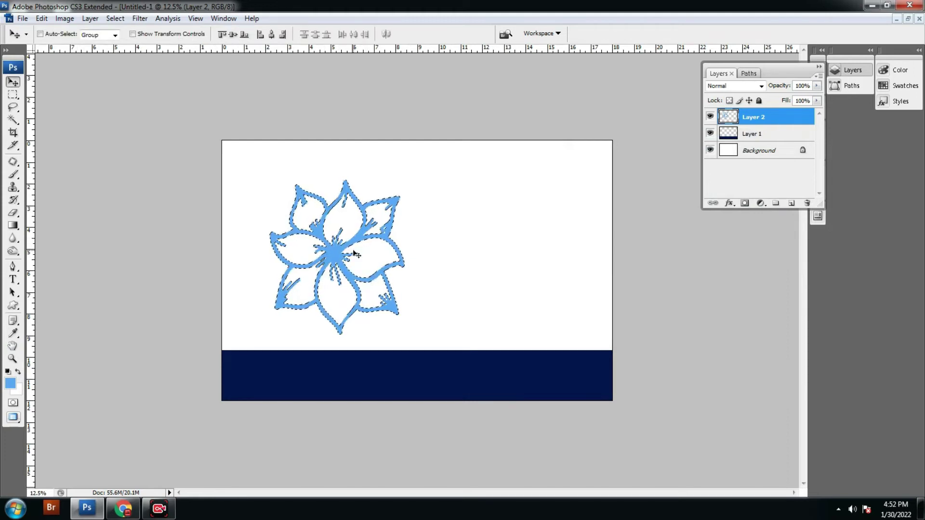
click(13, 120)
right_click(389, 251)
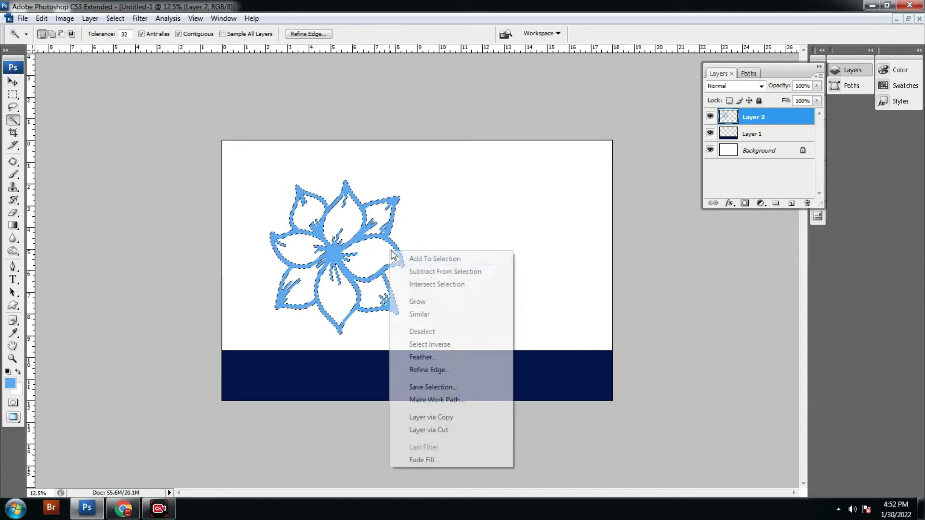
click(421, 331)
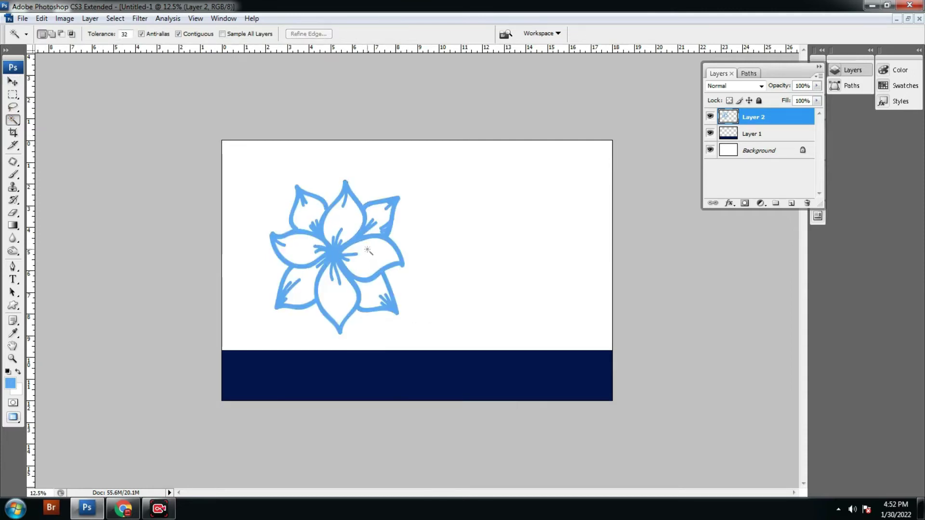
Step: Nudge the blue flower slightly left and lock Layer 2's transparent pixels
key(v)
mouse_move(363, 247)
mouse_down()
mouse_move(372, 237)
mouse_move(338, 247)
mouse_up()
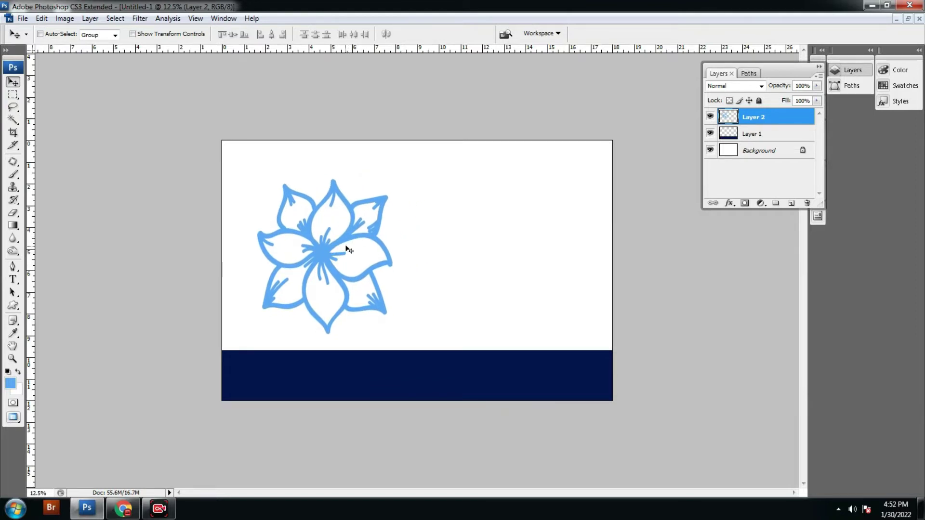
click(729, 101)
Step: Select the Spectrum preset in the Gradient Editor for the Gradient tool
click(13, 227)
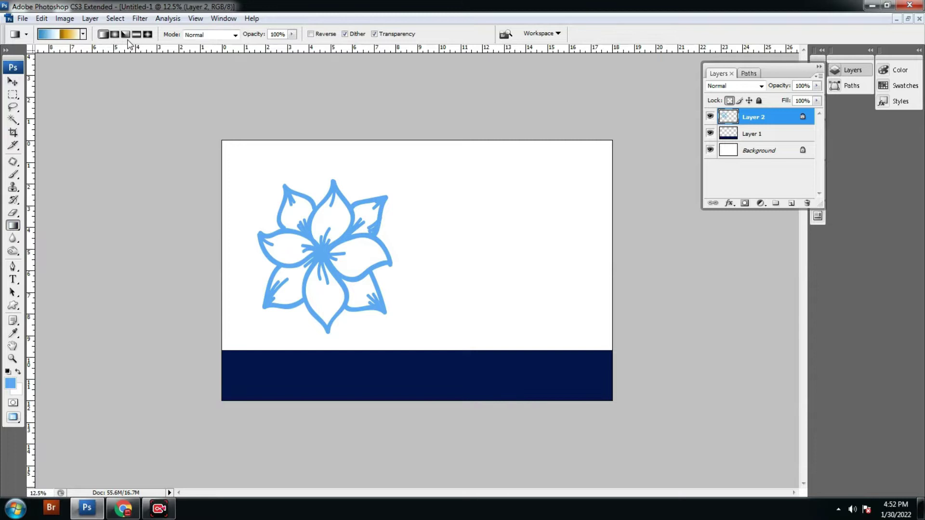
click(70, 38)
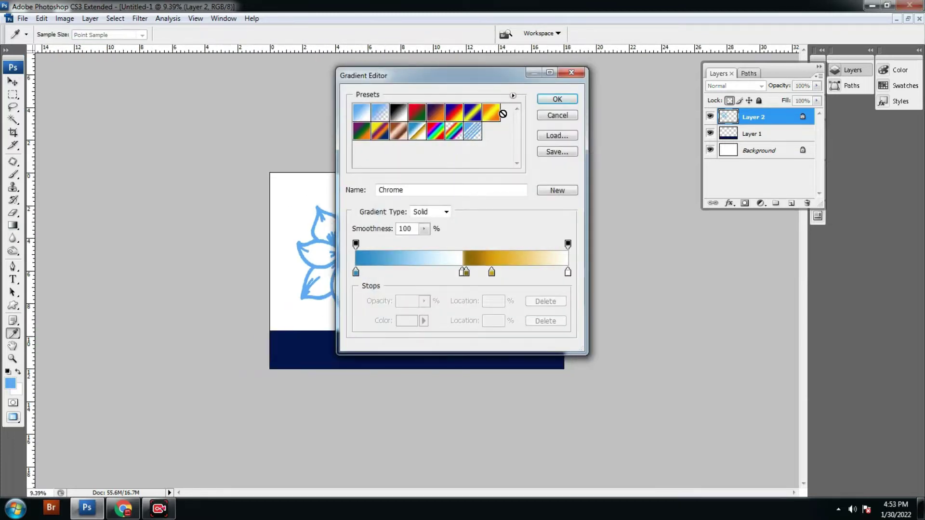
click(513, 96)
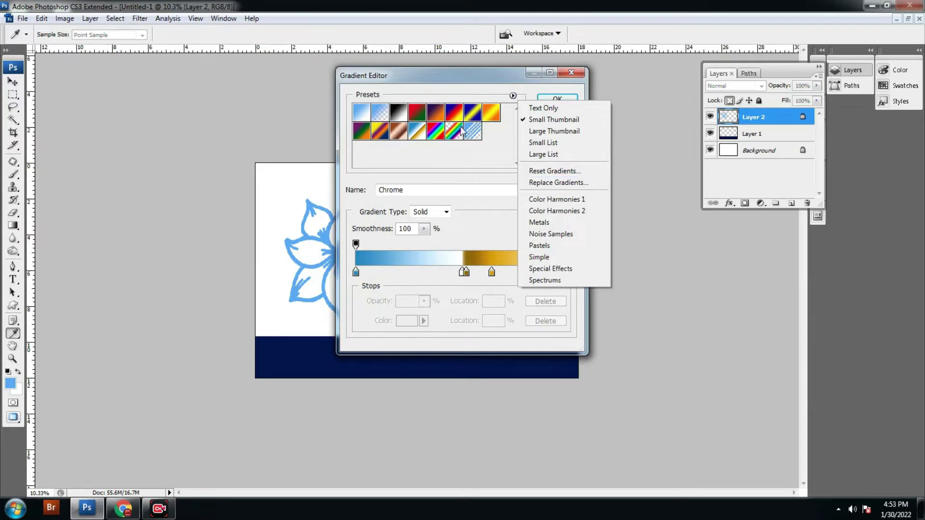
click(409, 80)
click(564, 135)
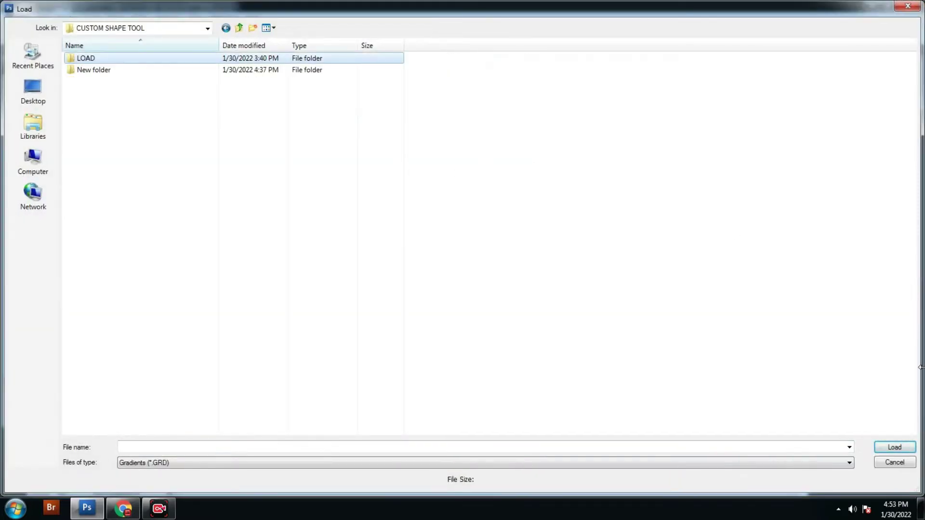
click(909, 464)
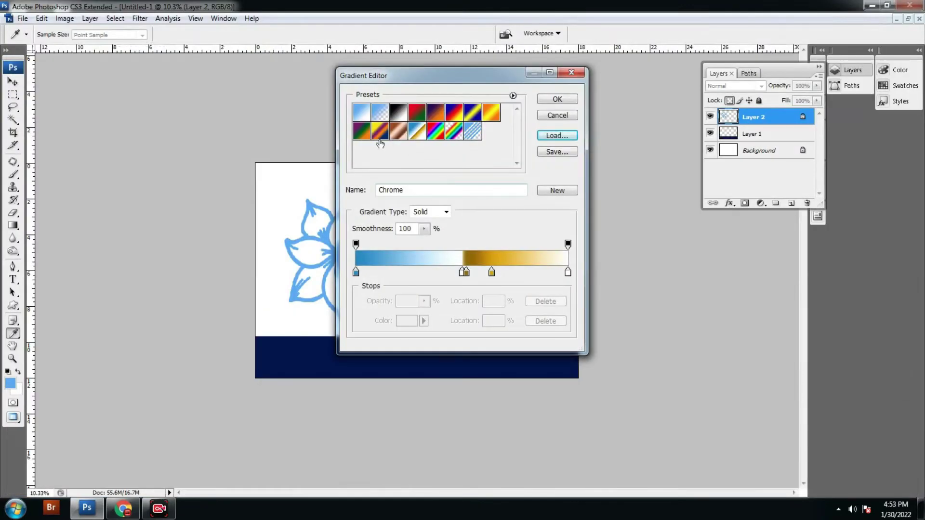
click(359, 116)
click(397, 134)
click(438, 132)
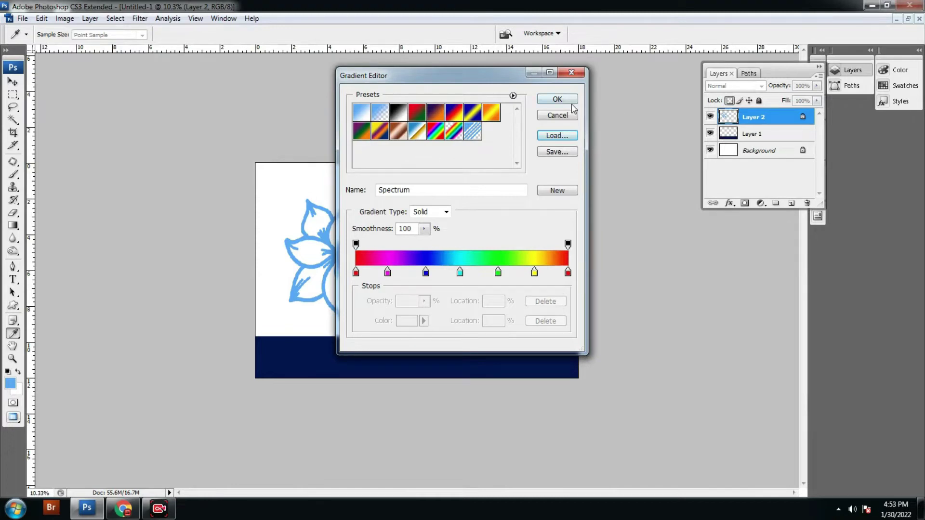
click(572, 106)
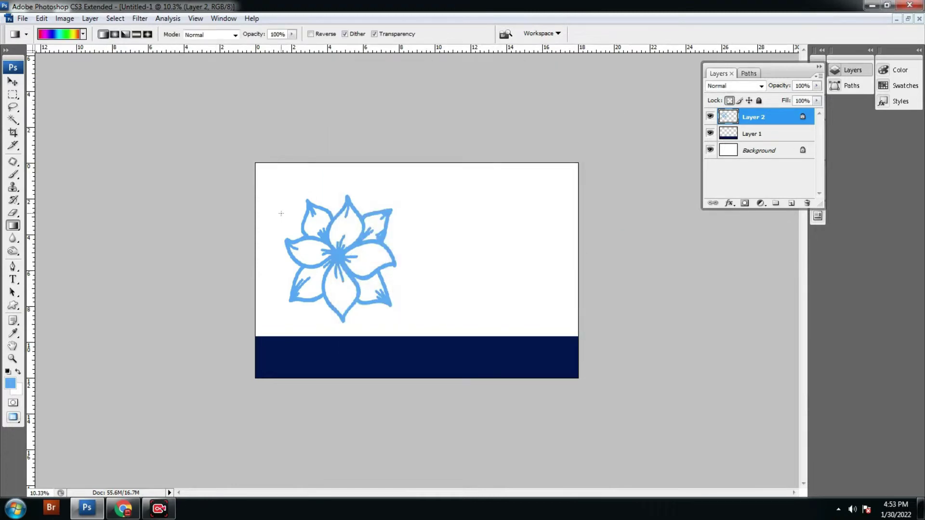
Step: Drag the Spectrum gradient across the flower so it stays inside the shape
drag(378, 302, 381, 314)
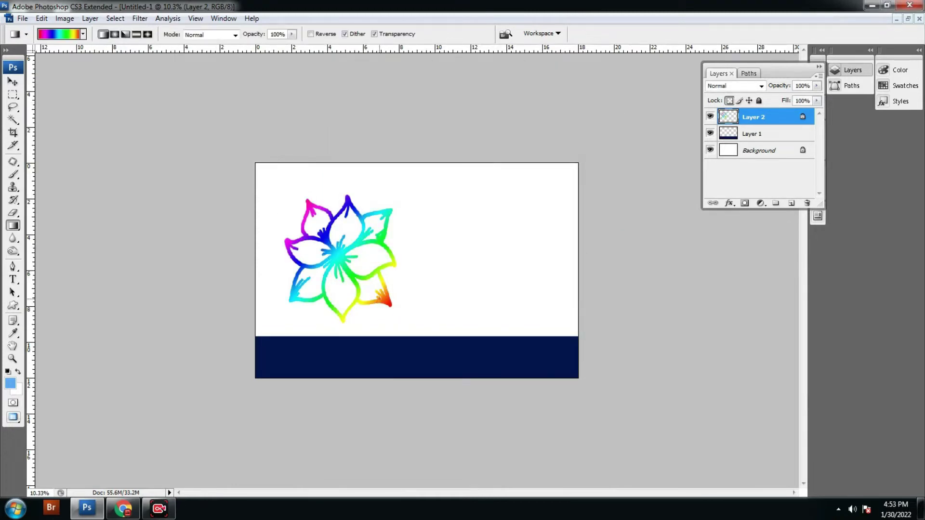
scroll(413, 263, up, 1)
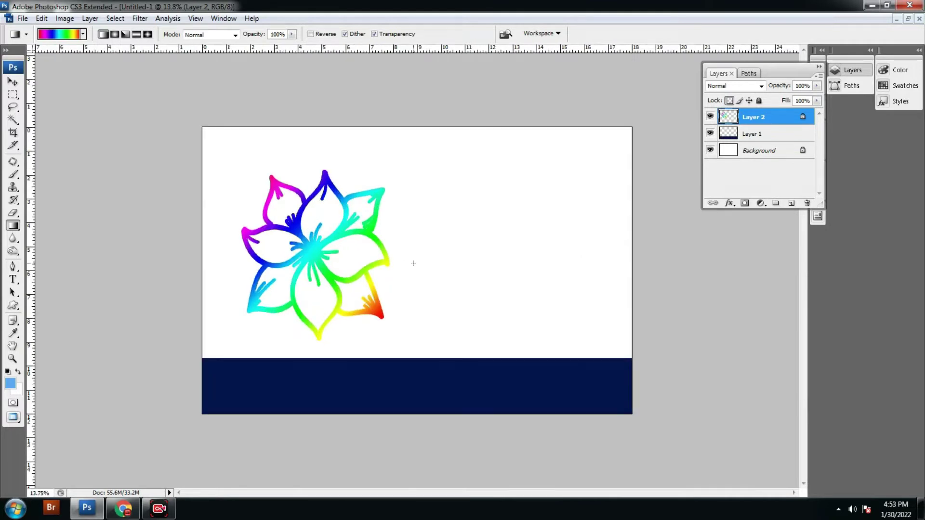
scroll(413, 263, up, 1)
Step: Open Layer Style for Layer 2, remove the Stroke effect, and show the Styles list
key(v)
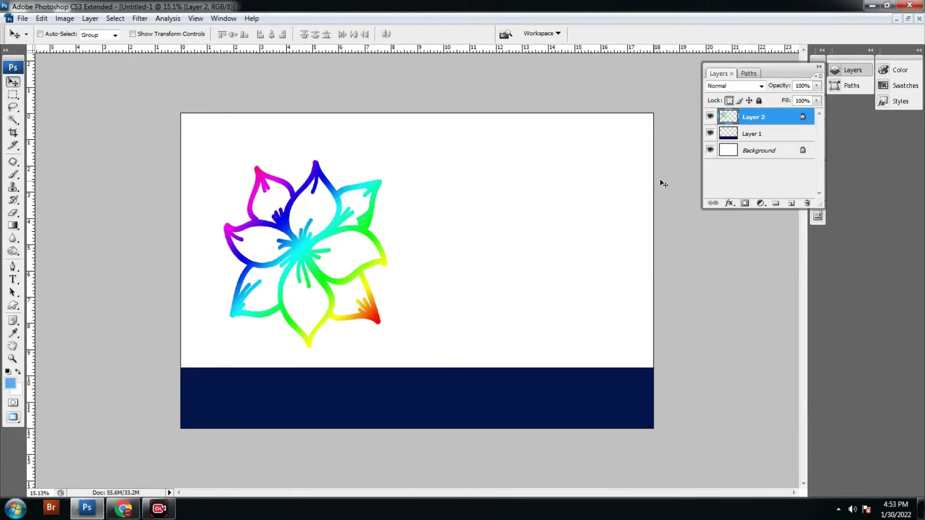
click(719, 205)
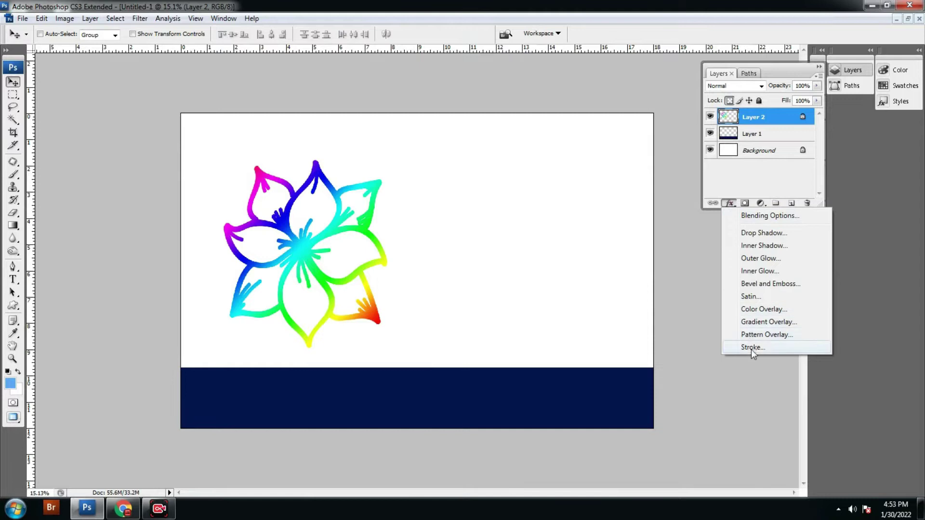
key(Escape)
key(h)
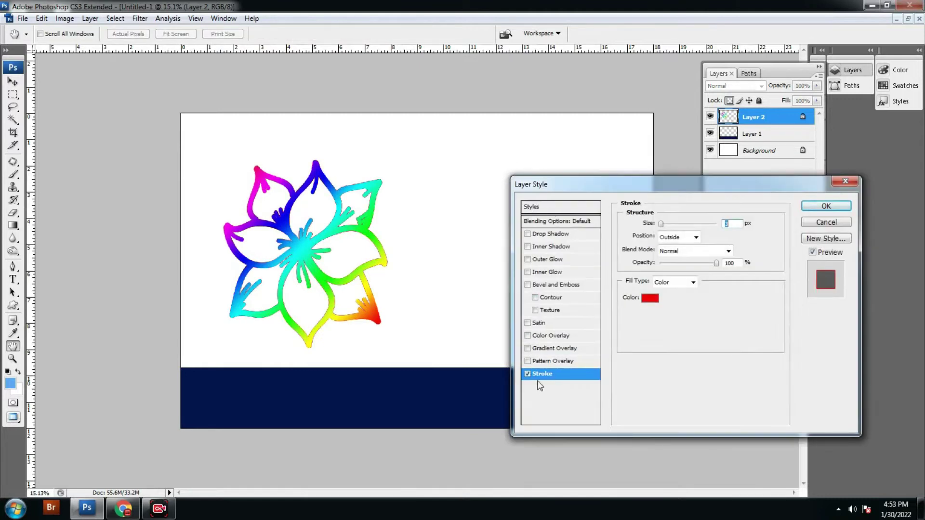
click(528, 373)
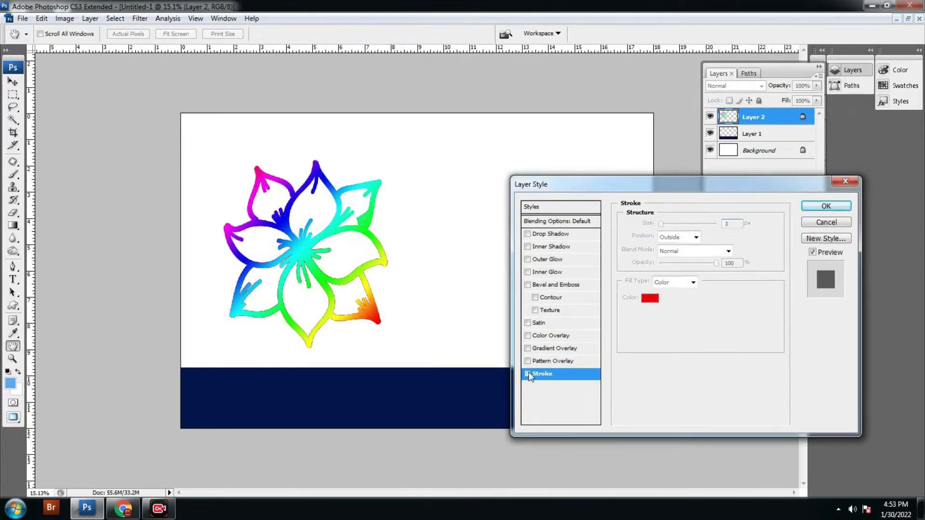
click(533, 208)
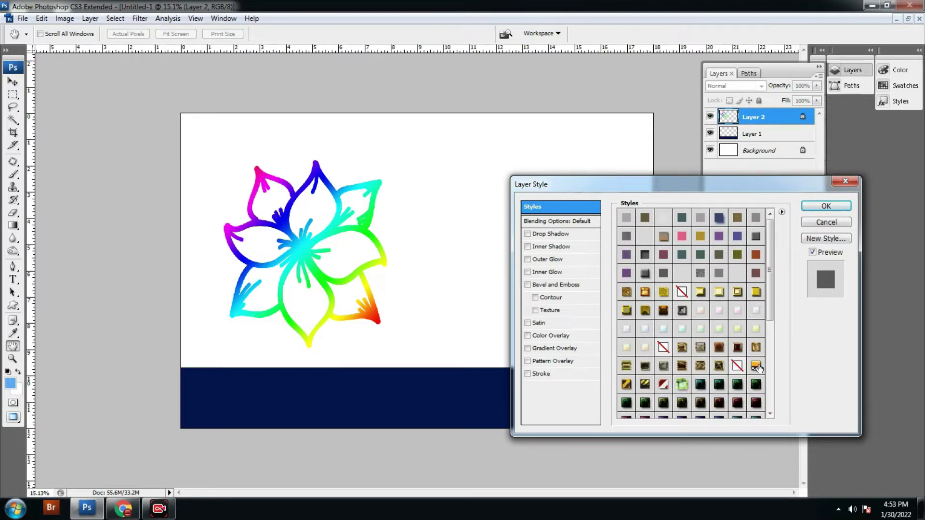
Step: Preview gold, dark red, green patterned, yellow-green dotted and bronze preset styles on the flower
click(756, 348)
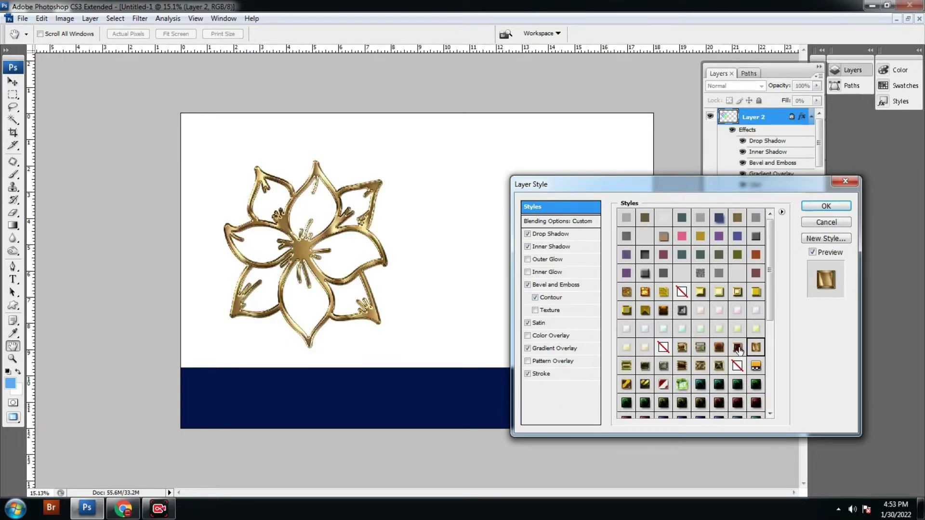
click(738, 348)
click(719, 385)
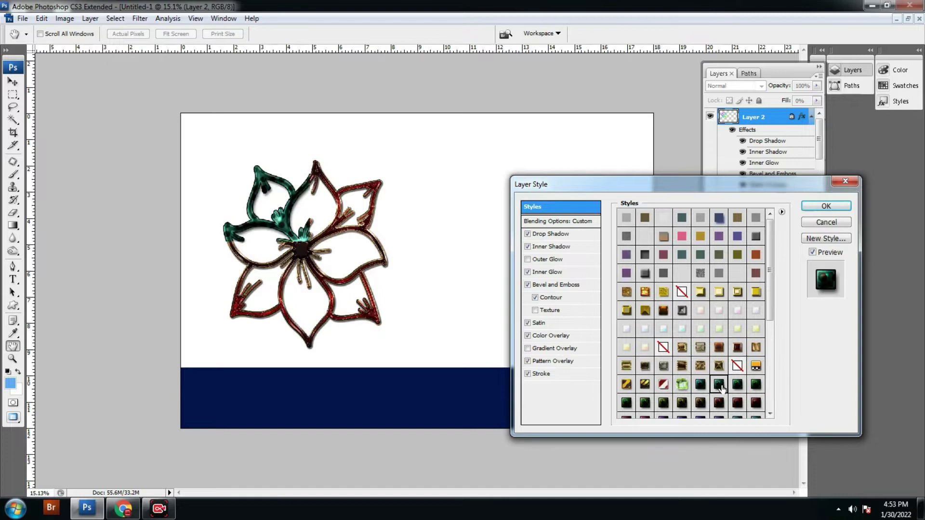
click(755, 403)
scroll(737, 381, down, 2)
scroll(722, 363, down, 2)
click(738, 367)
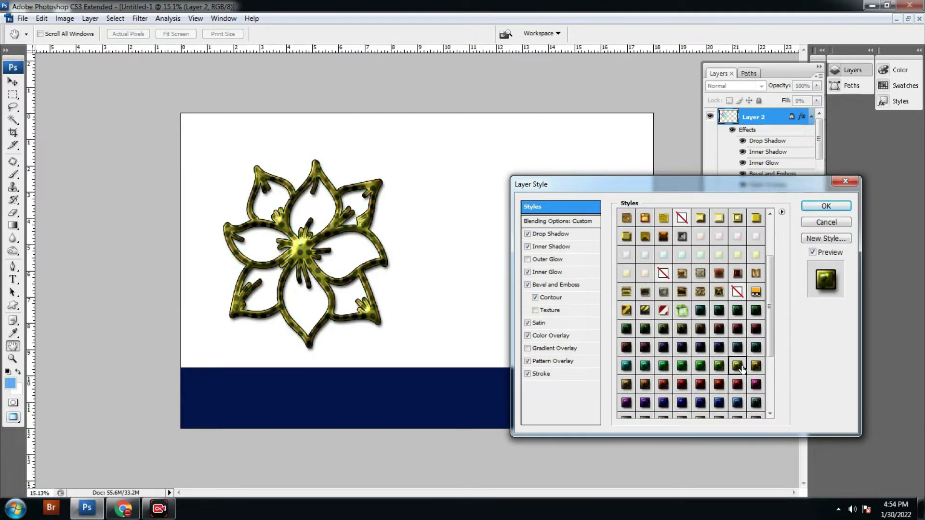
click(751, 220)
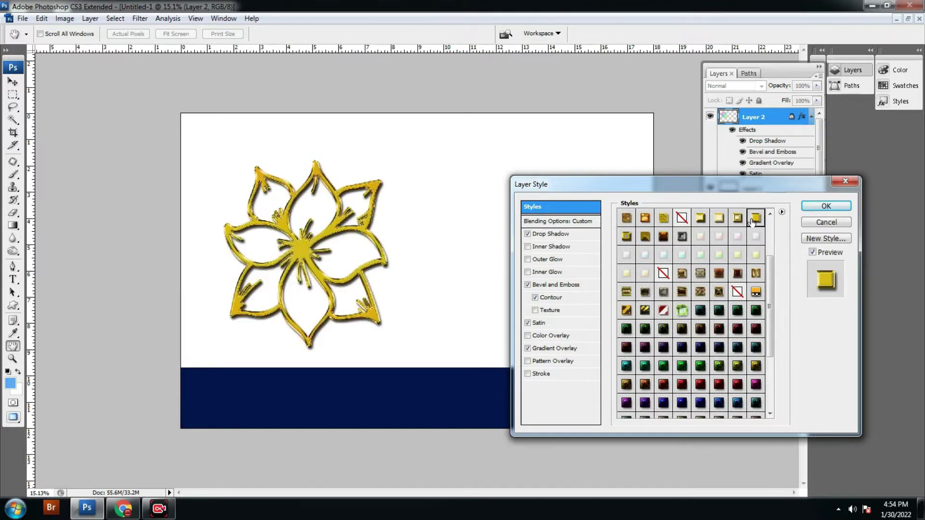
click(660, 237)
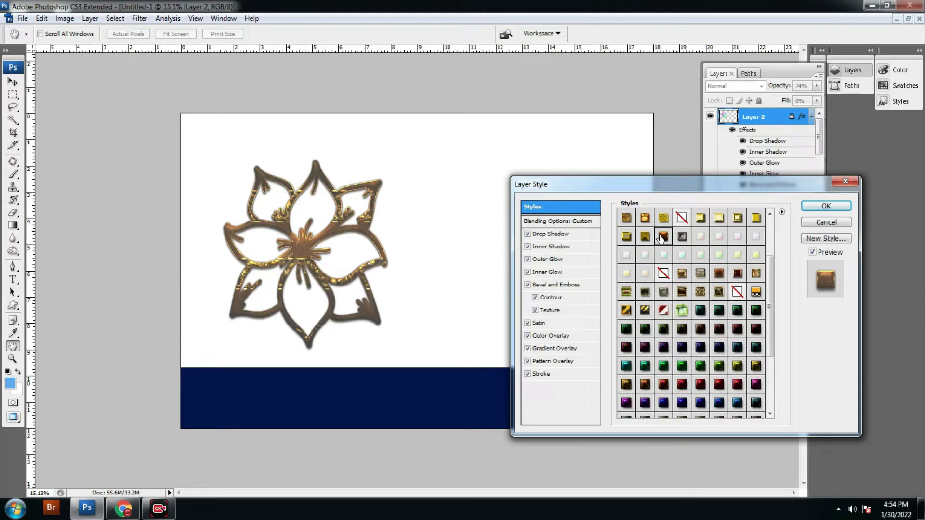
click(651, 236)
Step: Compare striped and green presets, then apply the silver metallic style to the flower
click(626, 237)
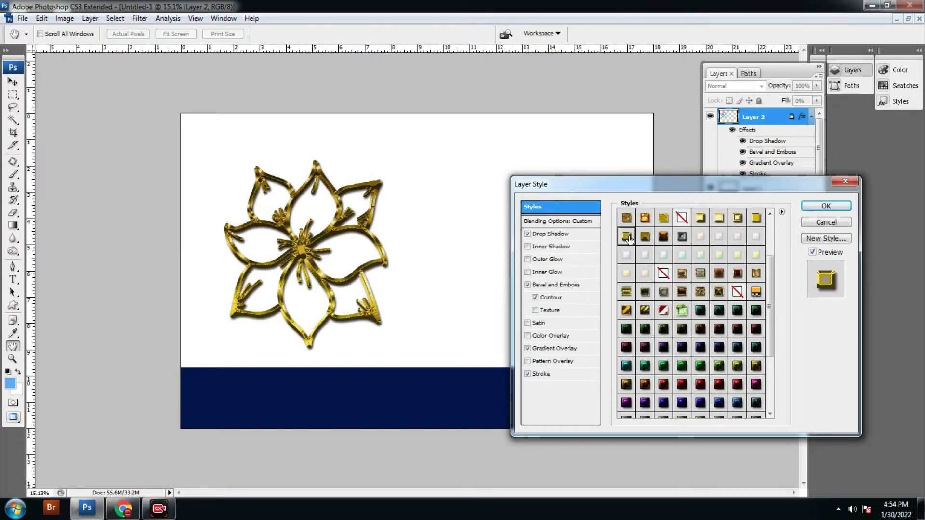
click(645, 275)
click(663, 292)
click(644, 311)
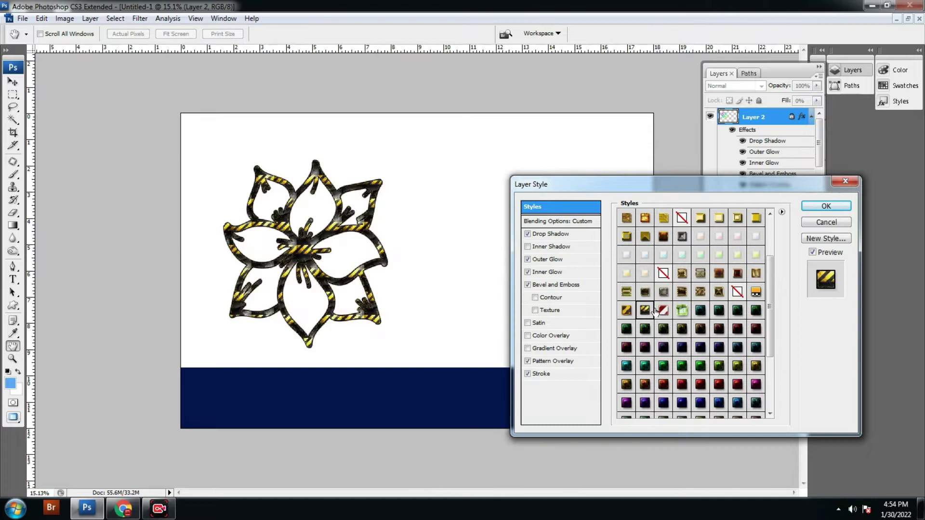
click(657, 310)
click(660, 296)
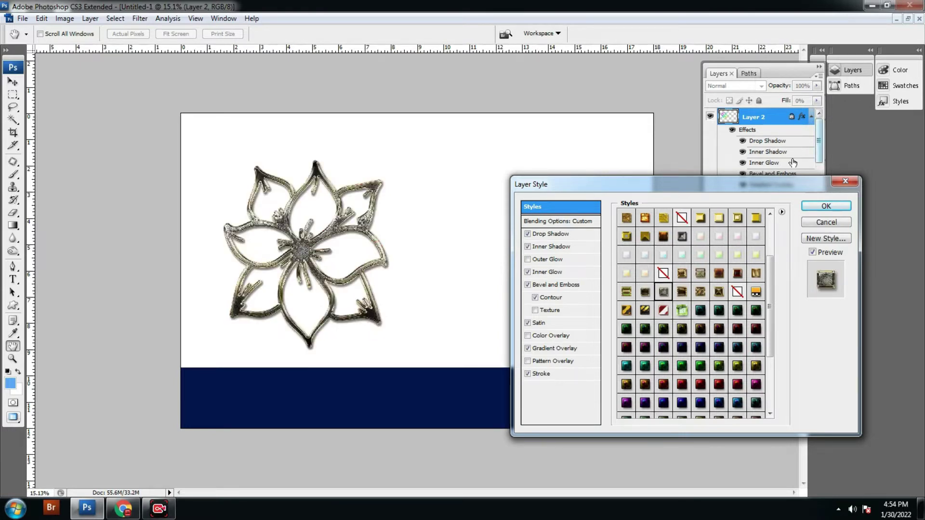
click(682, 310)
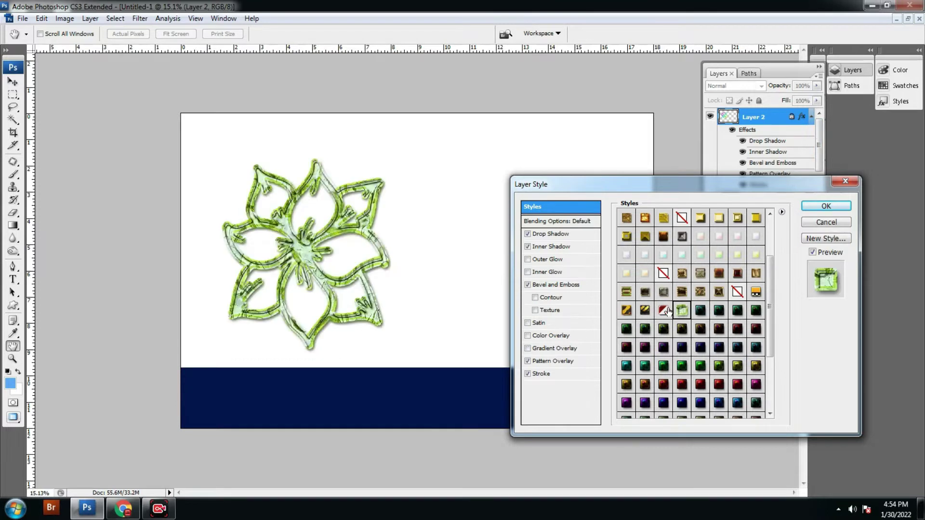
click(666, 310)
click(663, 292)
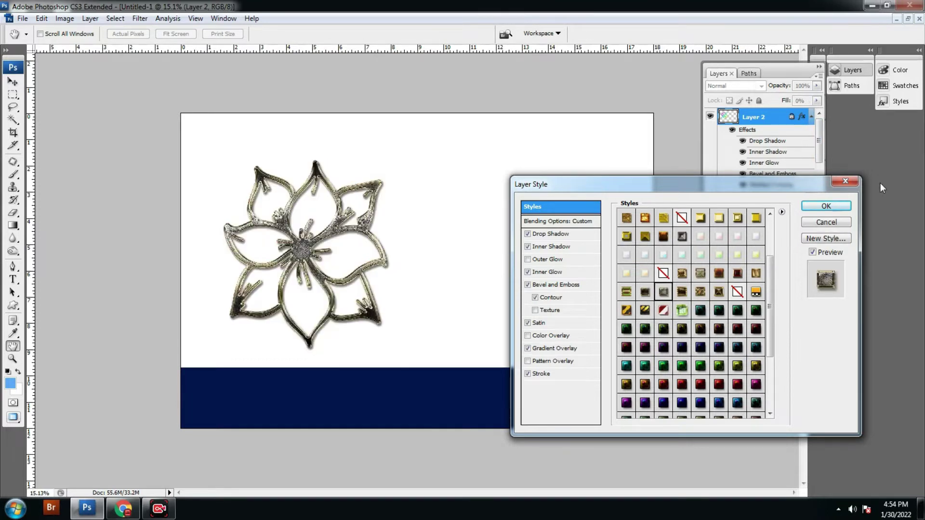
click(825, 206)
Step: Move the metallic flower over to the left side of the page
key(v)
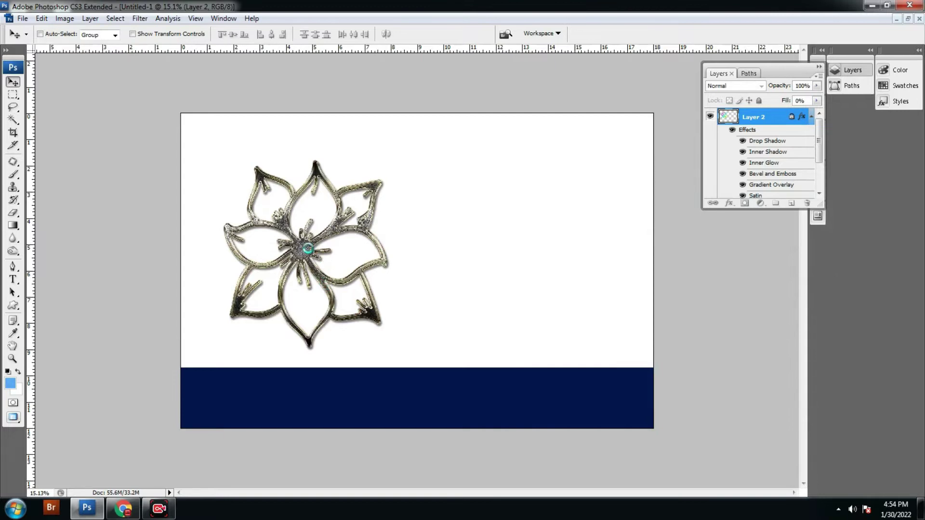
scroll(308, 249, up, 5)
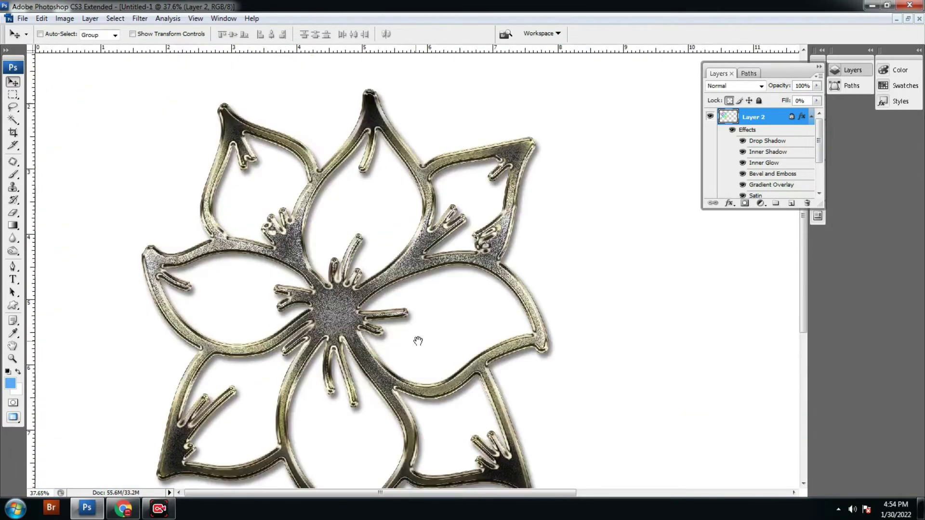
scroll(442, 301, down, 3)
scroll(386, 331, down, 2)
scroll(433, 254, down, 1)
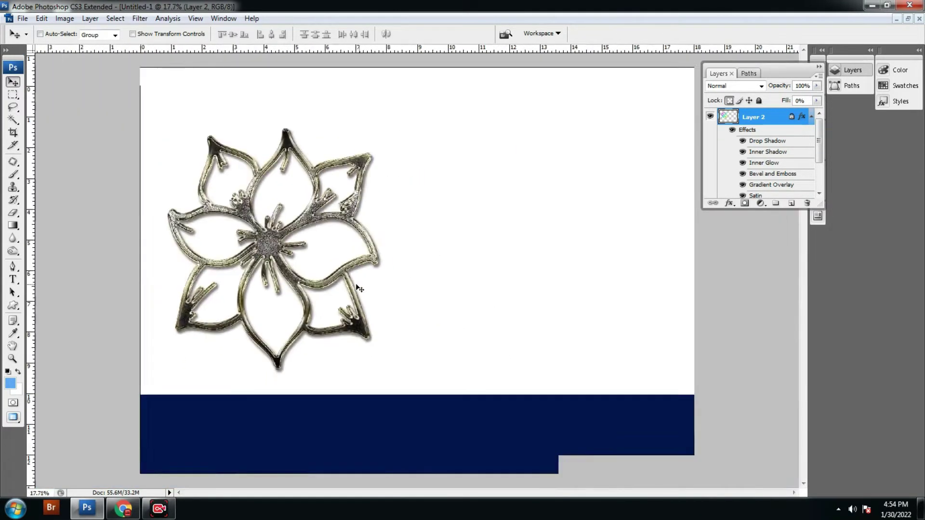
scroll(359, 288, down, 1)
drag(499, 248, 299, 251)
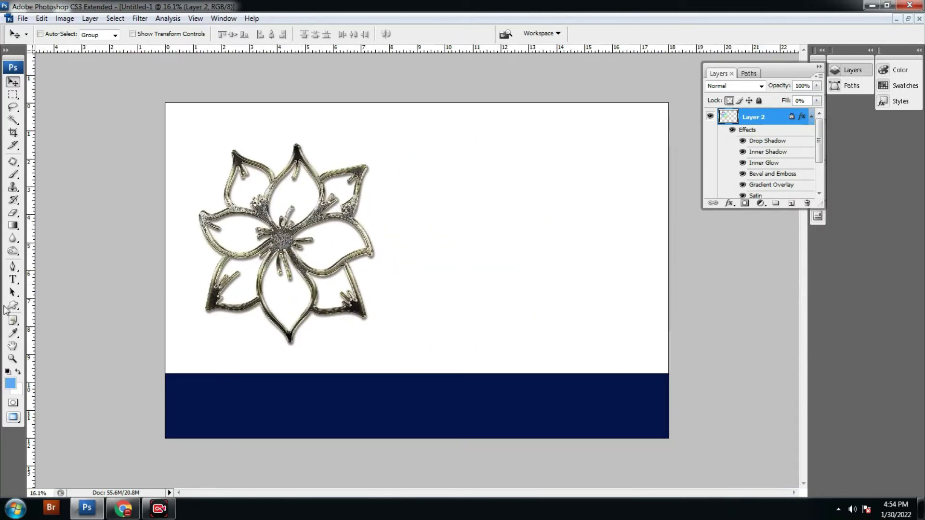
Step: Draw a rounded-rectangle path right of the flower and add a new Layer 3
drag(7, 307, 43, 319)
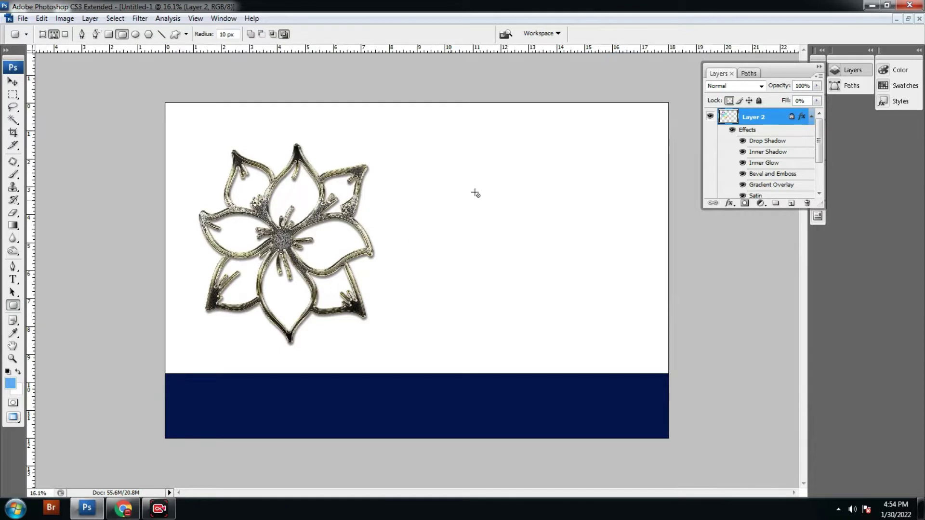
drag(450, 157, 627, 280)
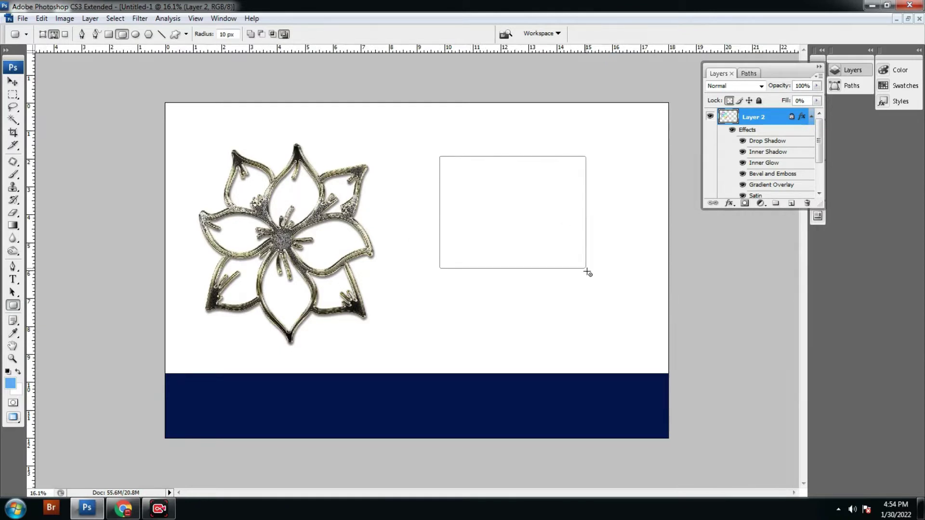
click(791, 204)
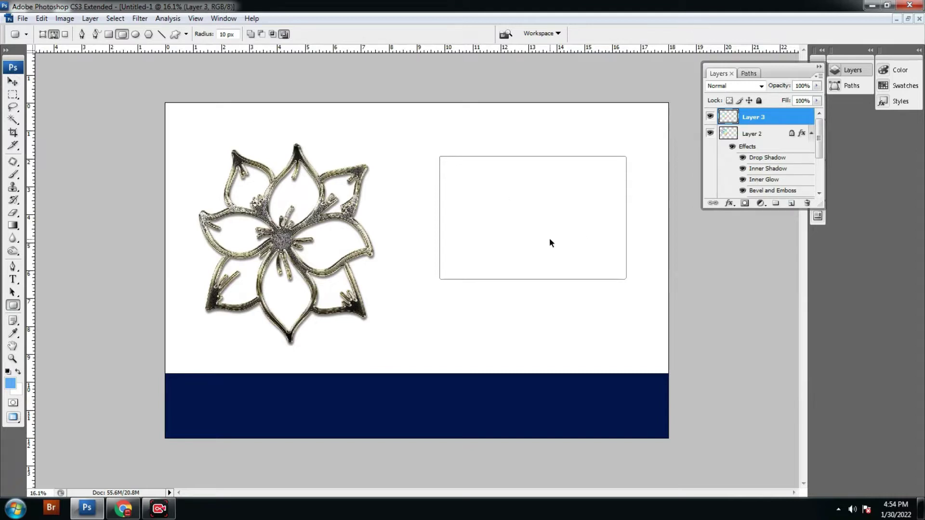
Step: Load the rounded rectangle as a selection and stroke it 1 px in near-black
key(ctrl+Return)
key(alt+e)
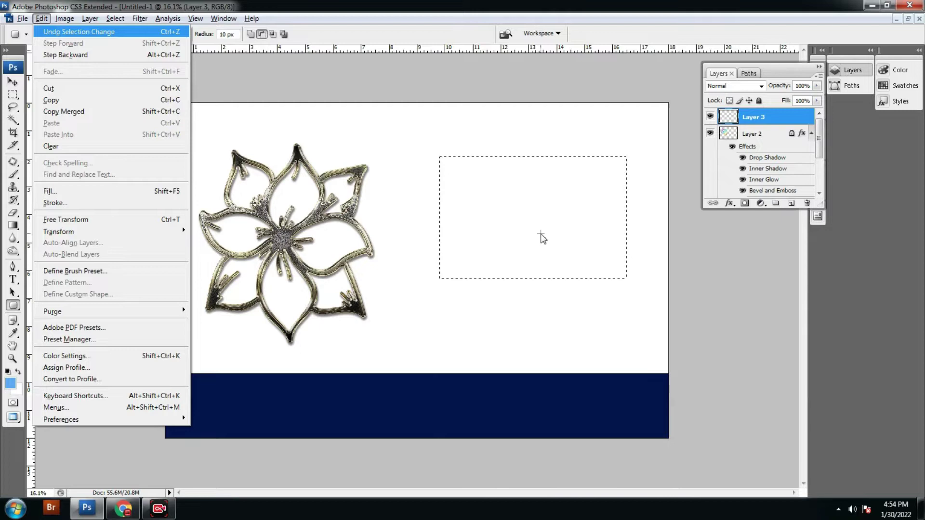
key(s)
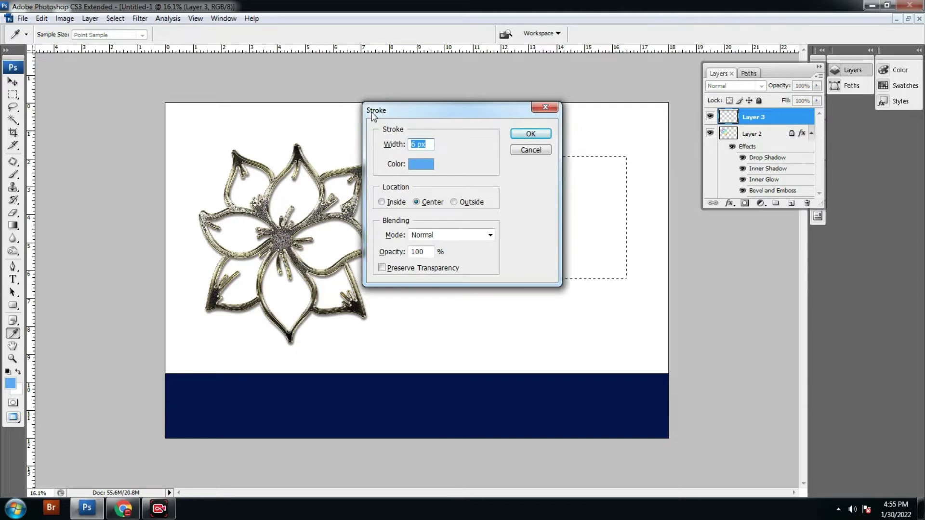
click(421, 164)
click(573, 315)
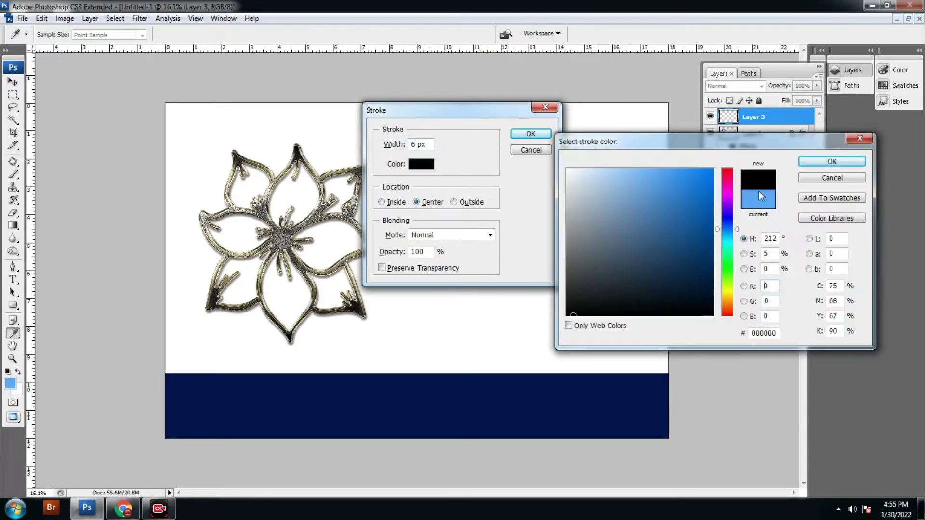
click(299, 149)
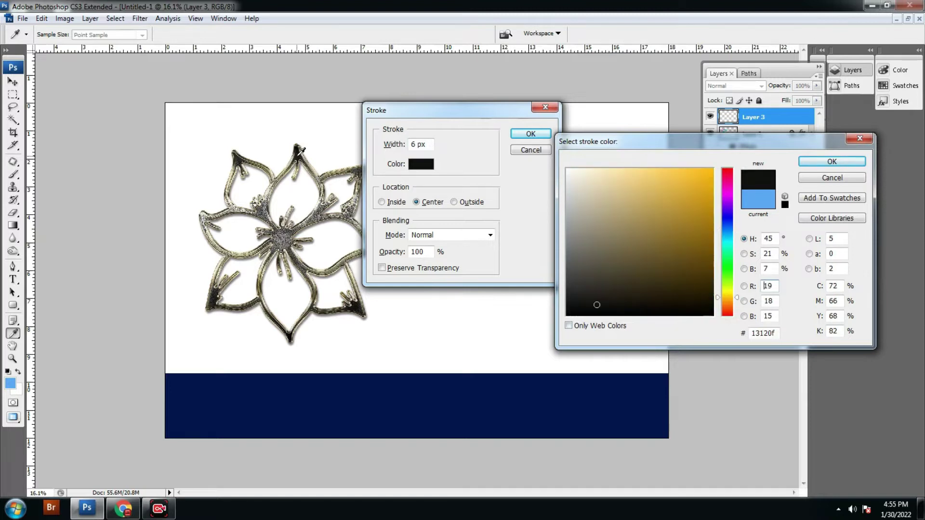
click(802, 162)
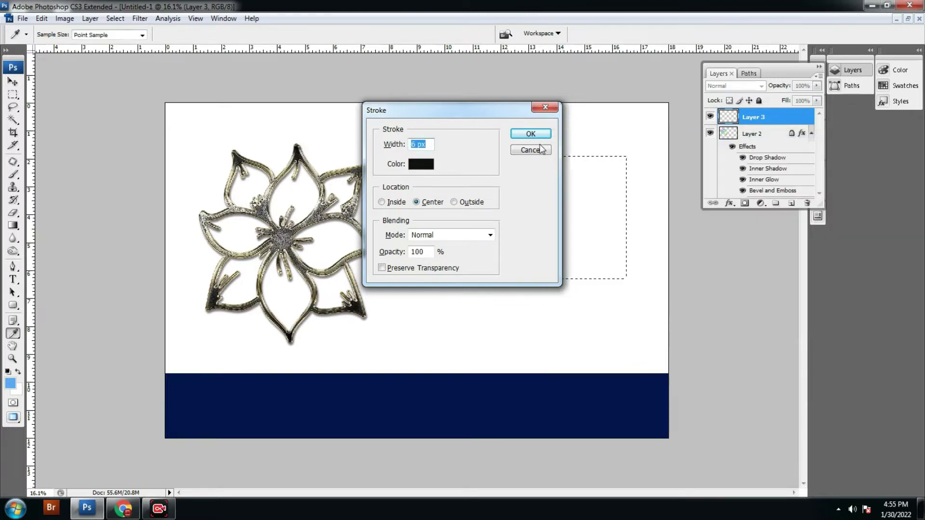
text(1)
key(Return)
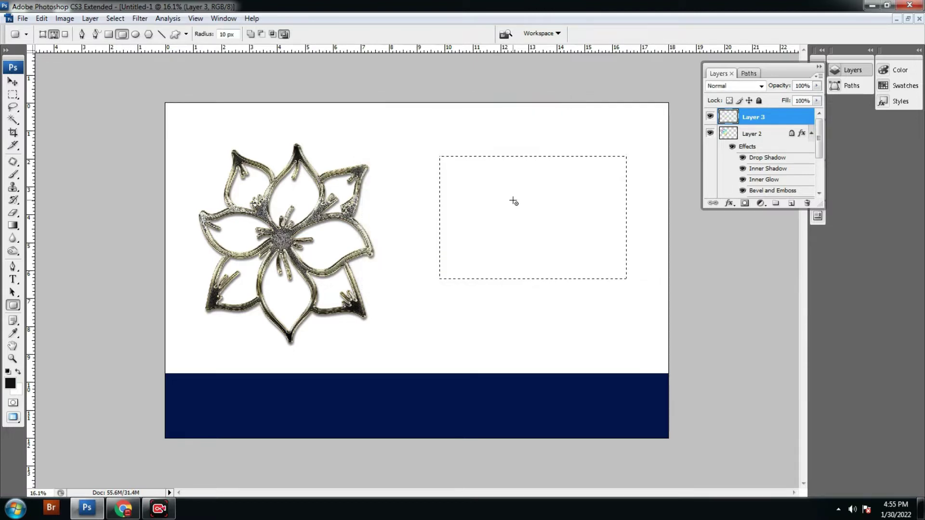
Step: Zoom in and stroke the rectangle selection with a 10 px line
scroll(515, 183, up, 1)
scroll(518, 165, up, 1)
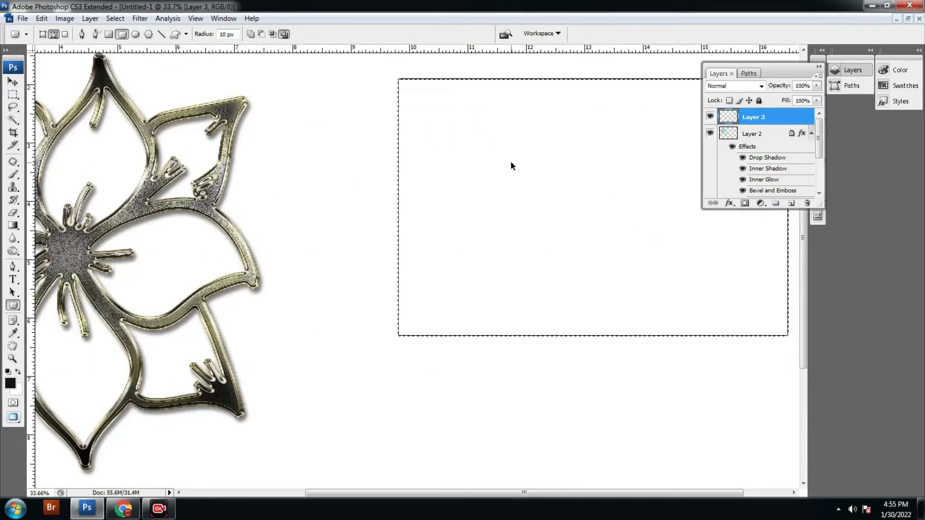
key(alt+e)
key(s)
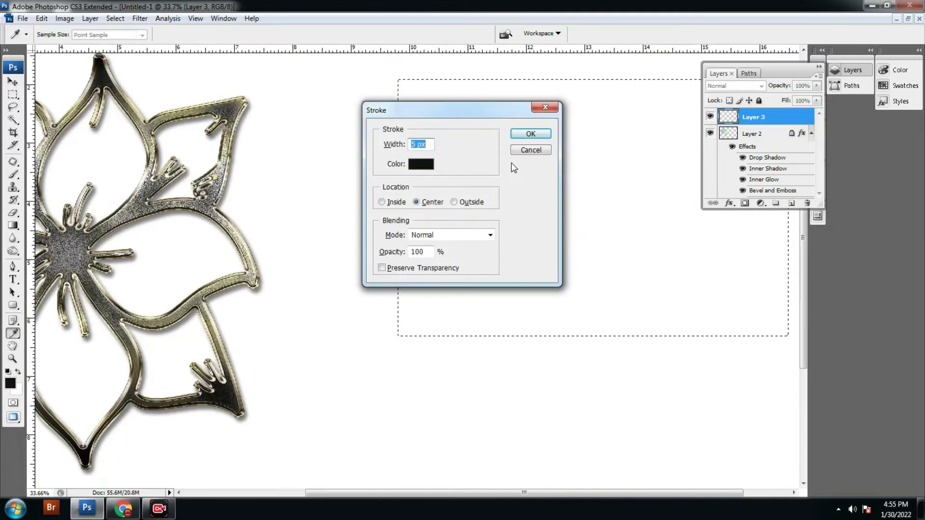
text(10)
key(Return)
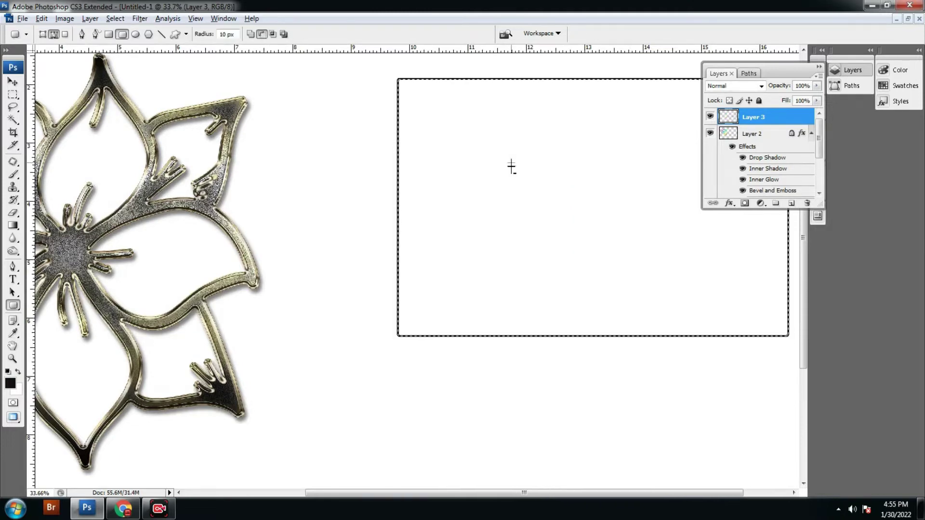
Step: Re-stroke the rectangle with a 2 px black line and fit the poster in view
key(alt+e)
key(s)
click(528, 152)
key(alt+e)
key(s)
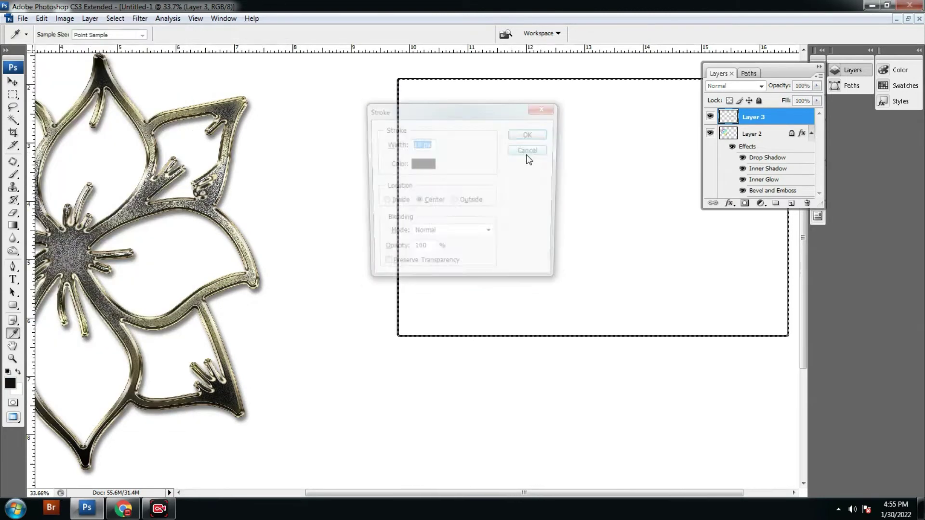
key(alt+e)
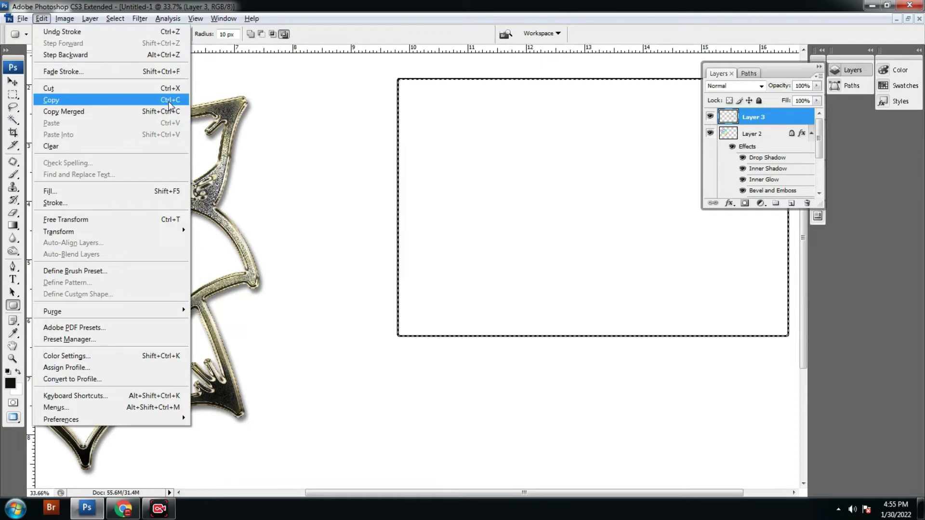
click(171, 203)
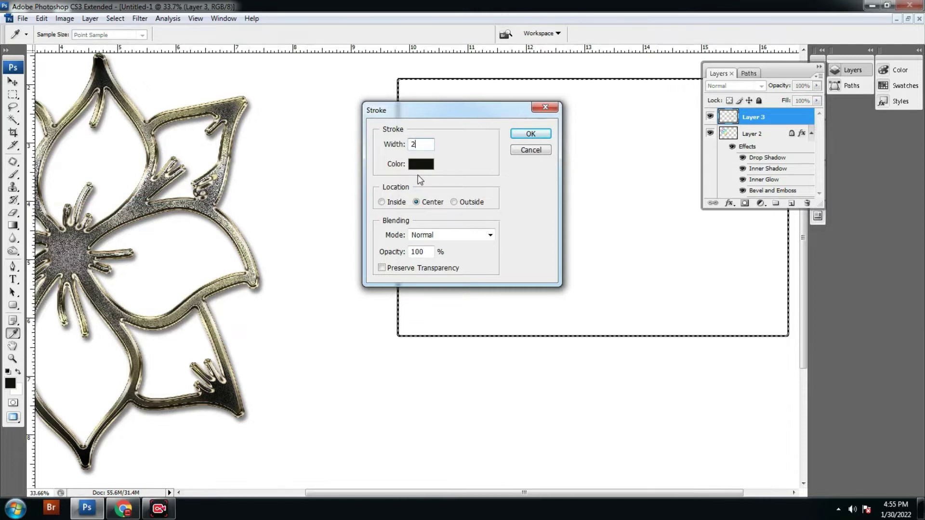
key(Return)
key(v)
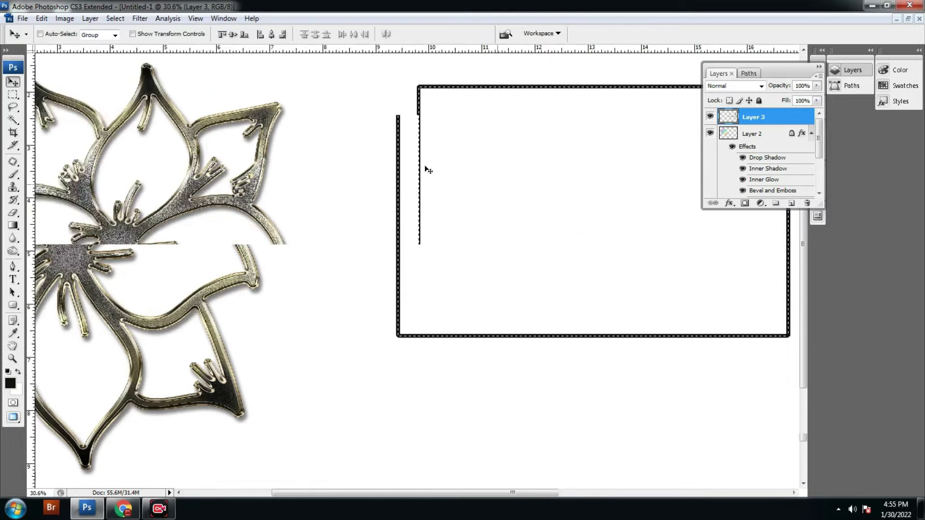
key(ctrl+0)
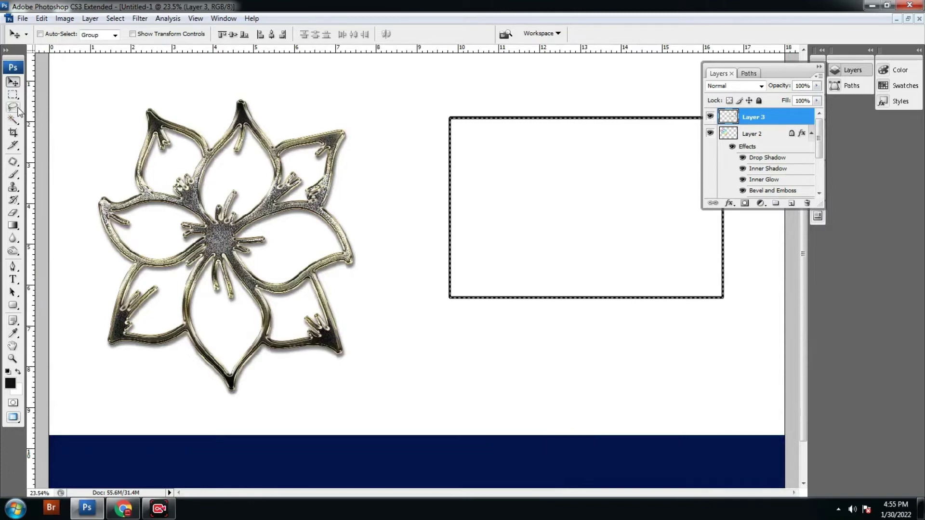
Step: Deselect the rectangle, pick Layer 2, and move the flower up and right
click(13, 94)
right_click(488, 158)
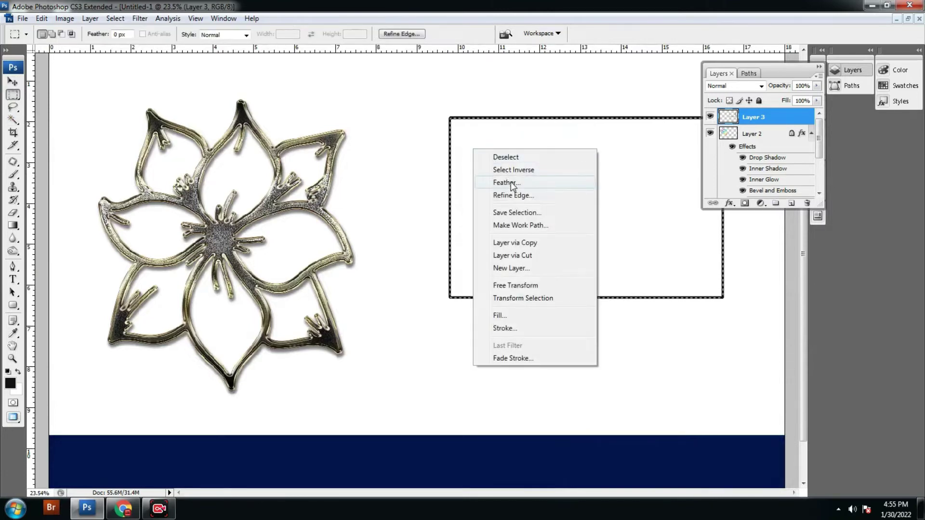
click(506, 157)
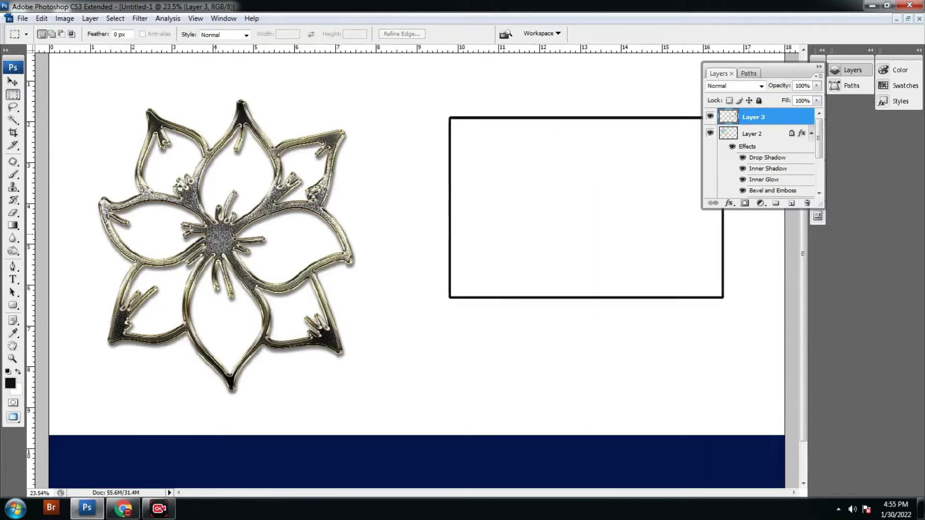
key(v)
right_click(221, 232)
click(236, 239)
drag(222, 231, 366, 184)
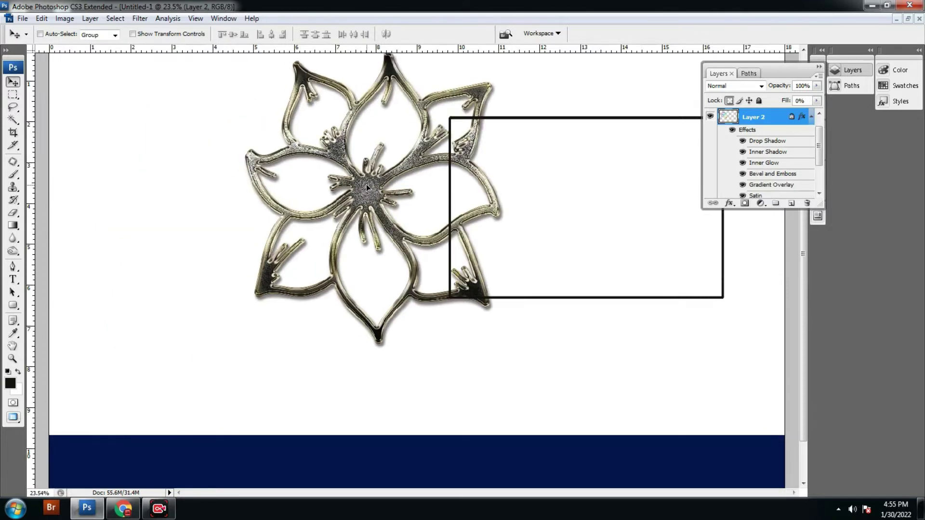
Step: Scale the flower to about 64% and move it onto the rectangle's left edge
key(ctrl+t)
drag(499, 345, 455, 290)
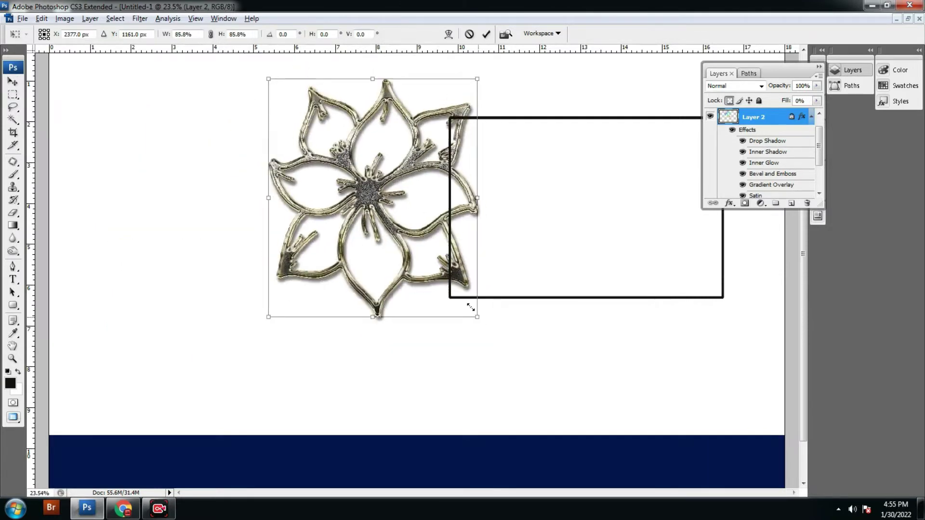
key(Return)
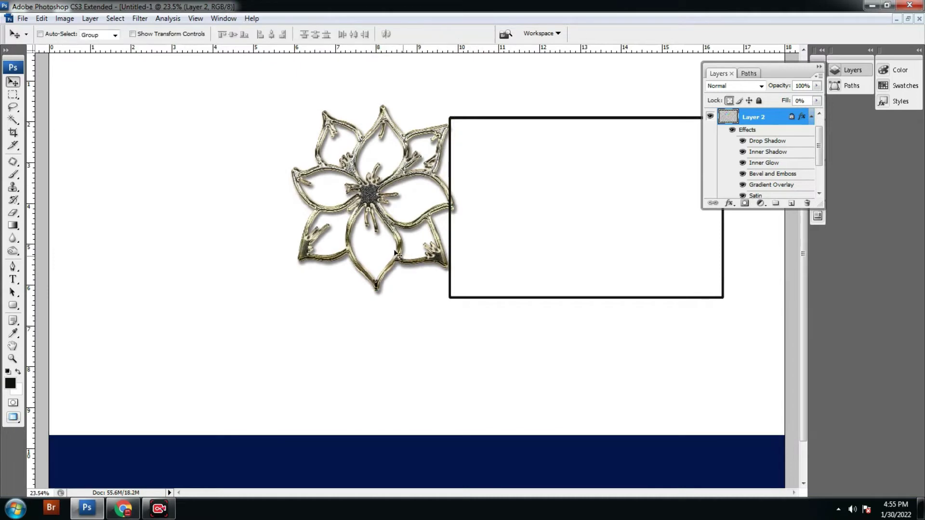
drag(441, 251, 504, 256)
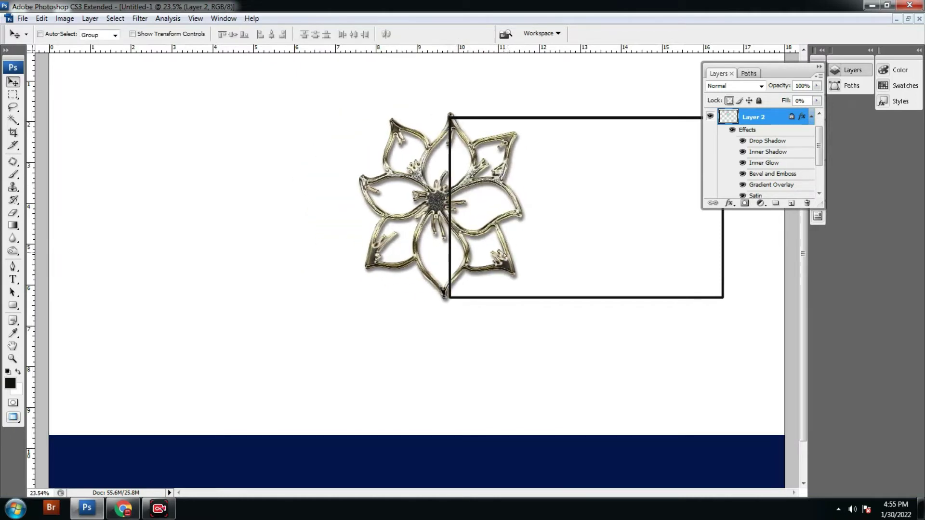
Step: Rotate the flower about two degrees and nudge it into final position
key(ctrl+t)
drag(558, 332, 565, 330)
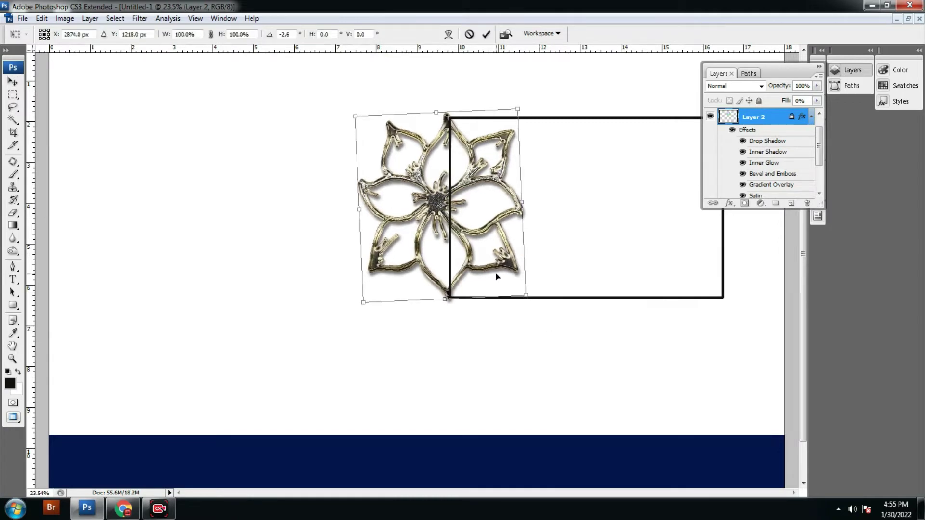
key(Return)
drag(480, 261, 488, 262)
key(Left)
key(Left)
key(Left)
key(Left)
key(Left)
key(Left)
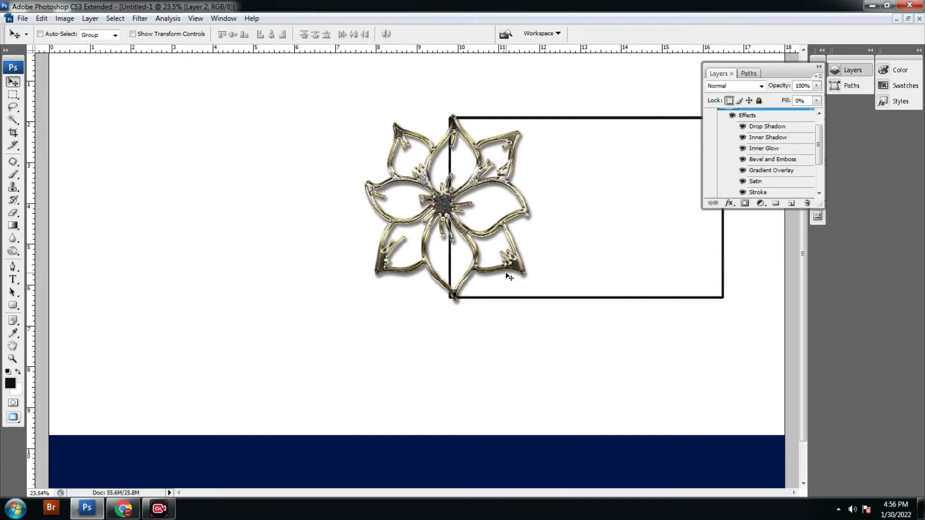
key(m)
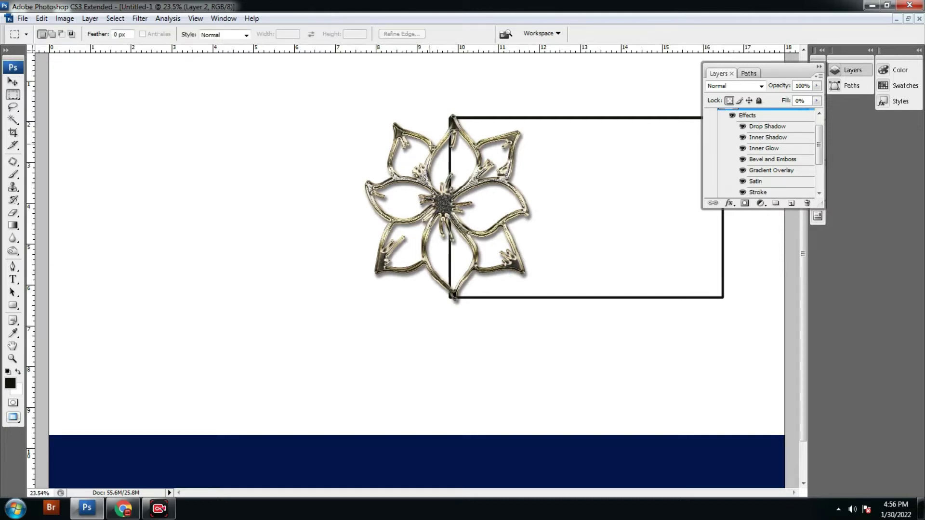
drag(449, 145, 469, 196)
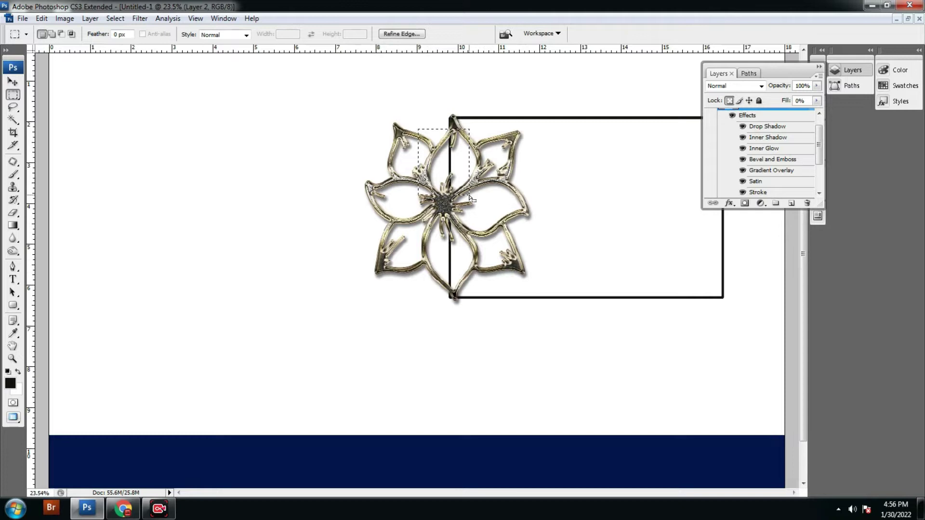
key(Delete)
key(ctrl+d)
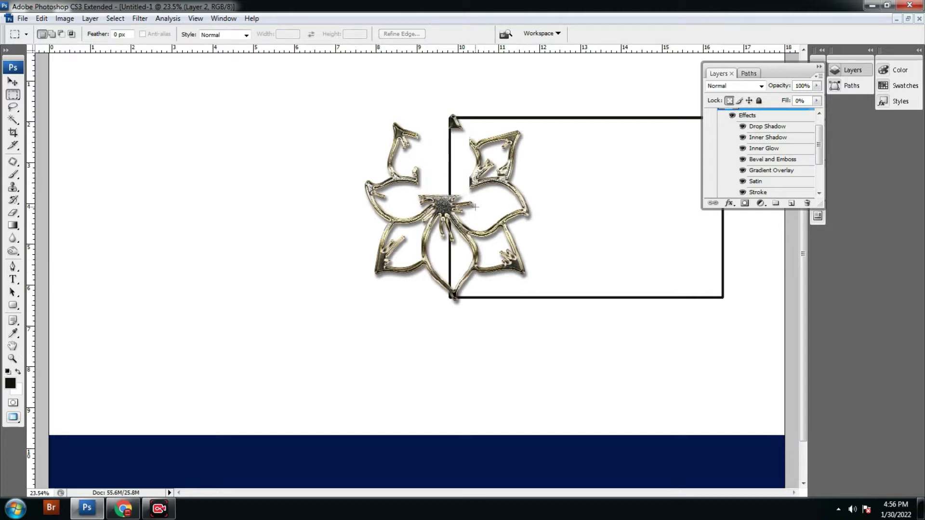
key(ctrl+alt+z)
key(ctrl+alt+z)
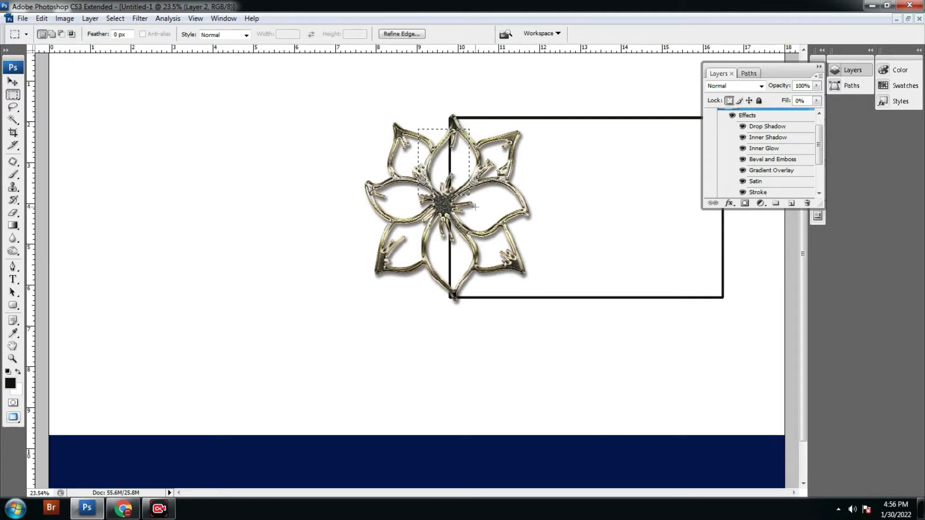
click(467, 129)
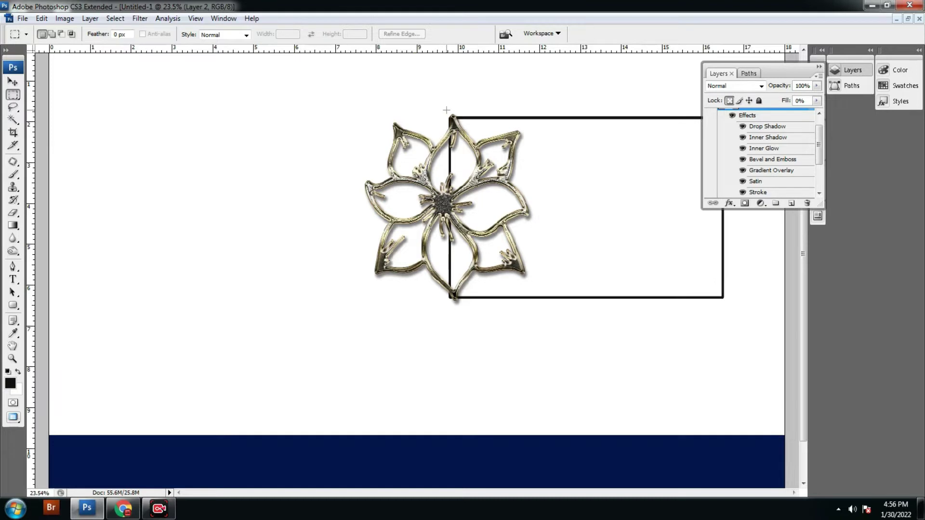
key(shift+m)
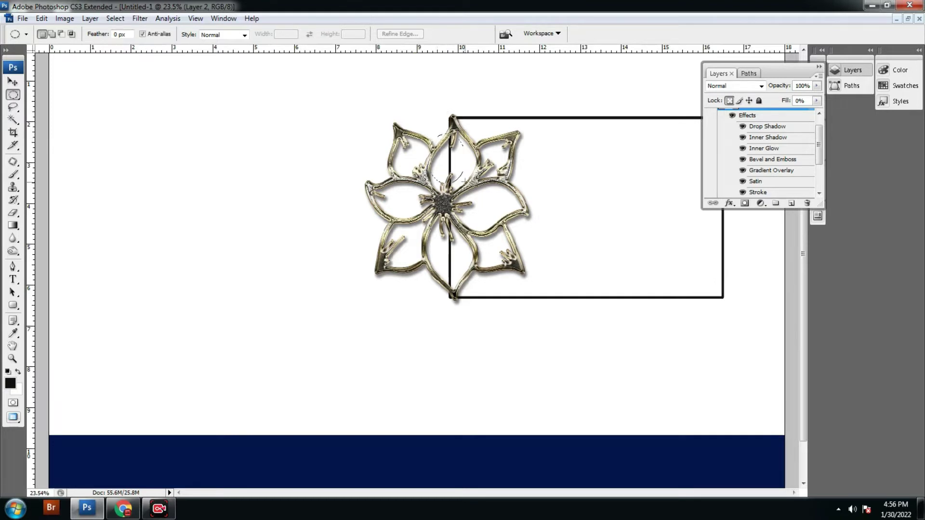
drag(468, 283, 471, 291)
key(Delete)
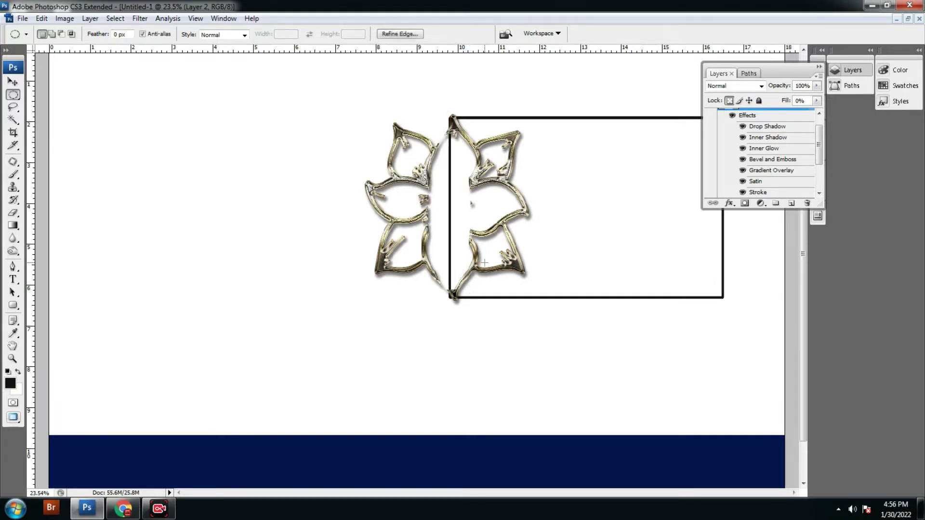
key(ctrl+z)
key(v)
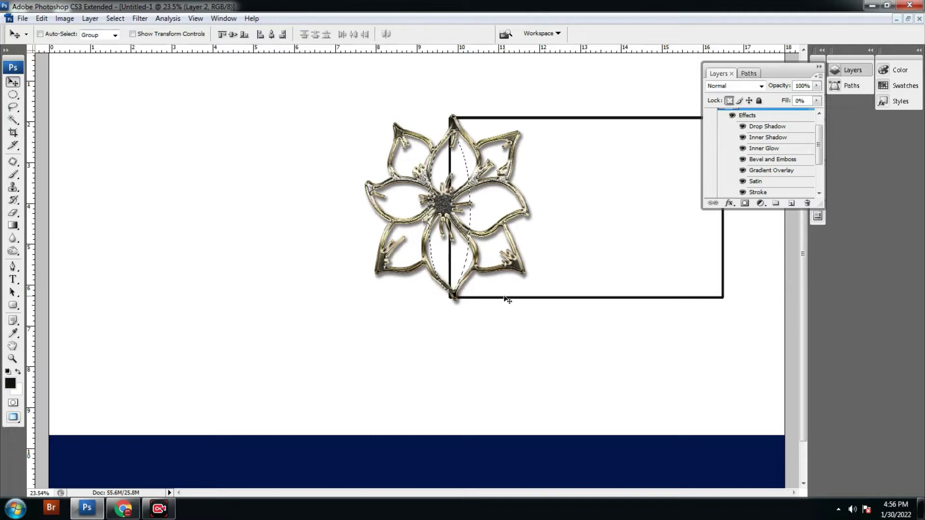
right_click(505, 299)
click(518, 306)
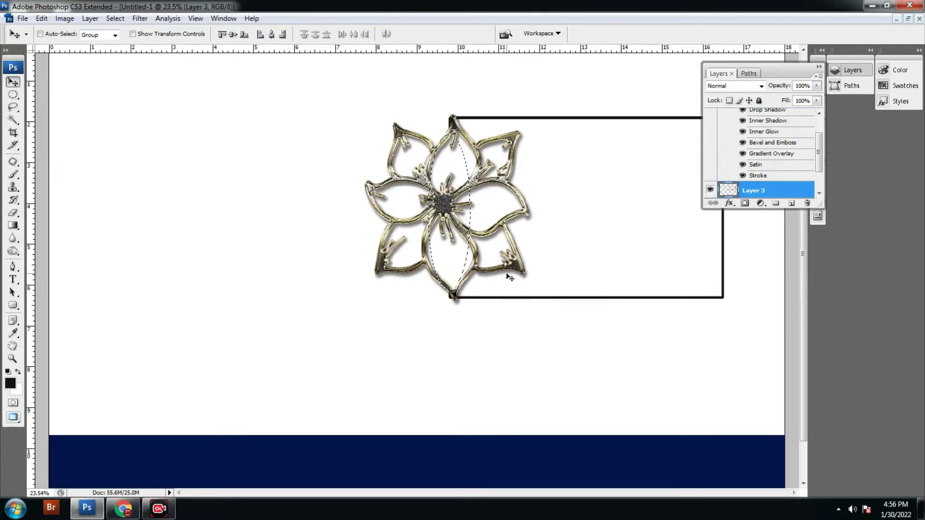
key(w)
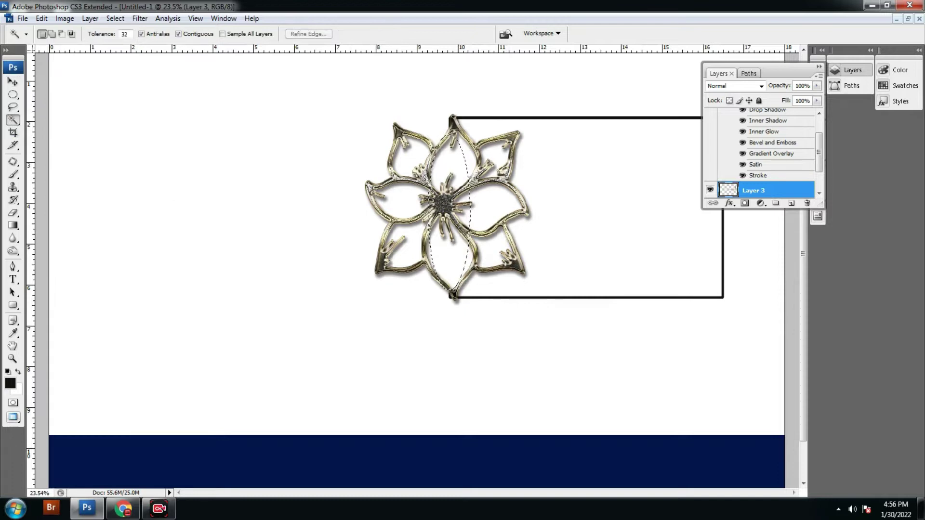
right_click(449, 213)
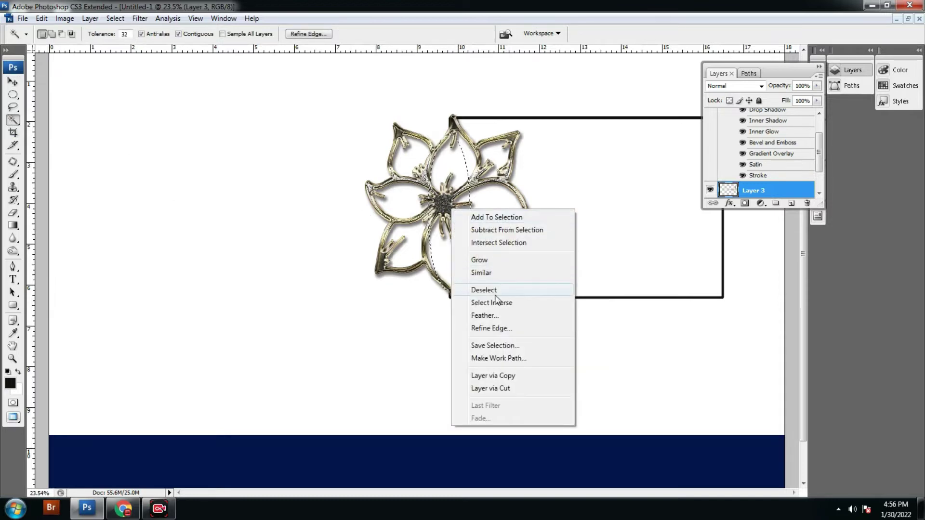
click(493, 289)
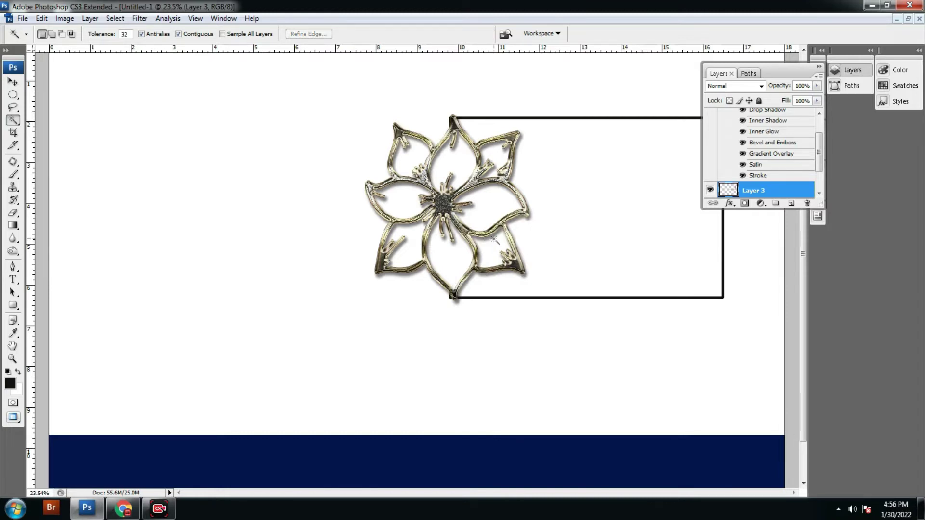
key(v)
drag(520, 241, 374, 262)
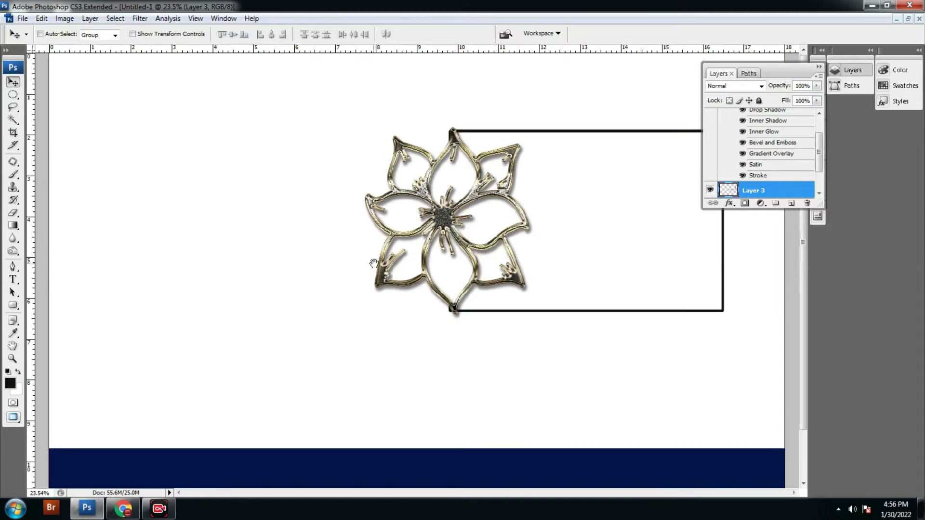
right_click(444, 222)
click(477, 226)
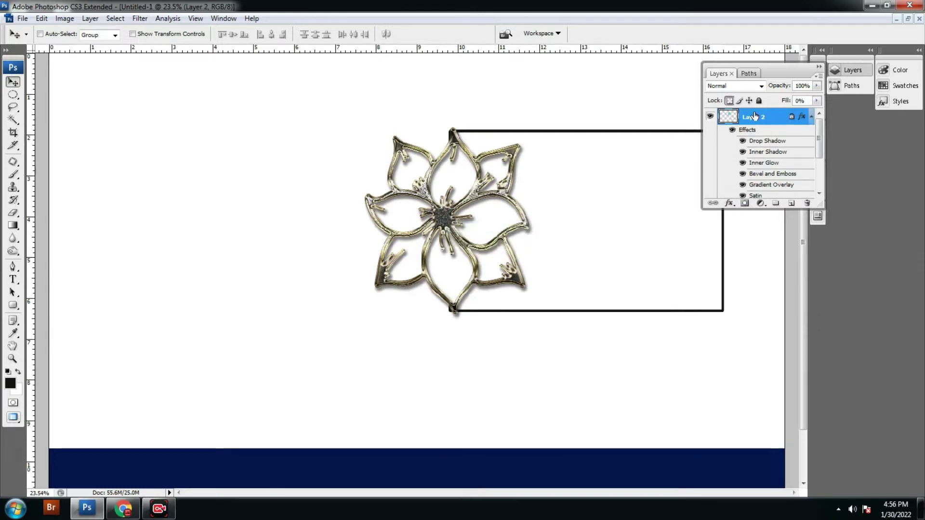
right_click(754, 116)
click(777, 303)
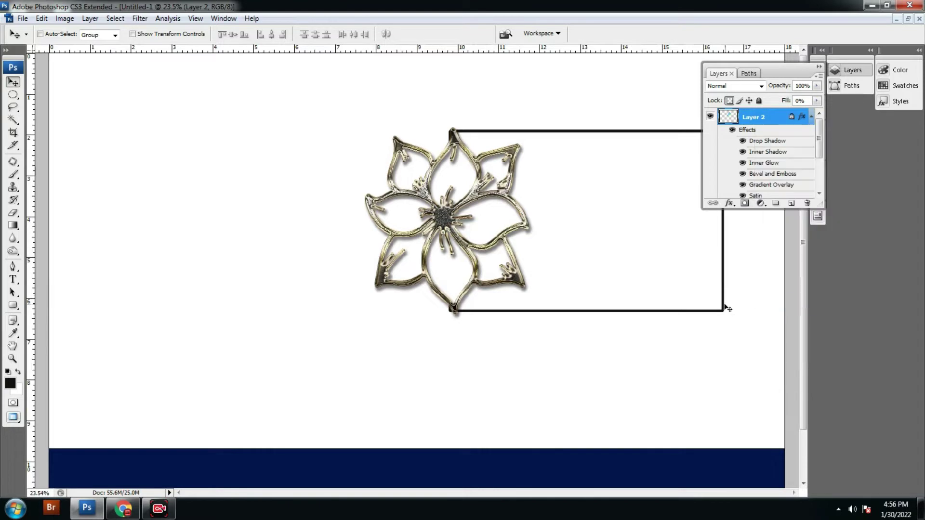
right_click(726, 314)
click(741, 316)
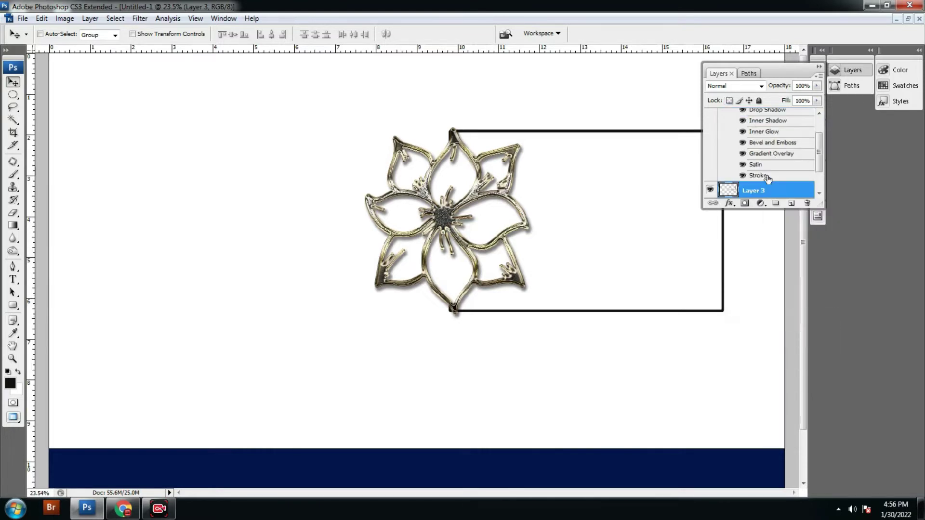
right_click(764, 192)
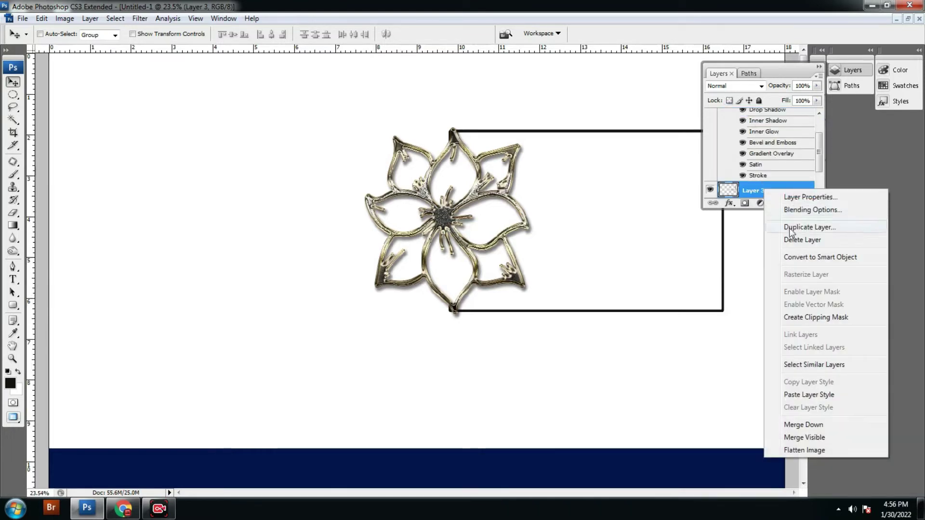
click(804, 395)
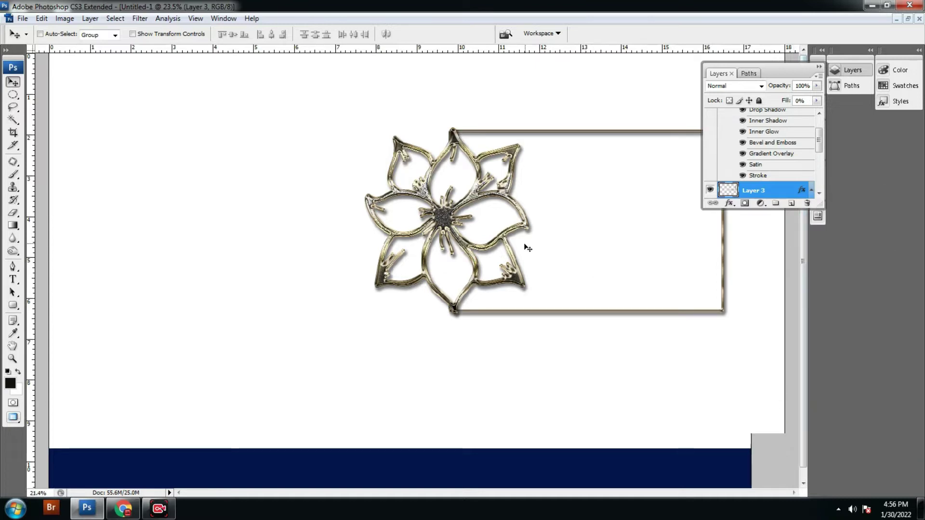
key(ctrl+0)
right_click(501, 198)
click(523, 203)
right_click(578, 285)
click(593, 320)
drag(503, 244, 347, 286)
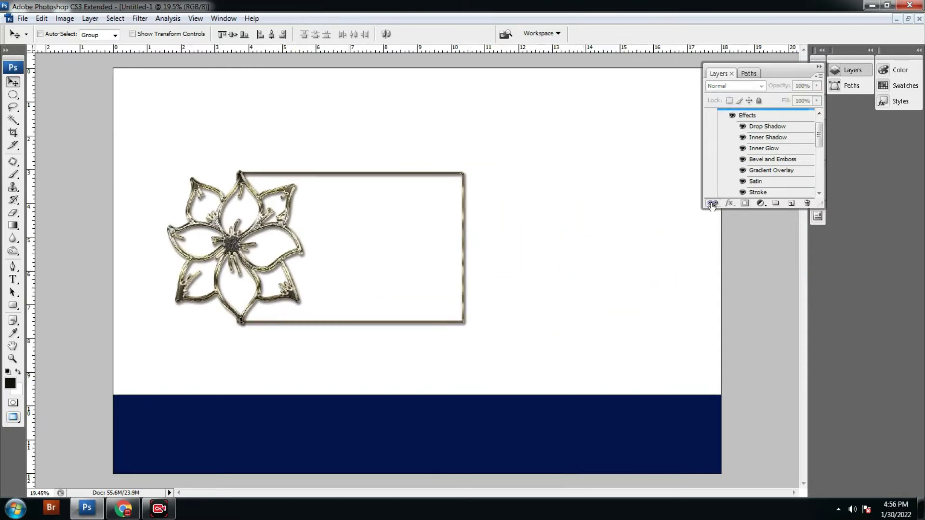
mouse_move(335, 236)
mouse_down()
mouse_move(355, 227)
mouse_move(314, 219)
mouse_up()
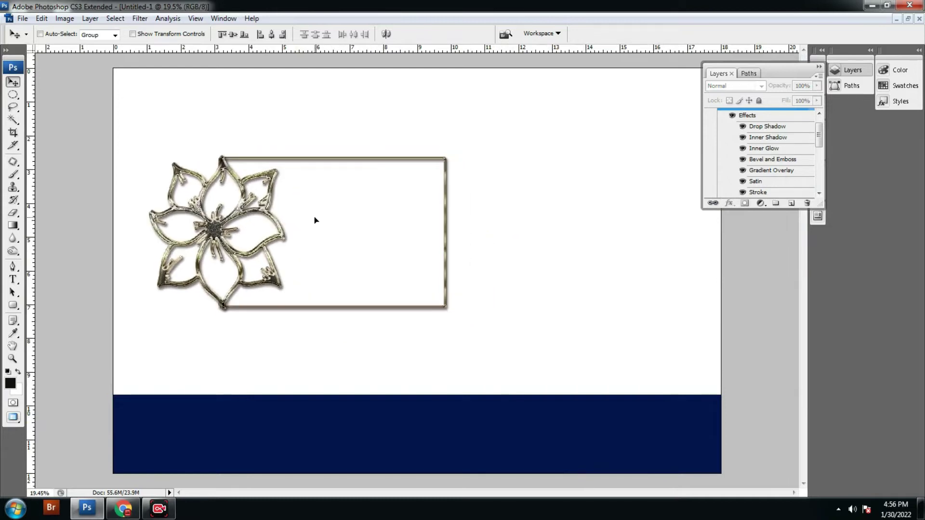
key(w)
click(339, 224)
click(388, 192)
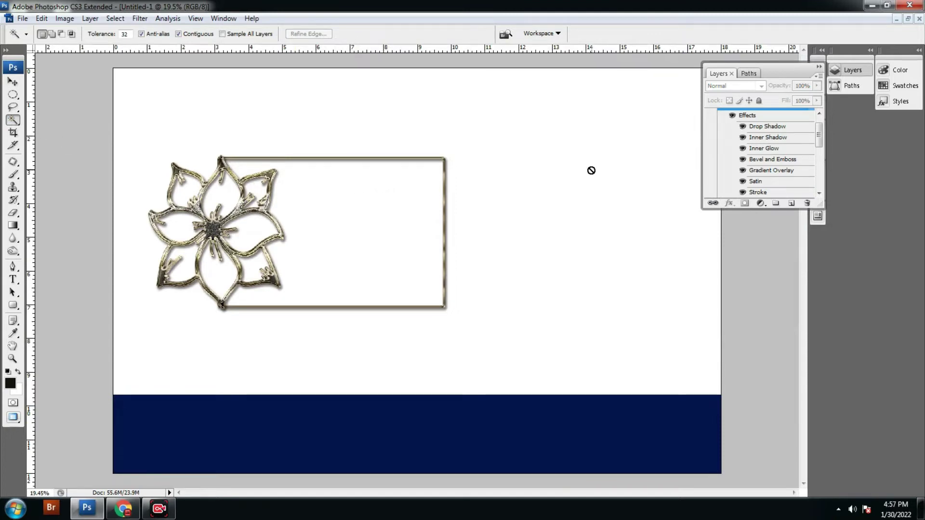
scroll(786, 131, up, 1)
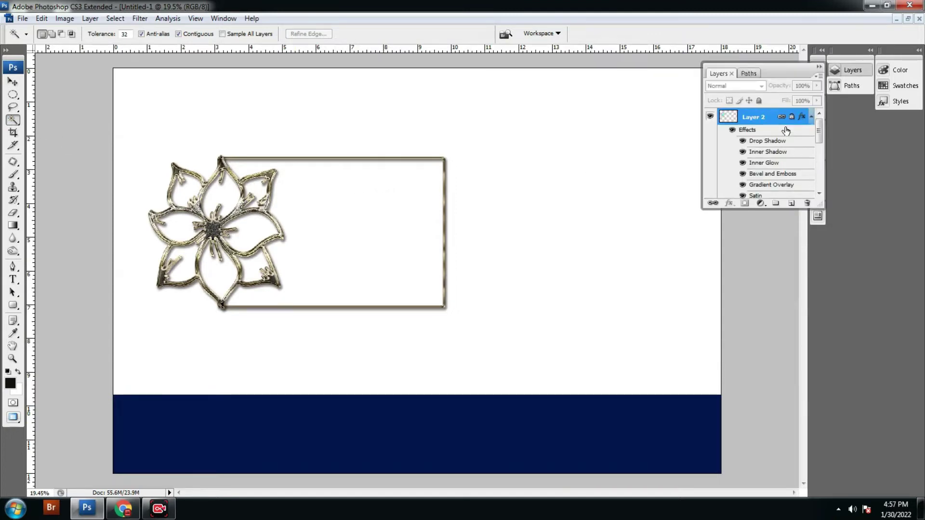
scroll(785, 131, down, 3)
scroll(786, 130, up, 3)
scroll(785, 134, down, 4)
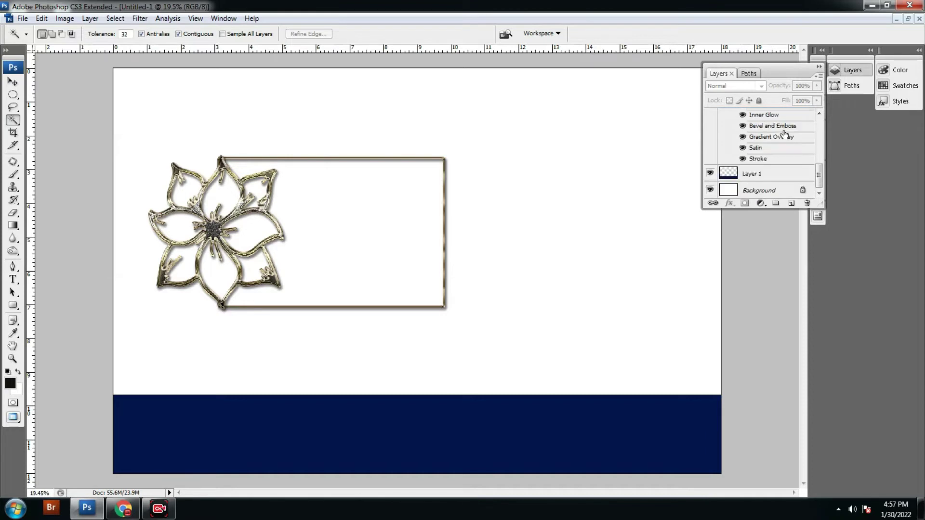
scroll(785, 134, up, 4)
click(709, 117)
scroll(732, 143, down, 3)
scroll(720, 171, up, 3)
scroll(719, 170, down, 3)
click(709, 173)
click(710, 173)
key(v)
right_click(443, 165)
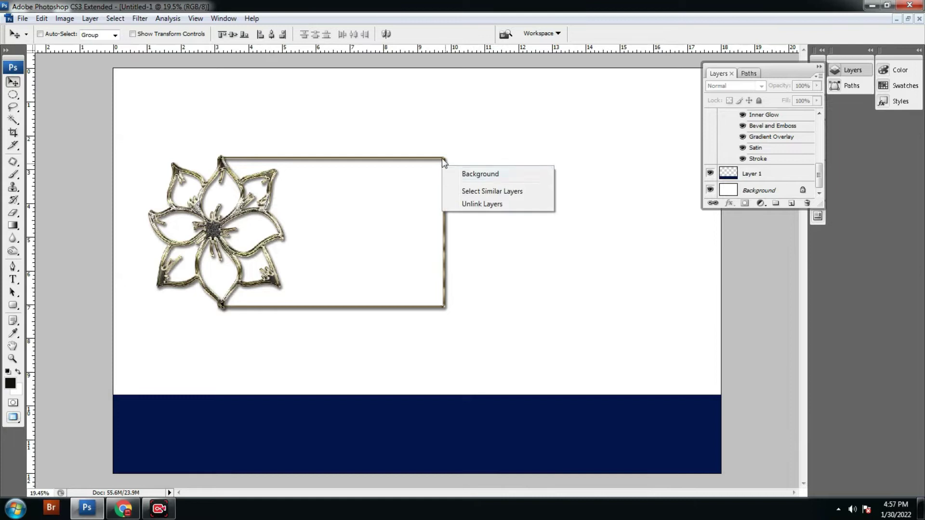
click(441, 159)
right_click(443, 161)
click(447, 168)
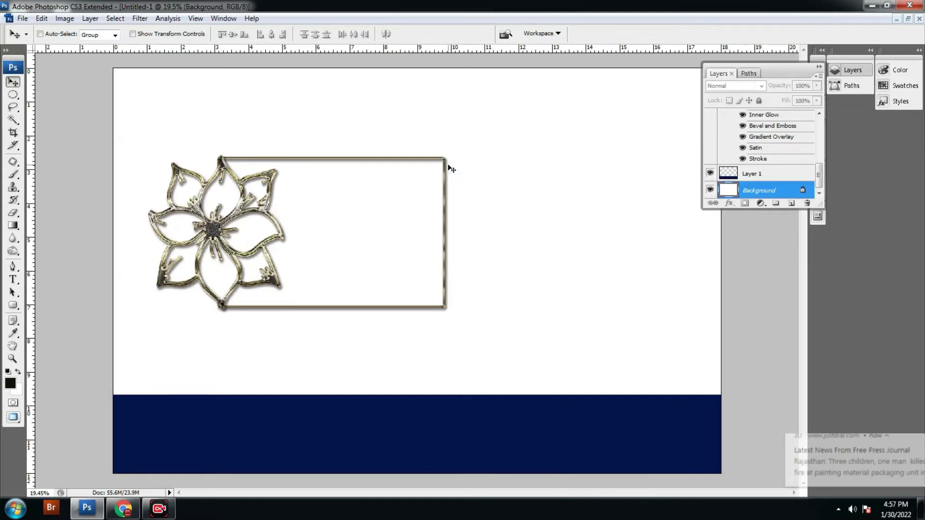
click(710, 190)
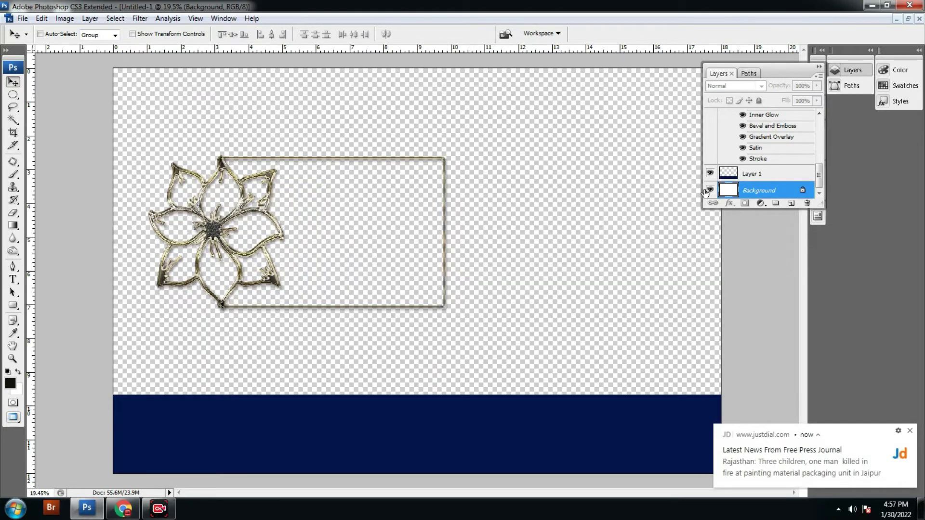
scroll(416, 136, up, 3)
scroll(414, 132, up, 2)
right_click(410, 129)
click(443, 136)
scroll(216, 234, down, 1)
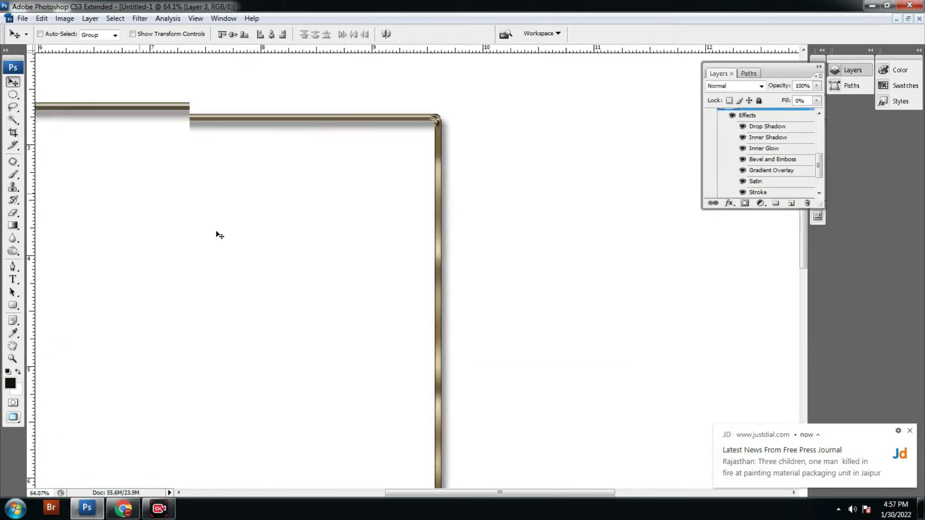
scroll(155, 219, down, 2)
right_click(198, 200)
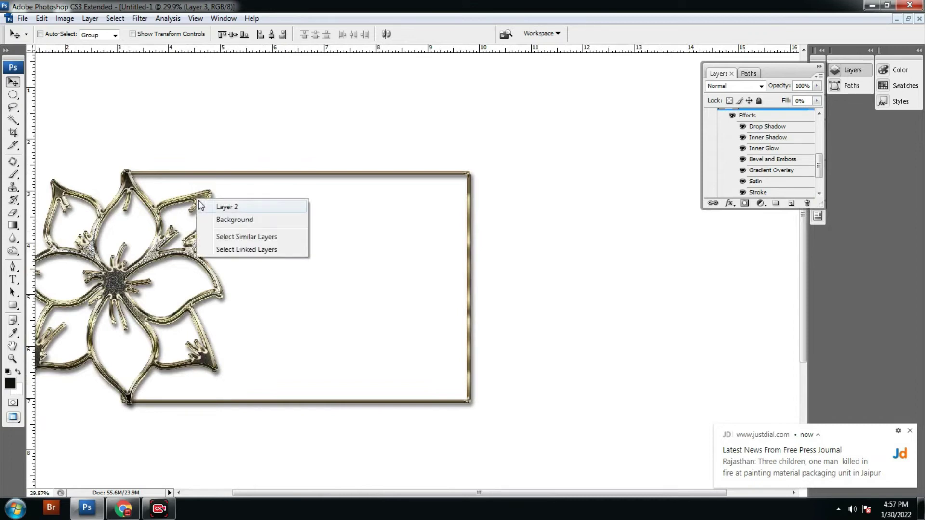
click(215, 206)
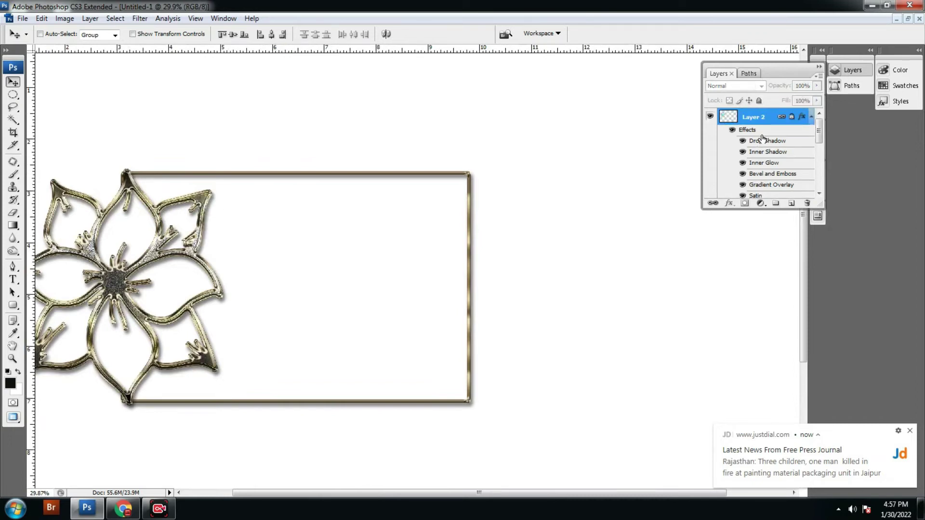
scroll(761, 138, down, 2)
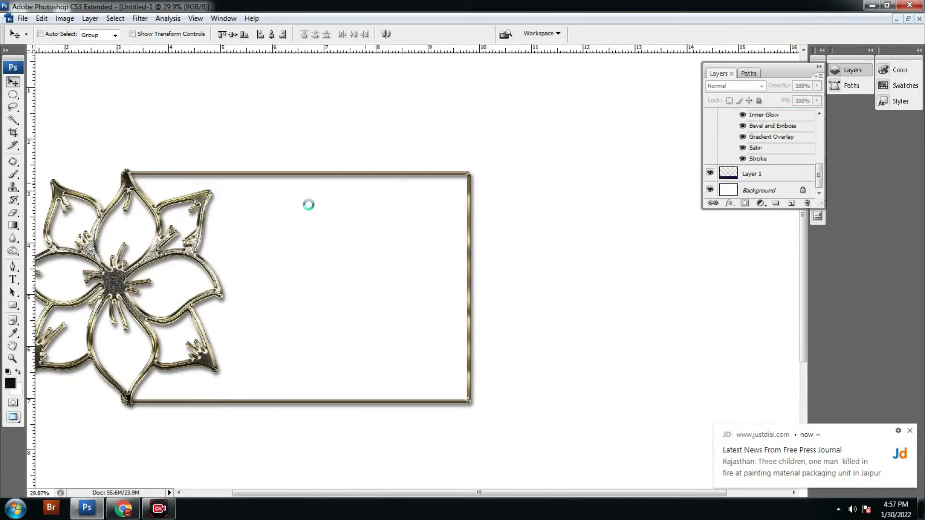
scroll(308, 205, down, 1)
key(w)
click(336, 219)
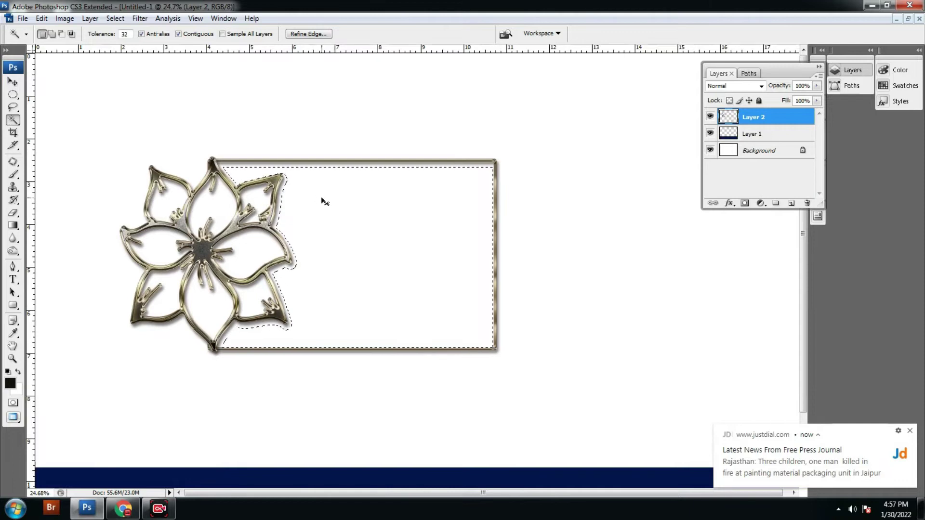
key(v)
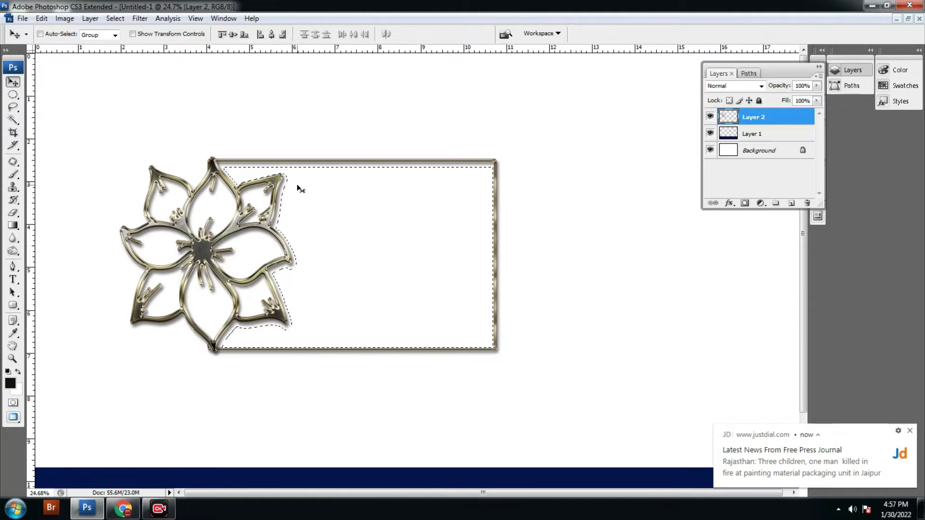
click(133, 33)
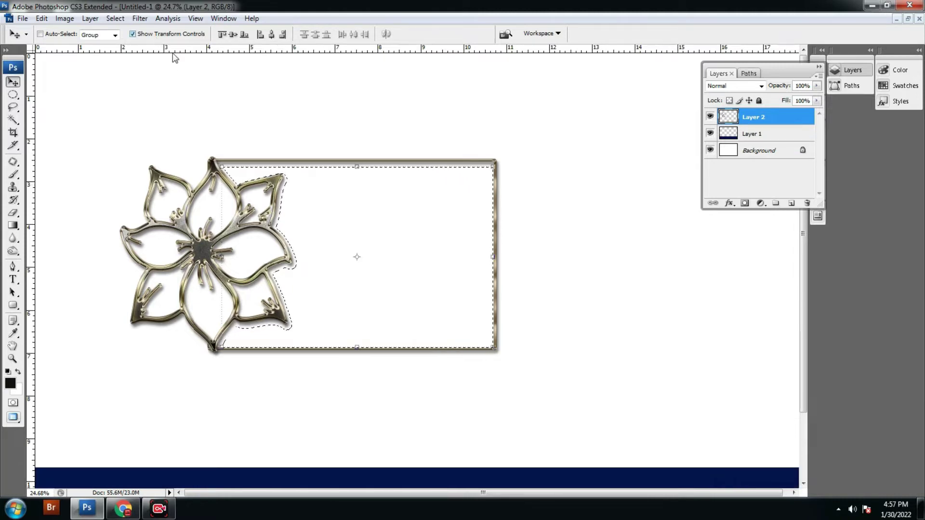
key(ctrl+d)
click(265, 169)
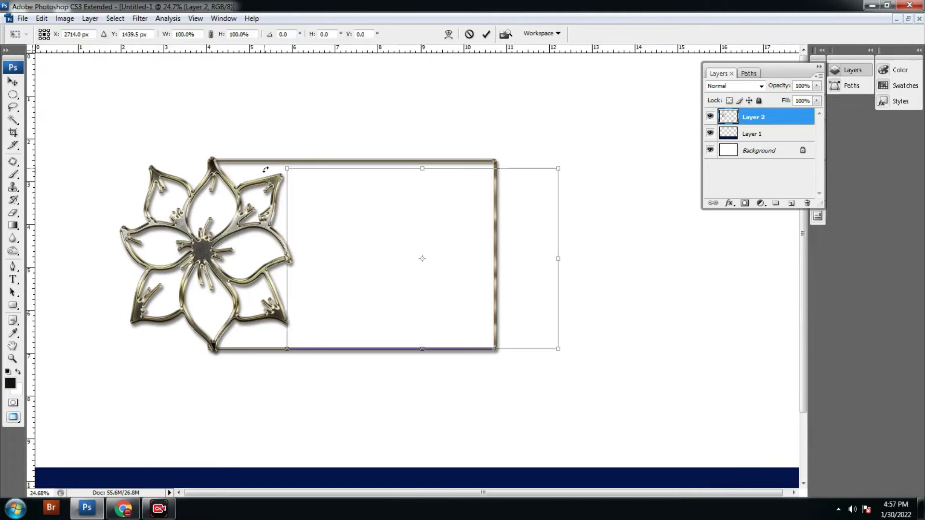
drag(321, 197, 418, 233)
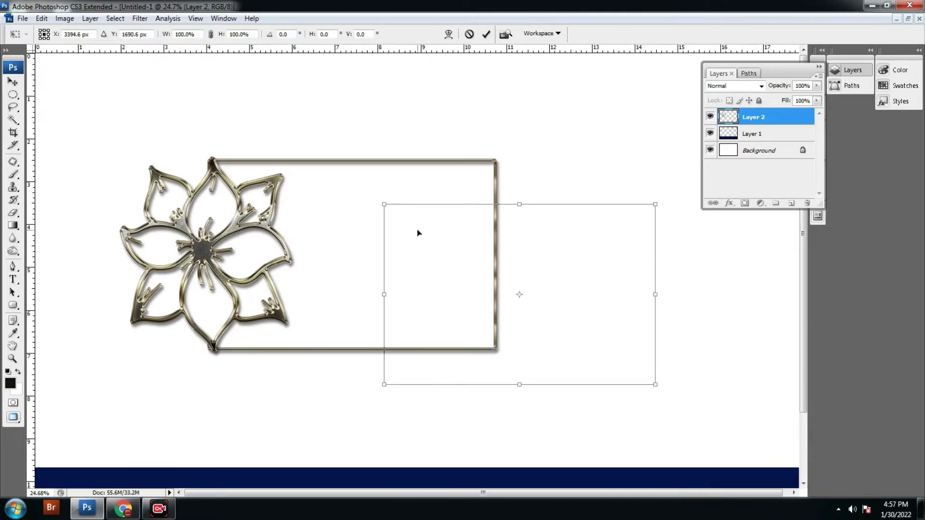
key(Escape)
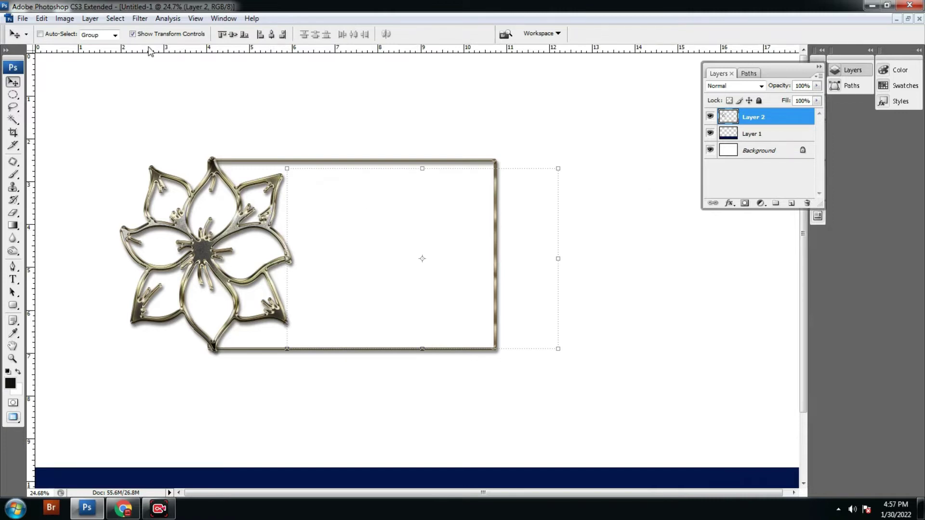
click(165, 36)
click(383, 228)
key(w)
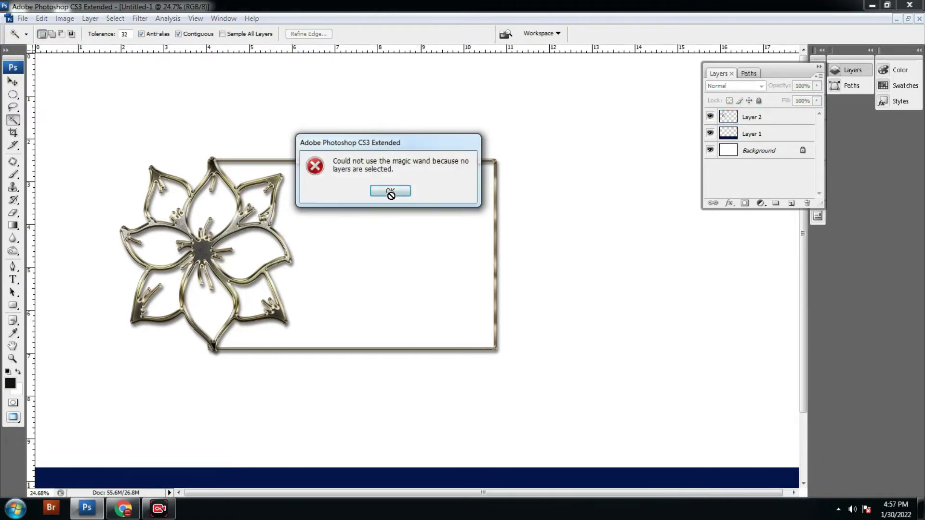
click(391, 190)
click(758, 121)
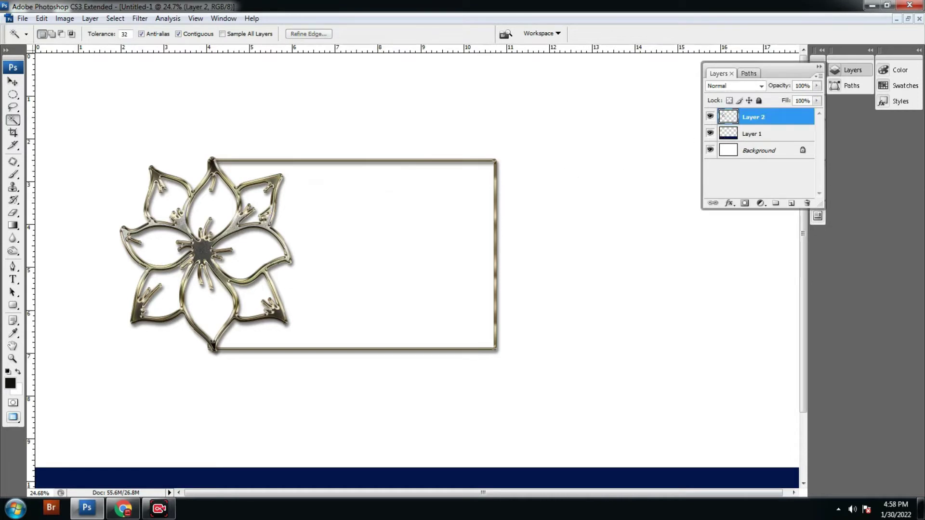
Step: Magic-wand the frame interior into the selection, create Layer 3, and fill it black
shift+click(332, 183)
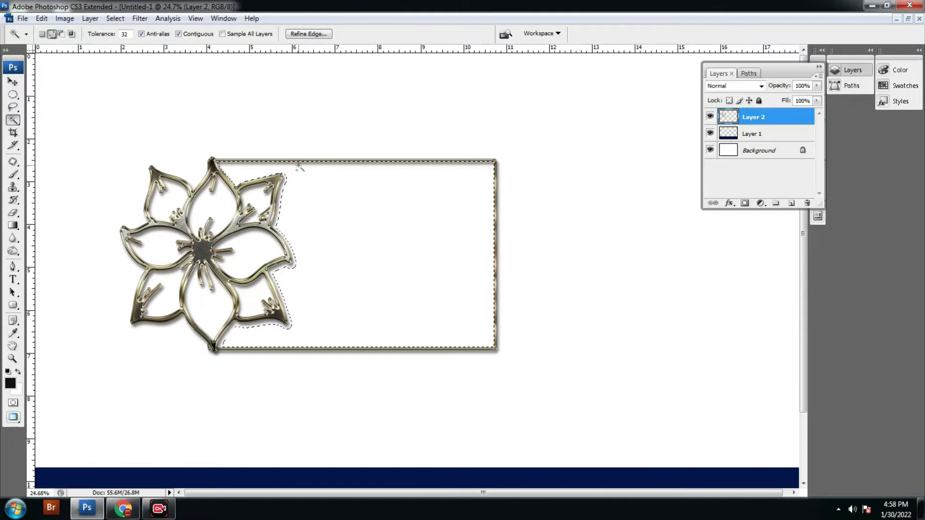
click(279, 186)
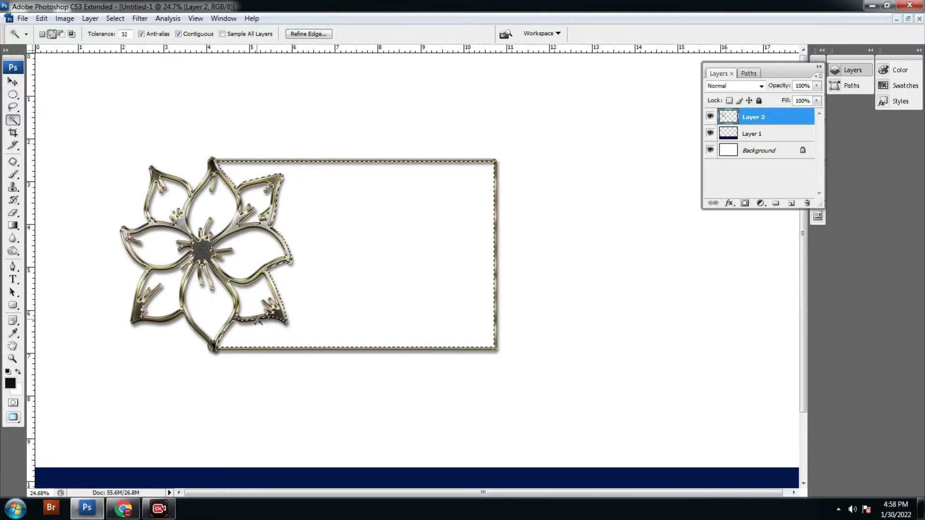
click(790, 203)
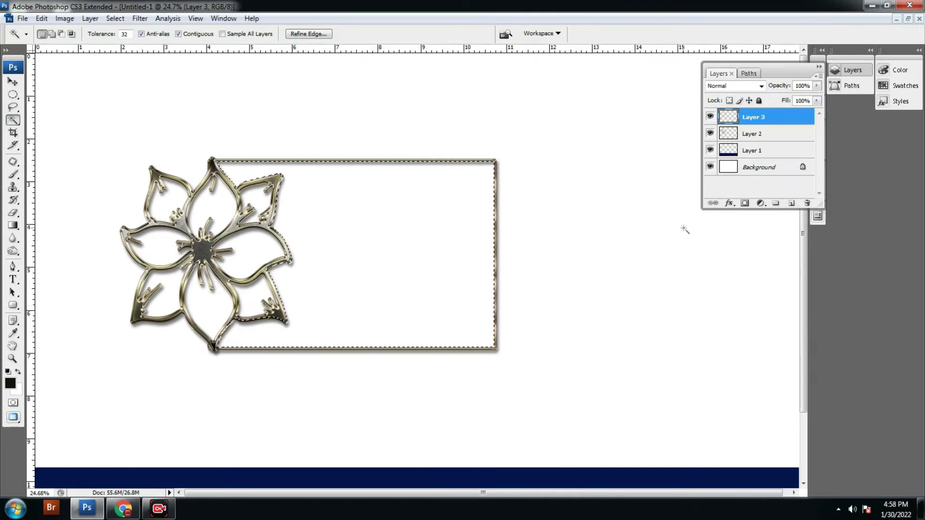
key(alt+BackSpace)
Step: Deselect and move Layer 3 beneath the flower's Layer 2 with Ctrl+[
key(v)
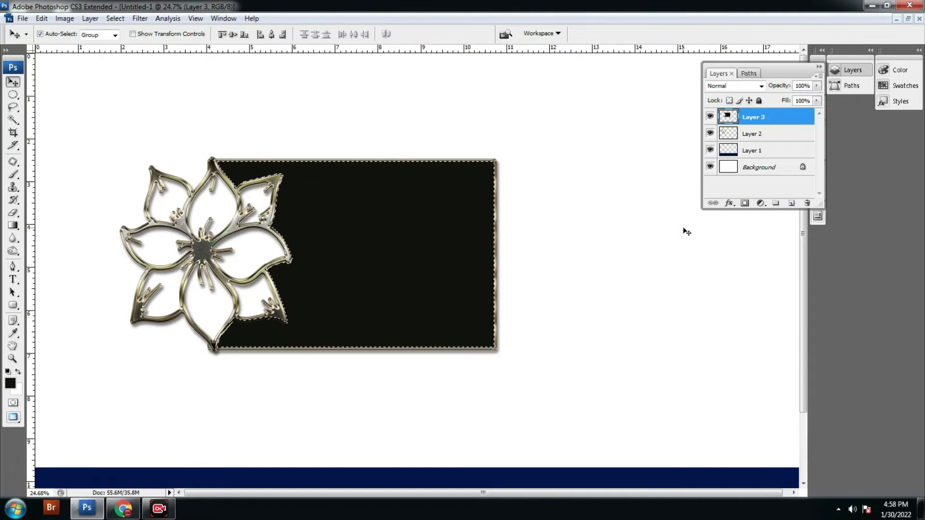
key(w)
right_click(417, 258)
key(Escape)
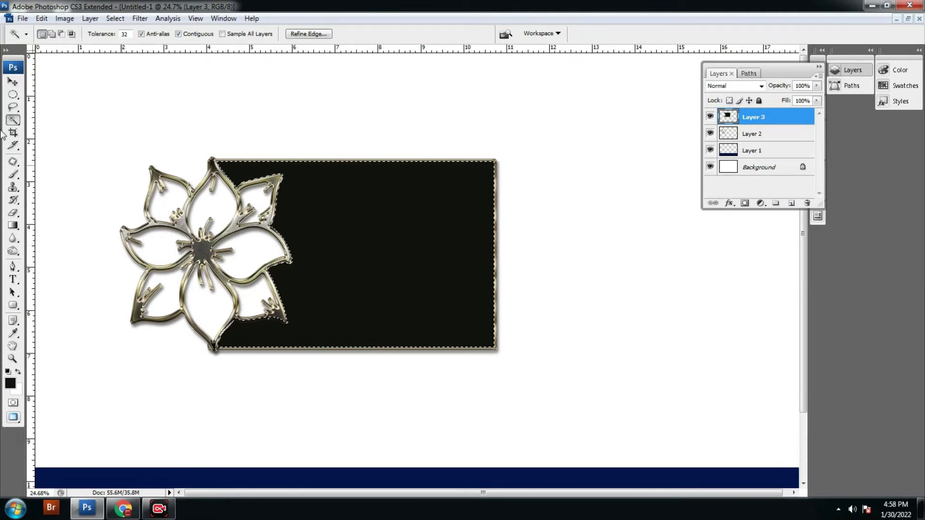
right_click(333, 230)
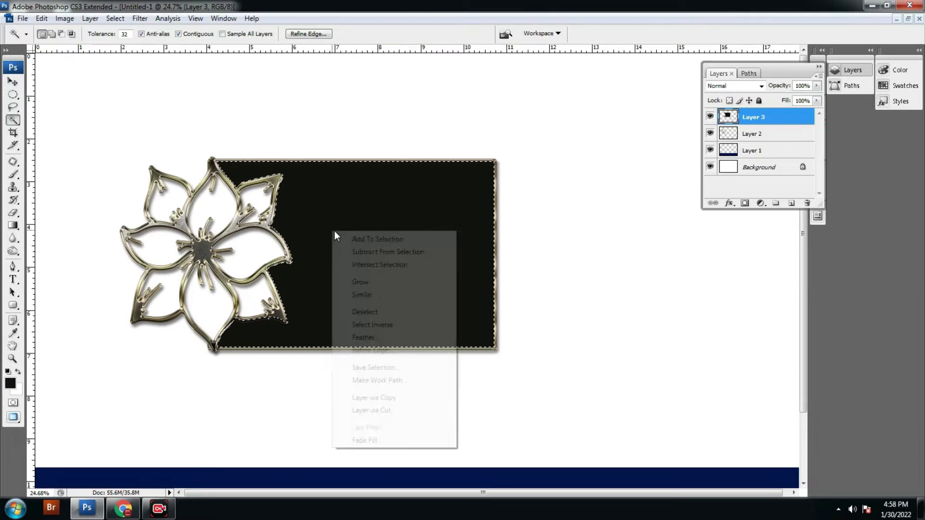
click(371, 315)
key(v)
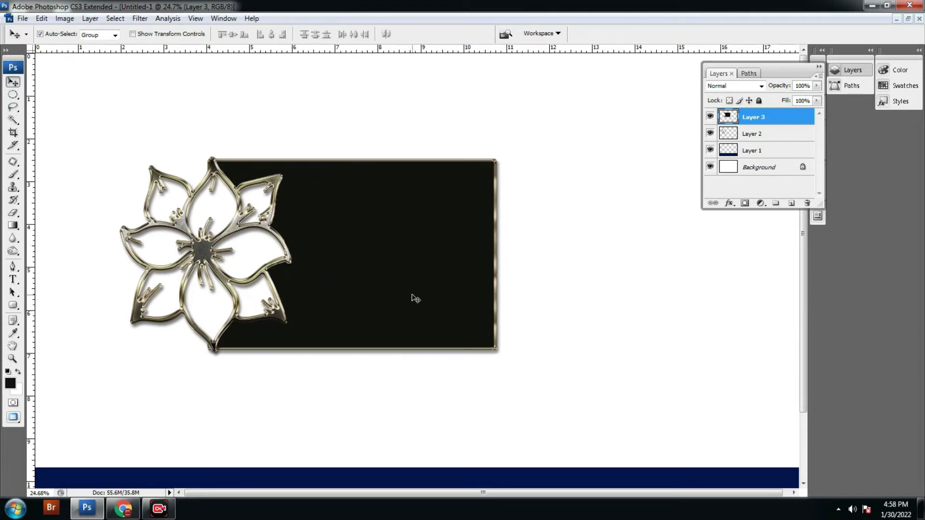
key(ctrl+bracketleft)
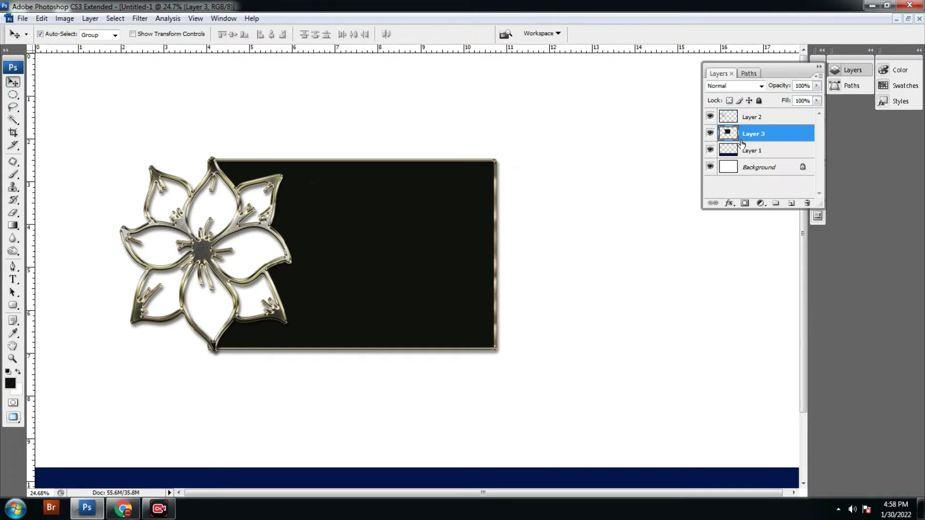
Step: Link Layer 2 (flower) with Layer 3 (black frame) and drag them right toward the page centre
click(756, 118)
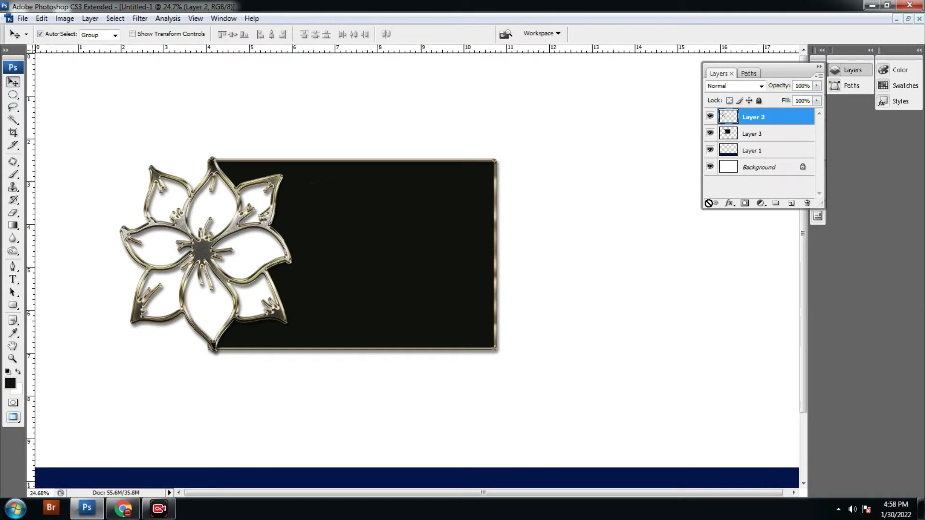
shift+click(756, 137)
click(711, 203)
key(ctrl+minus)
key(ctrl+minus)
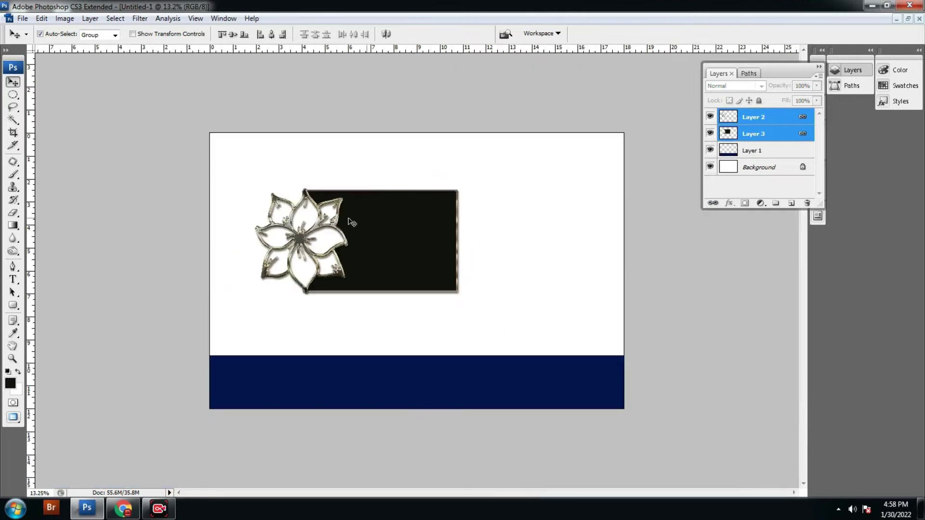
mouse_move(355, 215)
mouse_down()
mouse_move(393, 239)
mouse_move(364, 238)
mouse_up()
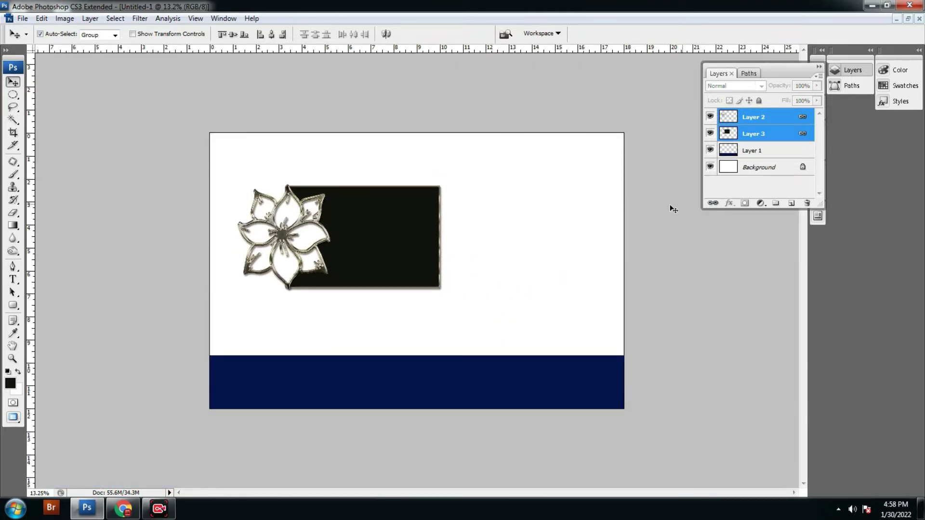
drag(363, 239, 509, 240)
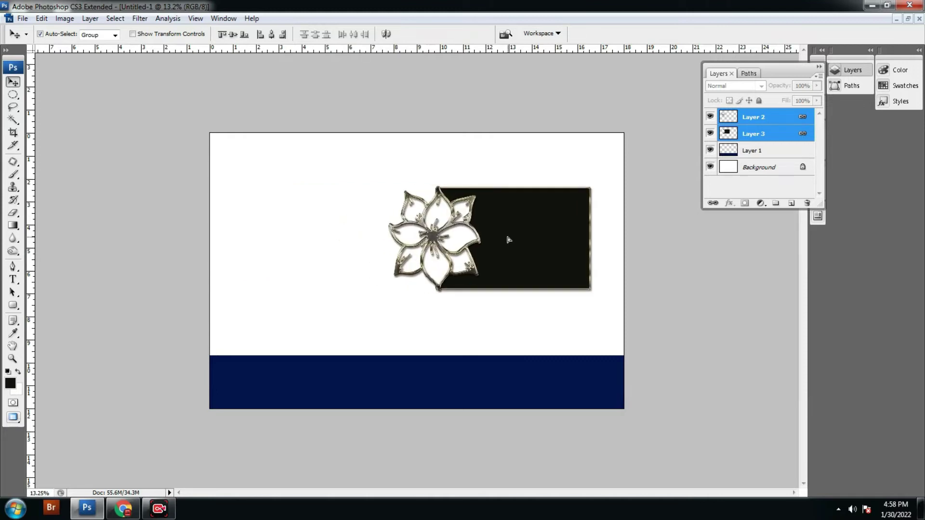
Step: Create a new 12×18 in document and rotate its canvas 90° to landscape
key(f)
key(f)
key(f)
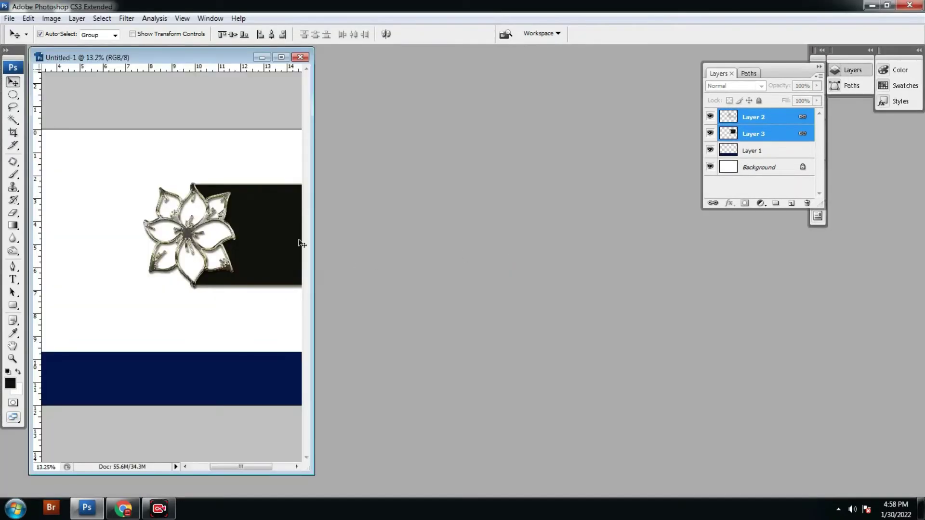
scroll(233, 239, down, 2)
key(ctrl+n)
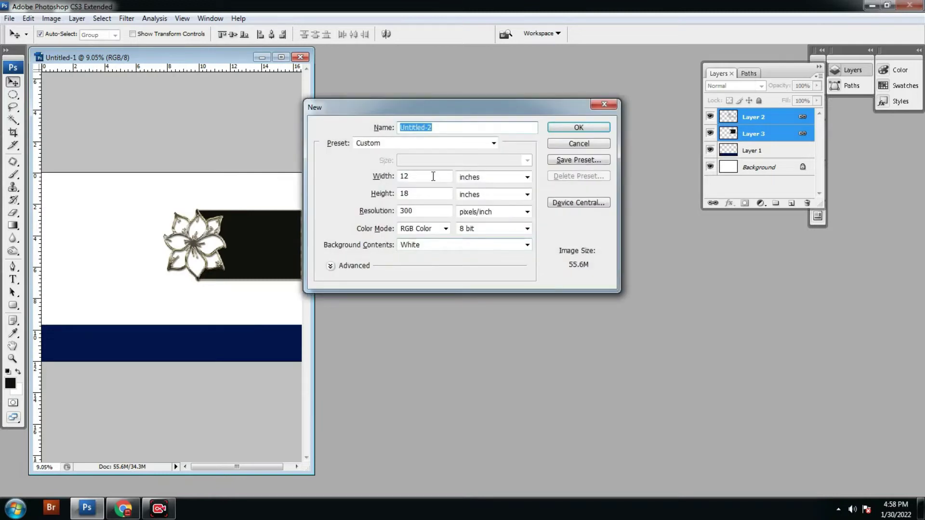
click(393, 194)
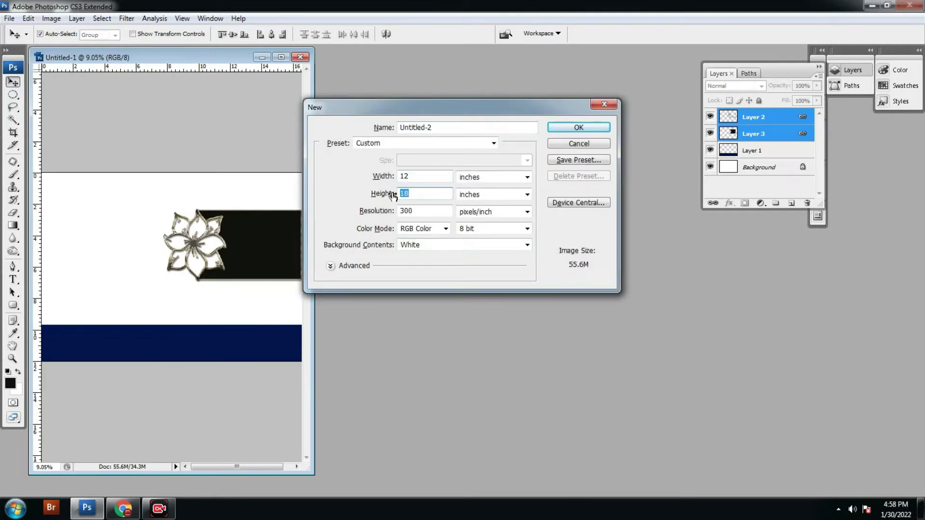
text(30)
key(Return)
key(alt+i)
key(e)
key(9)
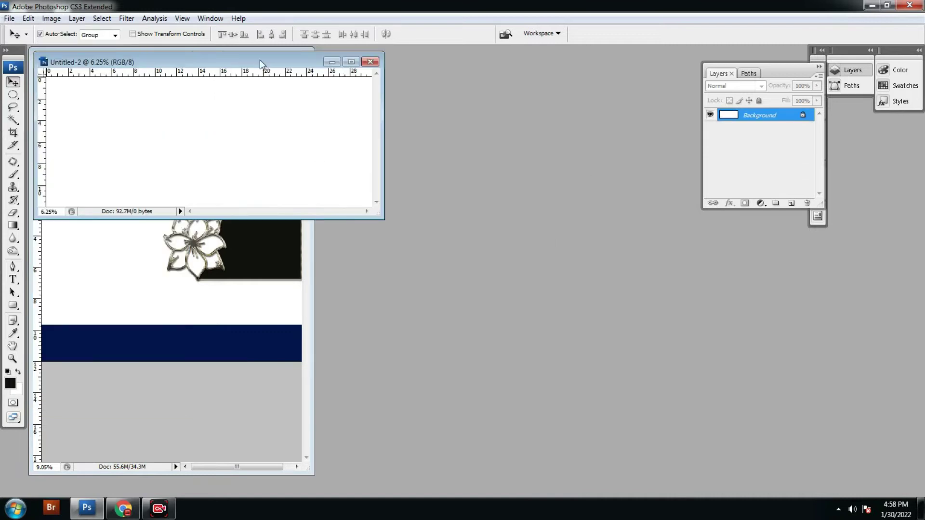
Step: Copy the flower and black box into Untitled-2 and scale them up to about 128%
drag(261, 63, 451, 179)
mouse_move(211, 250)
mouse_down()
mouse_move(411, 272)
mouse_move(336, 264)
mouse_up()
key(f)
key(ctrl+t)
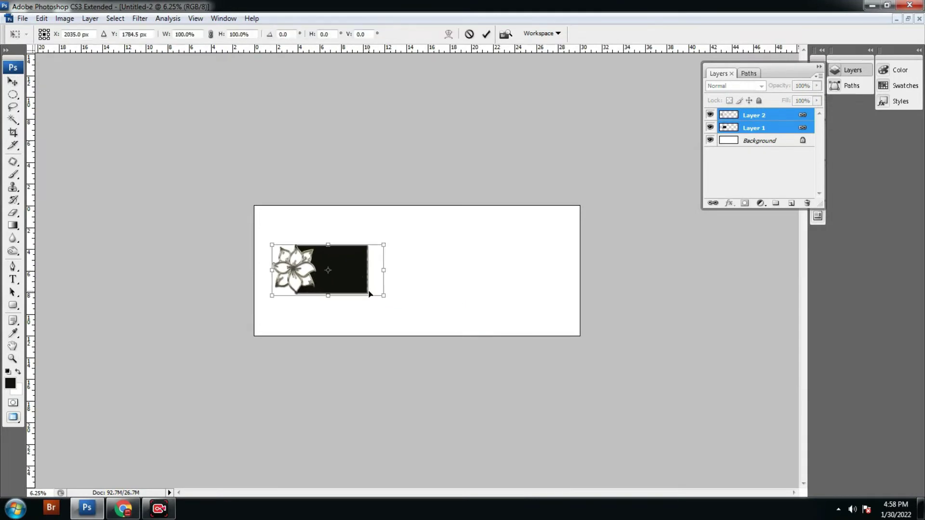
drag(382, 295, 410, 314)
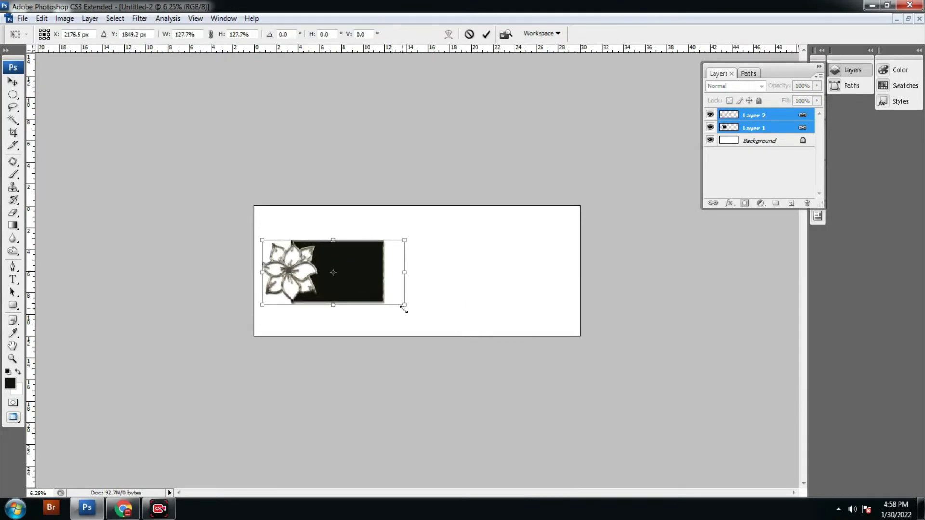
key(Return)
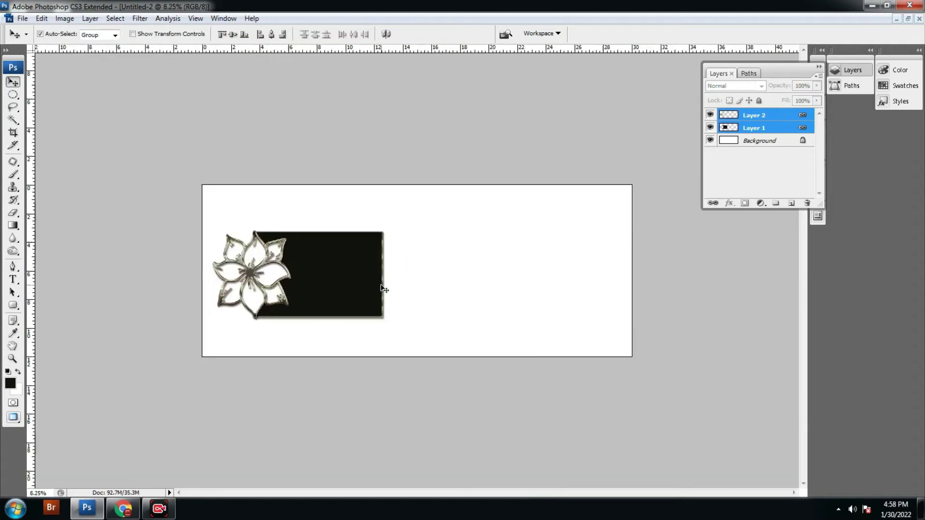
Step: Nudge the enlarged flower and box, then copy them back into Untitled-1
scroll(382, 287, up, 2)
scroll(335, 296, up, 2)
drag(335, 290, 332, 295)
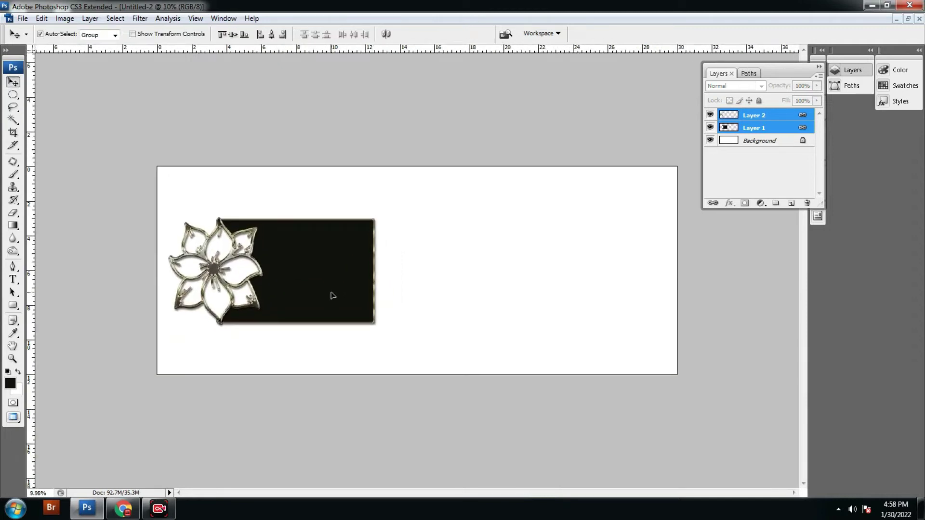
key(f)
key(f)
key(f)
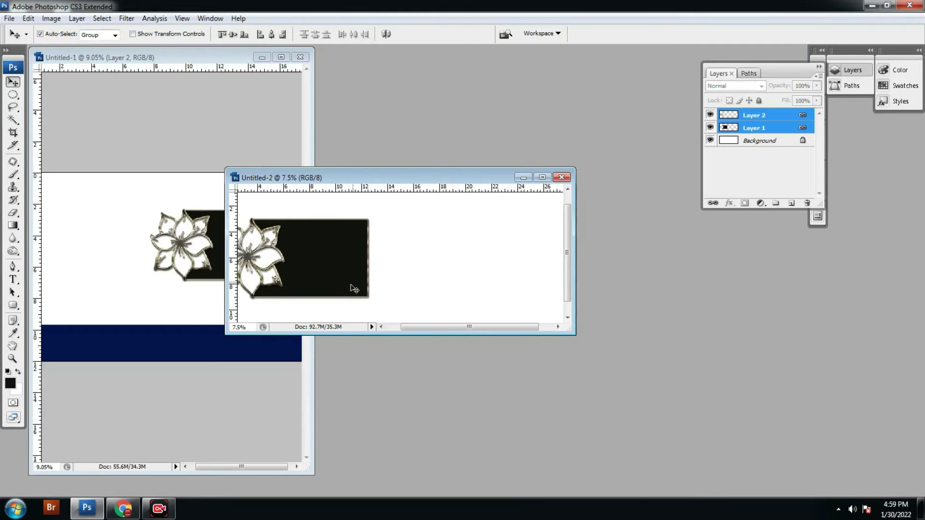
drag(355, 288, 162, 279)
key(f)
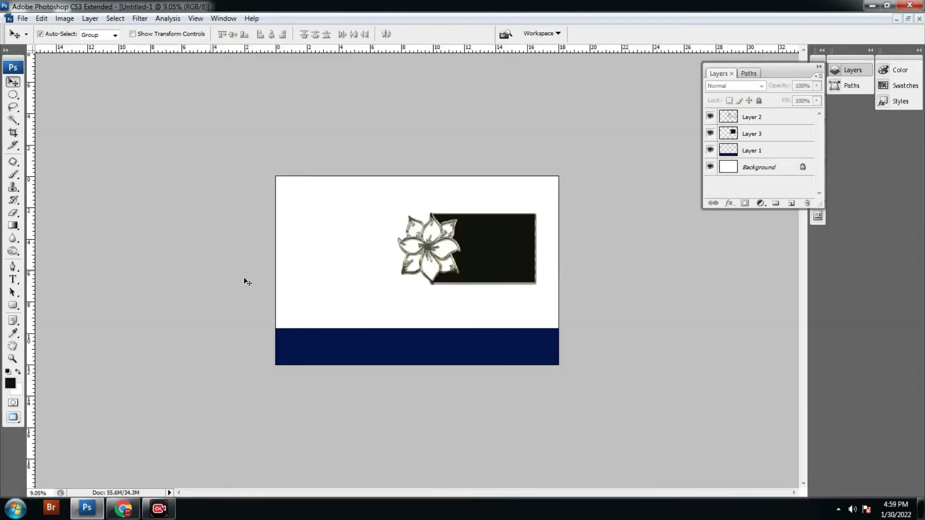
Step: Choose the Custom Shape Tool from the shape tool group and open its Shape picker
click(13, 305)
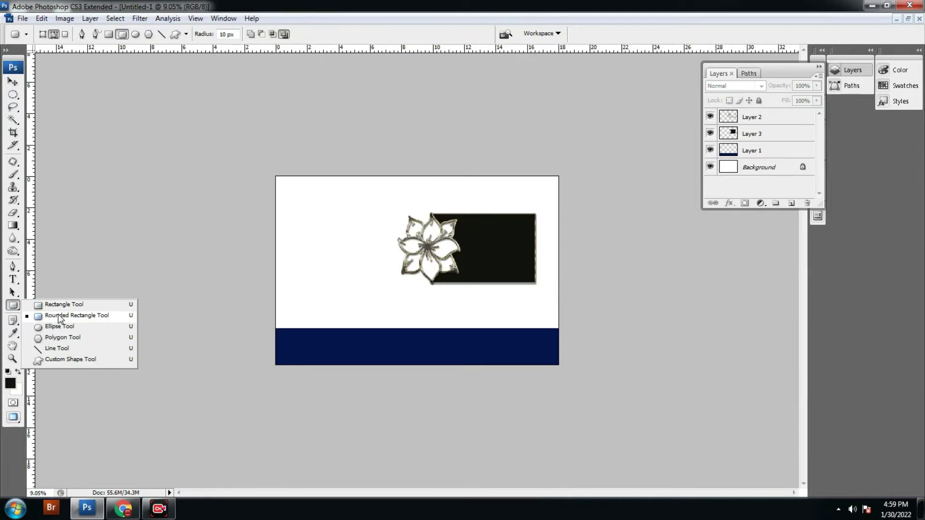
click(77, 349)
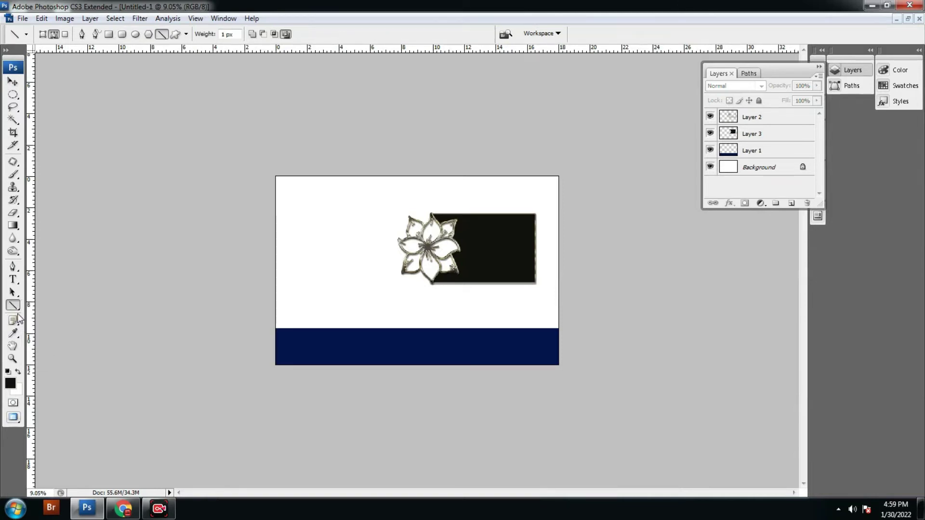
right_click(14, 305)
click(79, 359)
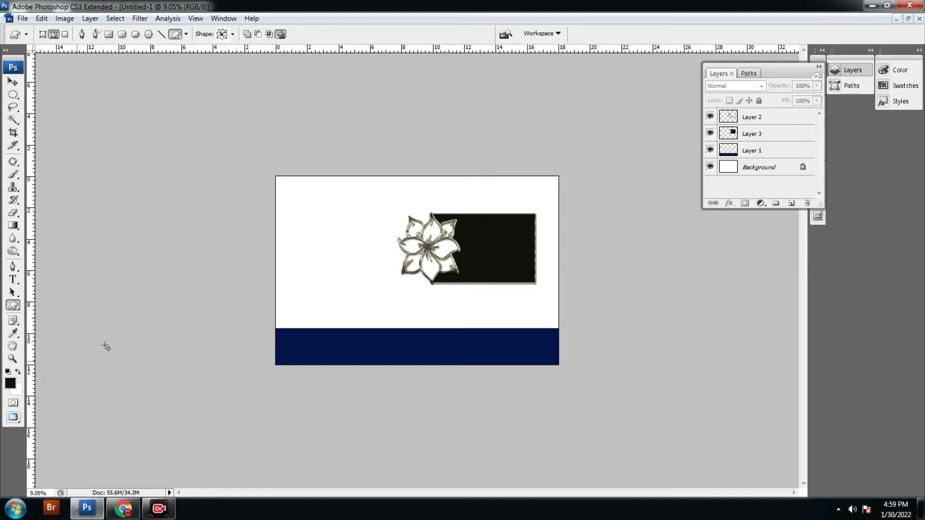
click(232, 34)
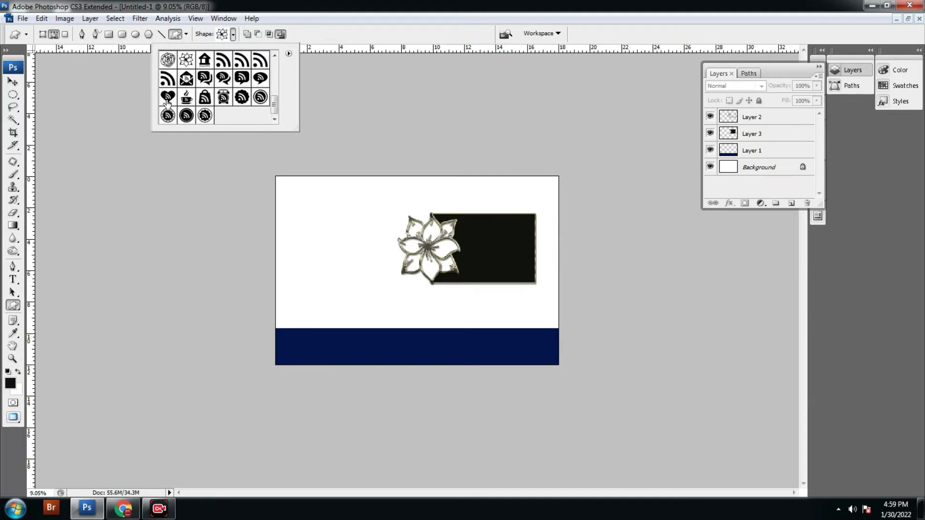
Step: Try loading the naderbella custom shapes file and dismiss the incompatible-file error
scroll(167, 102, up, 1)
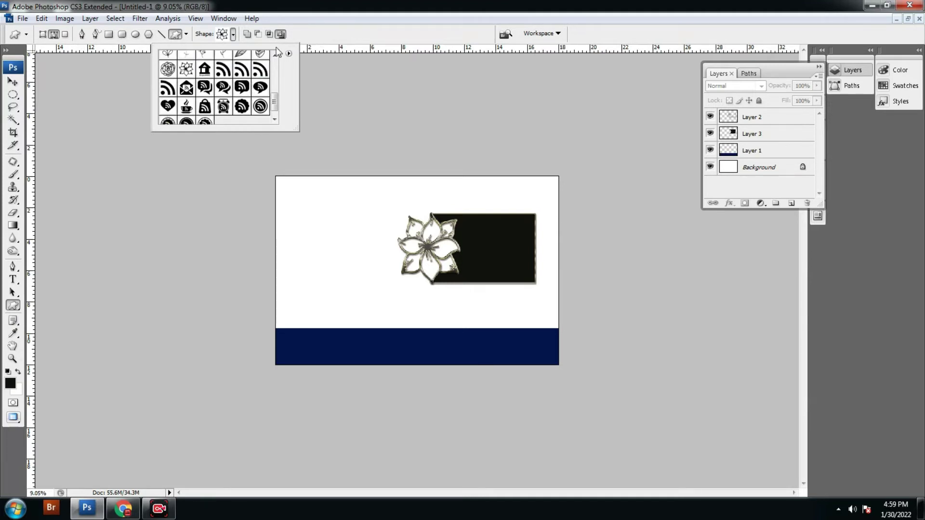
click(289, 54)
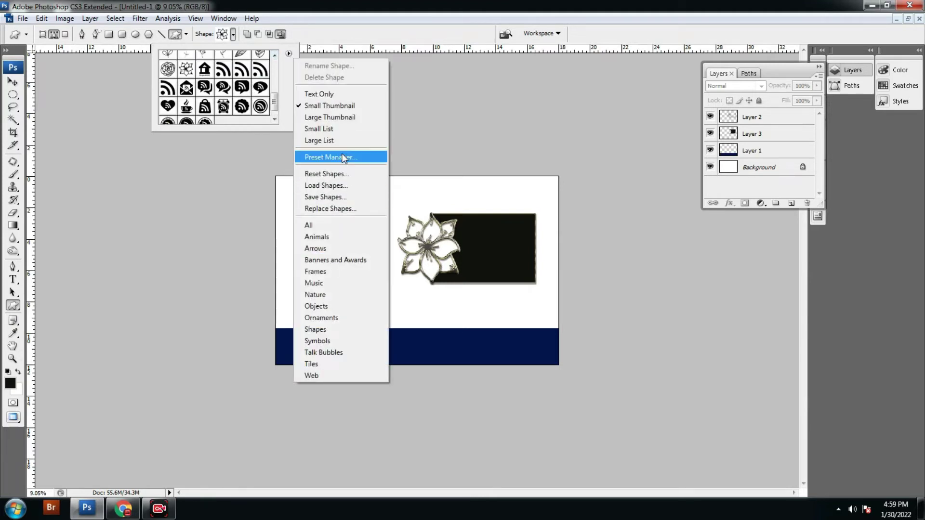
click(325, 185)
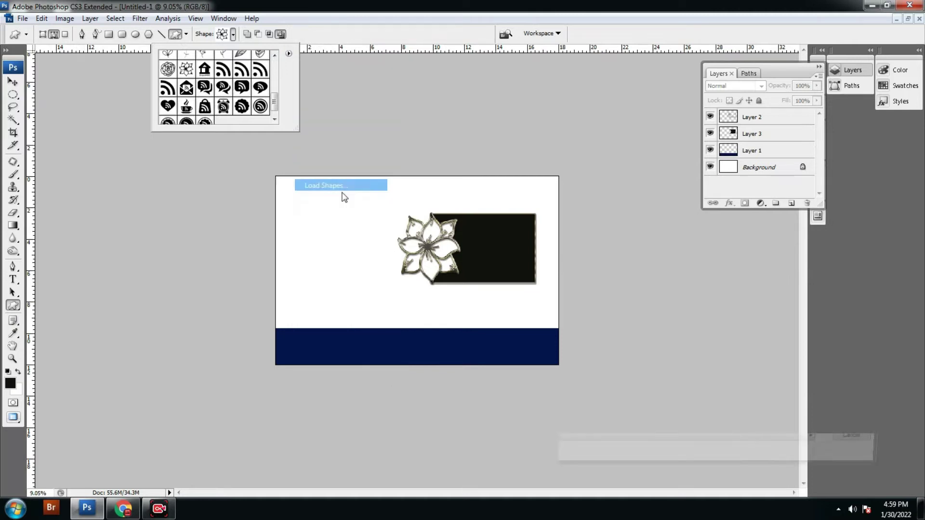
click(167, 106)
key(BackSpace)
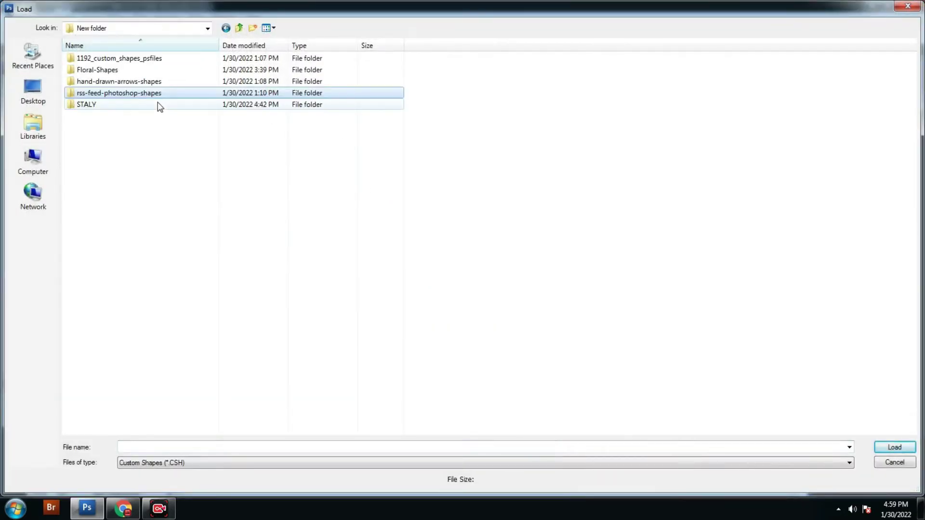
double_click(106, 81)
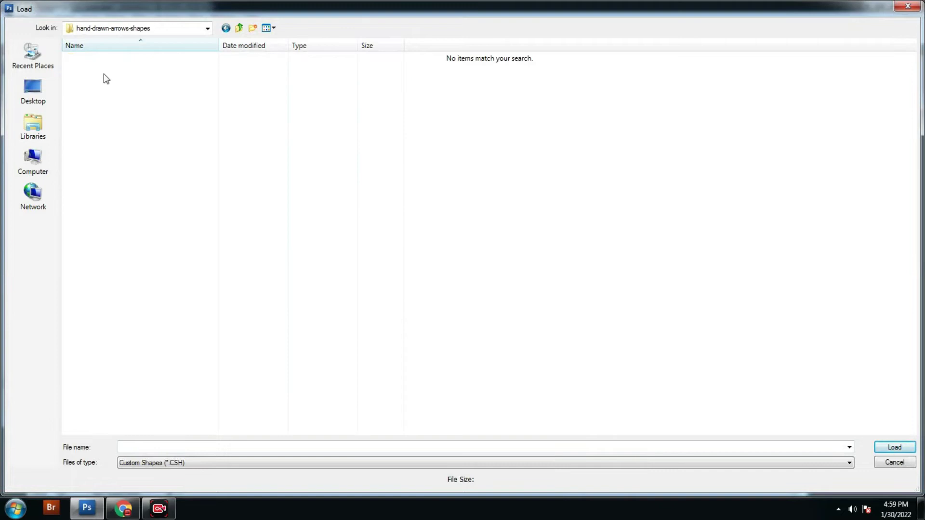
key(BackSpace)
double_click(99, 59)
double_click(100, 60)
double_click(100, 60)
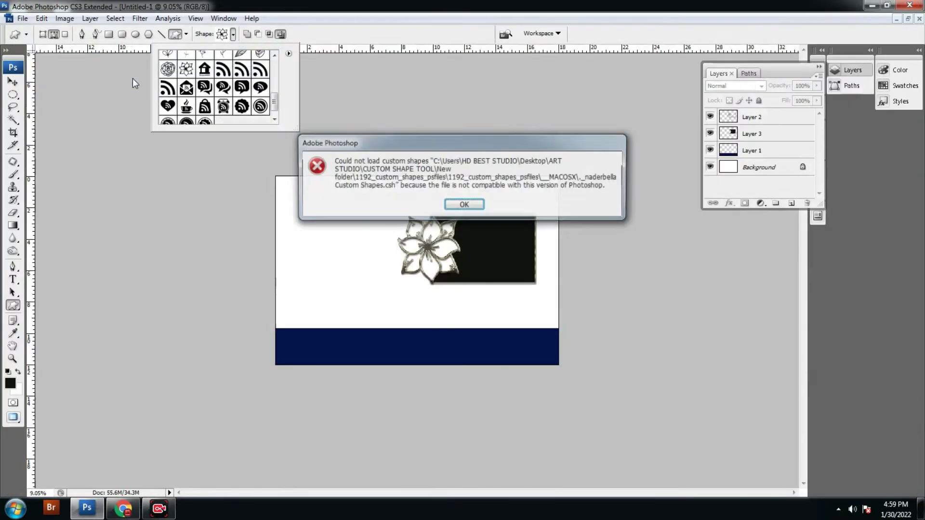
click(457, 206)
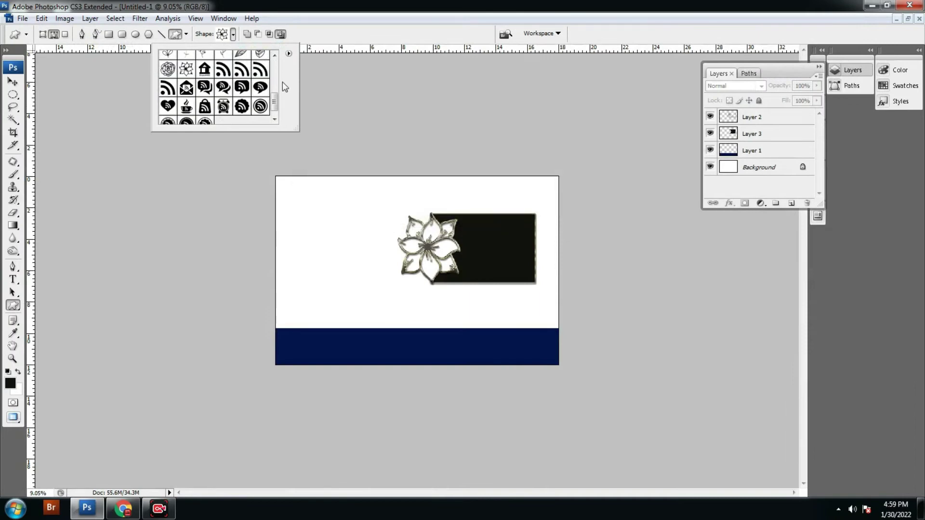
Step: Load the RSS shapes .CSH file from the LOAD folder into the shape library
click(289, 54)
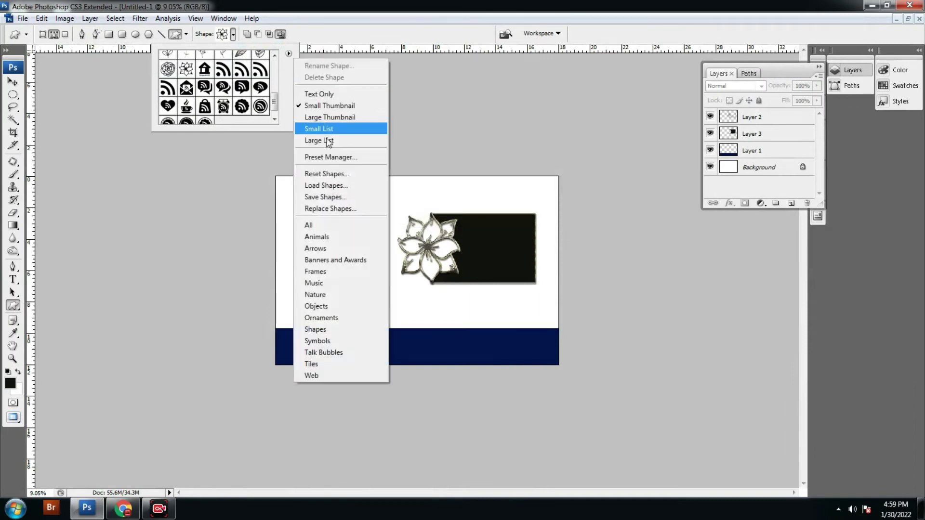
click(336, 185)
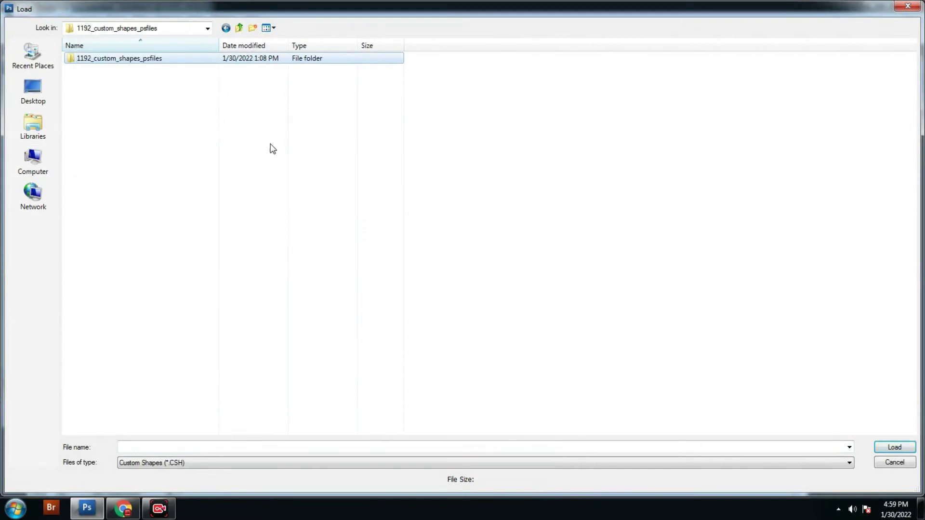
key(BackSpace)
double_click(93, 104)
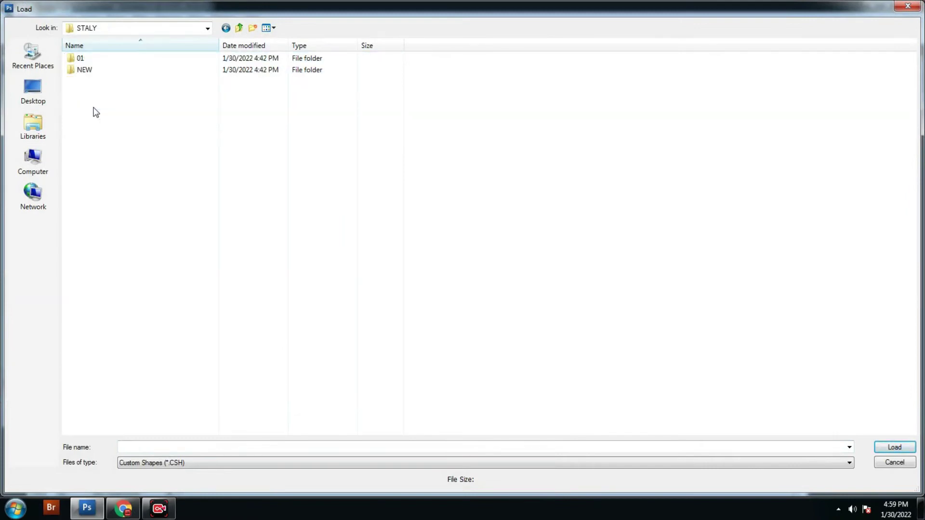
double_click(90, 71)
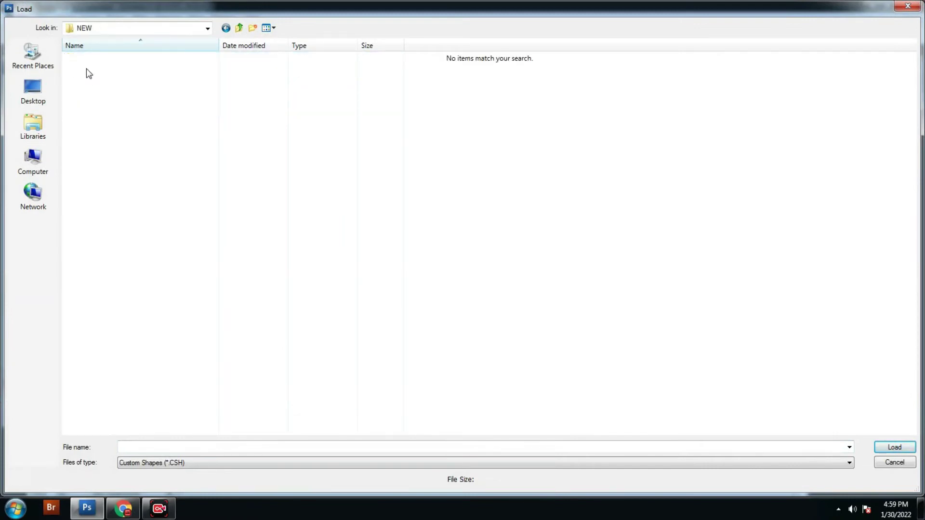
key(BackSpace)
double_click(85, 59)
key(BackSpace)
key(BackSpace)
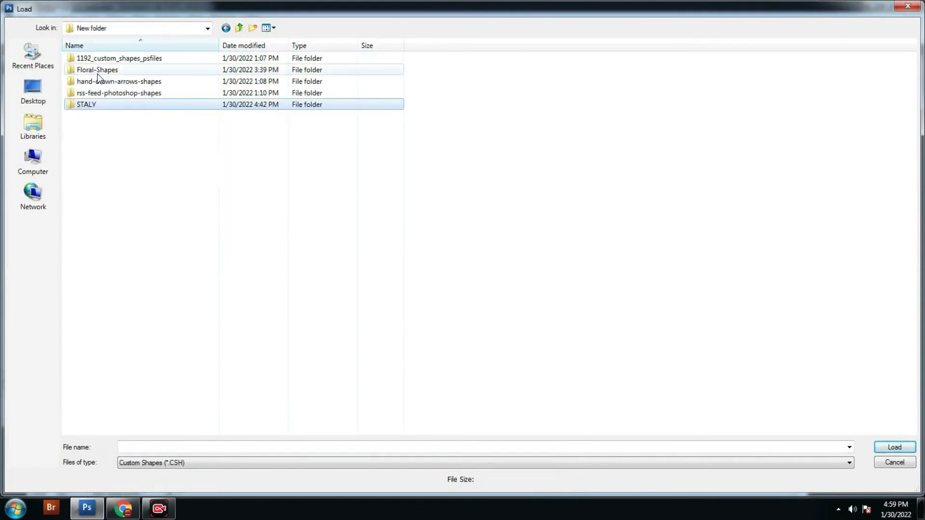
key(BackSpace)
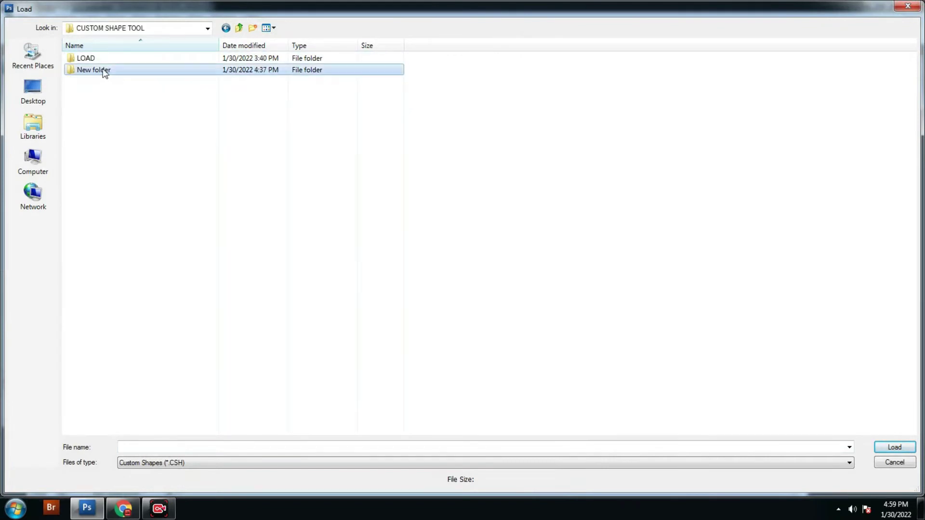
double_click(92, 58)
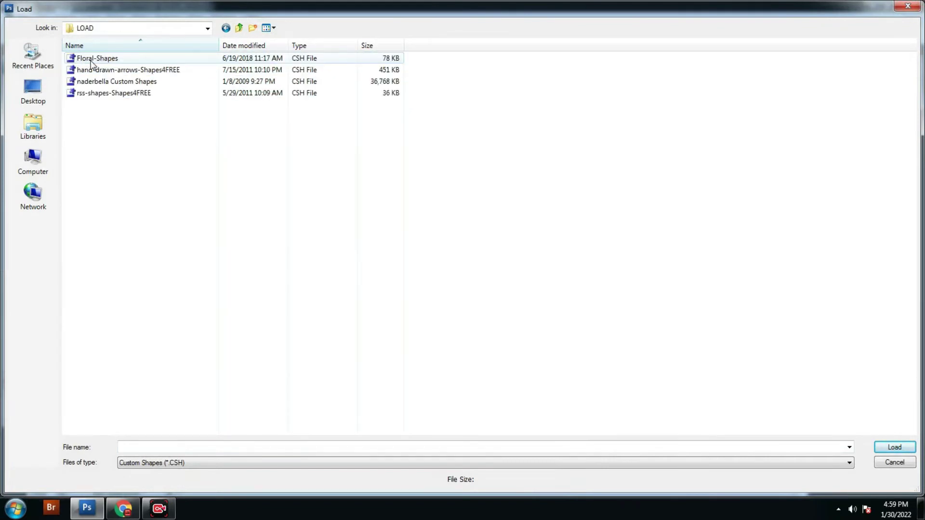
double_click(102, 97)
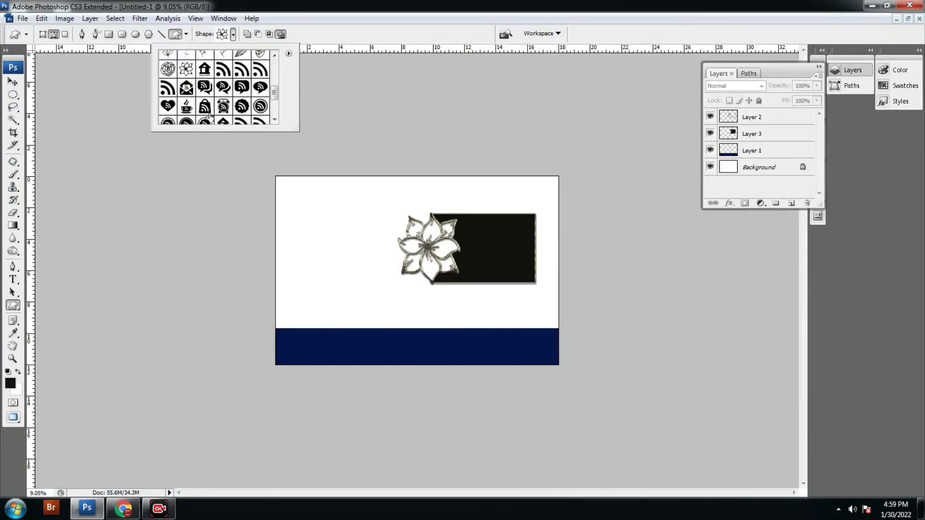
scroll(234, 88, down, 1)
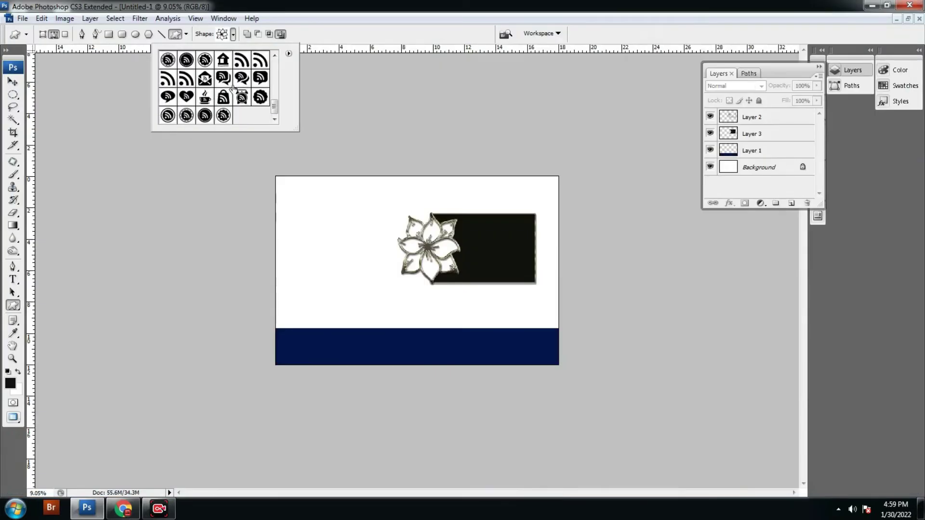
Step: Load the large custom shapes library file into the Shape picker
click(289, 55)
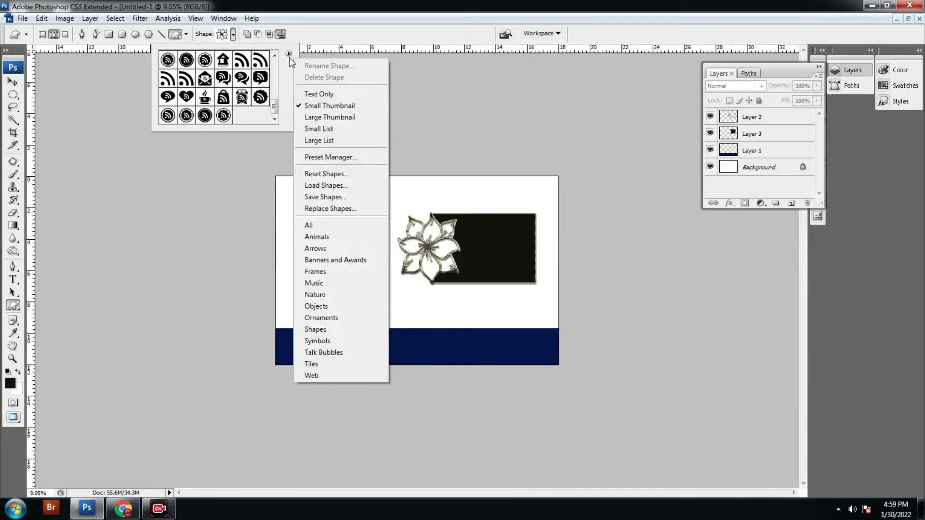
click(325, 185)
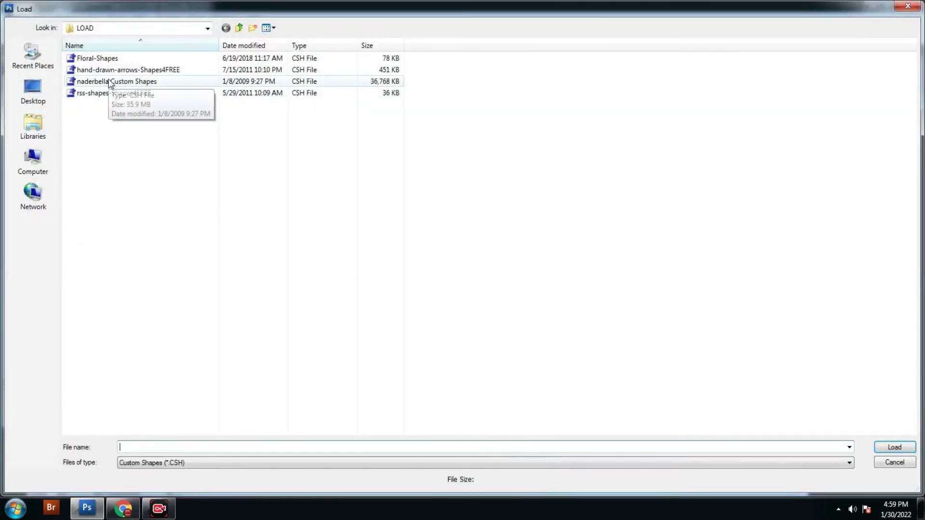
double_click(110, 82)
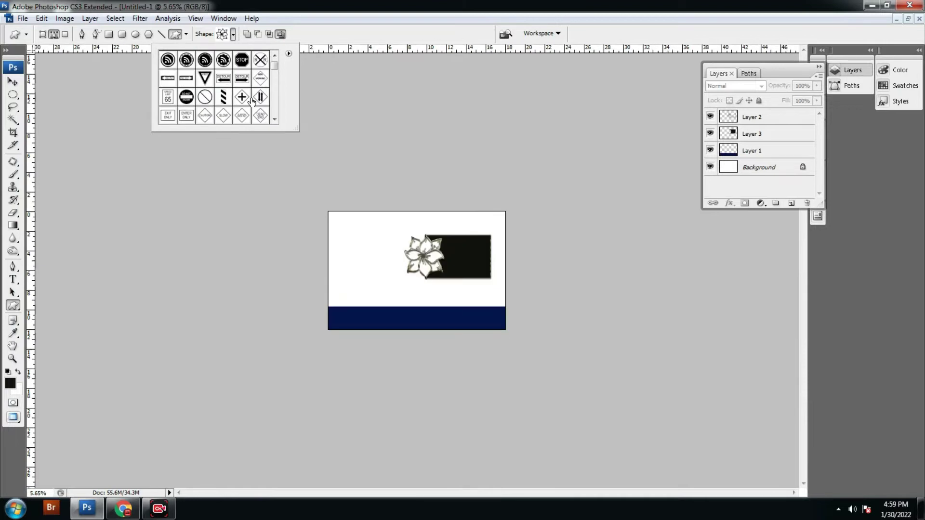
Step: Scroll through the shape grid to reach the motorcycle silhouette
scroll(252, 101, down, 2)
scroll(252, 100, down, 2)
scroll(252, 100, down, 2)
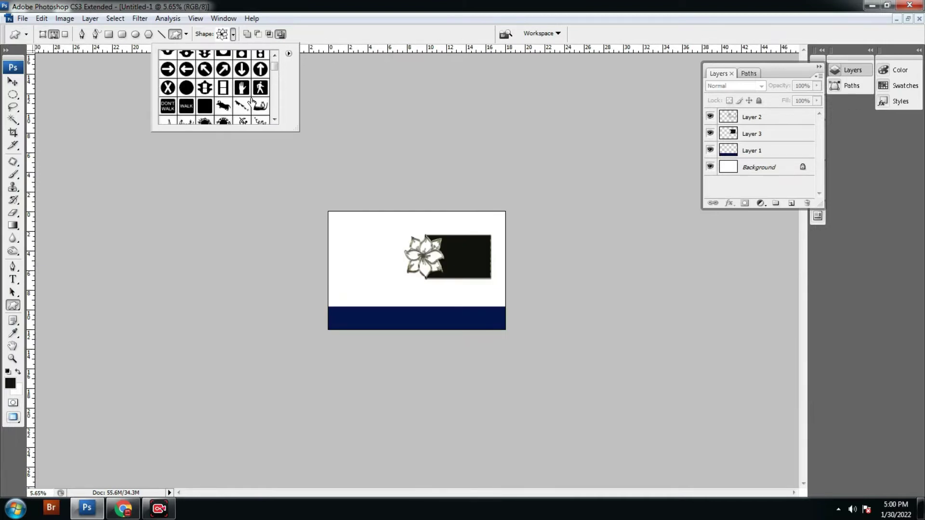
scroll(251, 101, down, 1)
scroll(252, 100, down, 1)
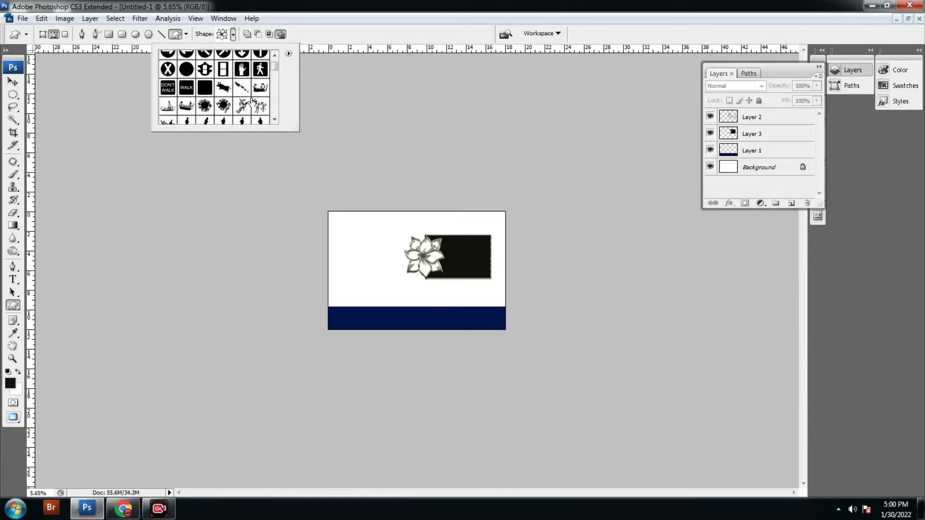
scroll(252, 100, down, 1)
scroll(251, 101, down, 2)
scroll(251, 100, down, 2)
scroll(252, 100, down, 2)
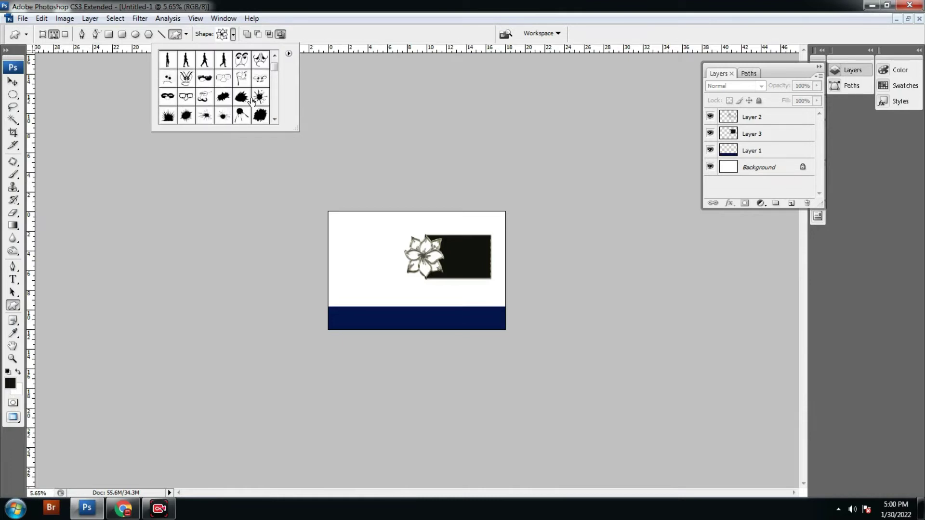
scroll(252, 100, down, 2)
scroll(248, 101, down, 1)
scroll(231, 102, up, 1)
scroll(229, 102, down, 2)
scroll(229, 102, down, 2)
scroll(229, 102, down, 2)
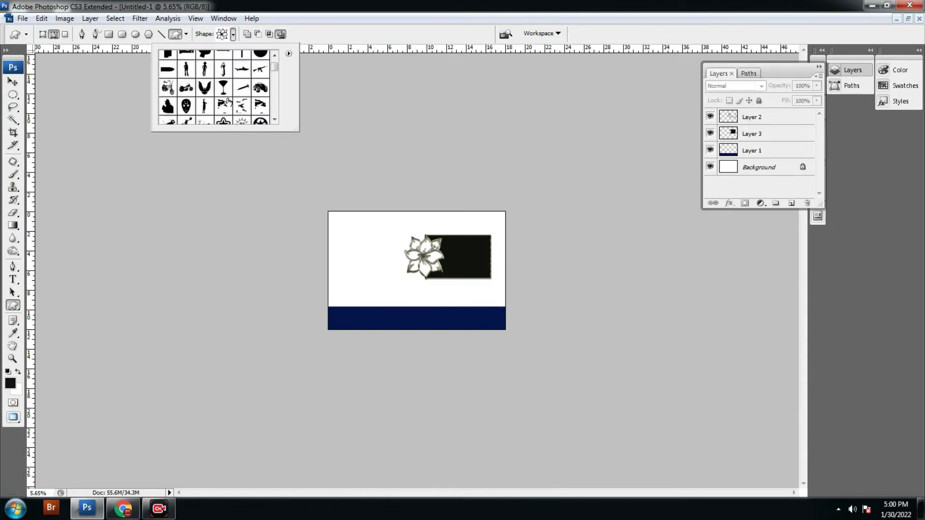
scroll(243, 104, down, 1)
scroll(210, 99, up, 1)
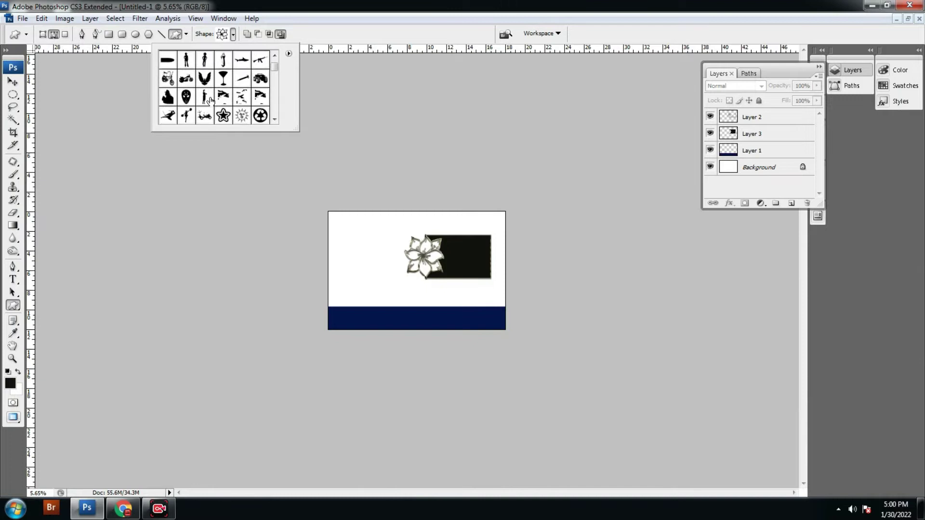
Step: Draw the motorcycle shape left of the flower, add Layer 4, and load the path as a selection
click(364, 234)
key(ctrl+0)
mouse_move(238, 239)
mouse_down()
mouse_move(399, 322)
mouse_move(399, 333)
mouse_up()
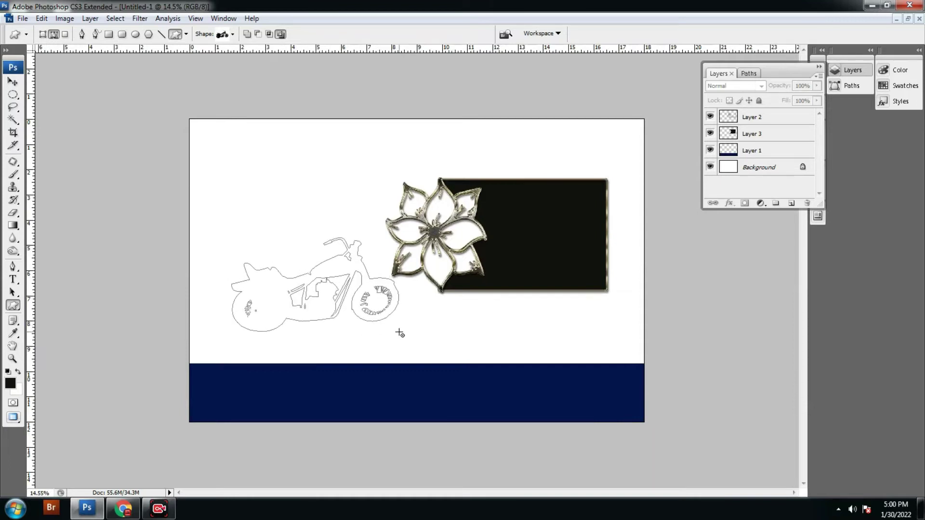
click(785, 205)
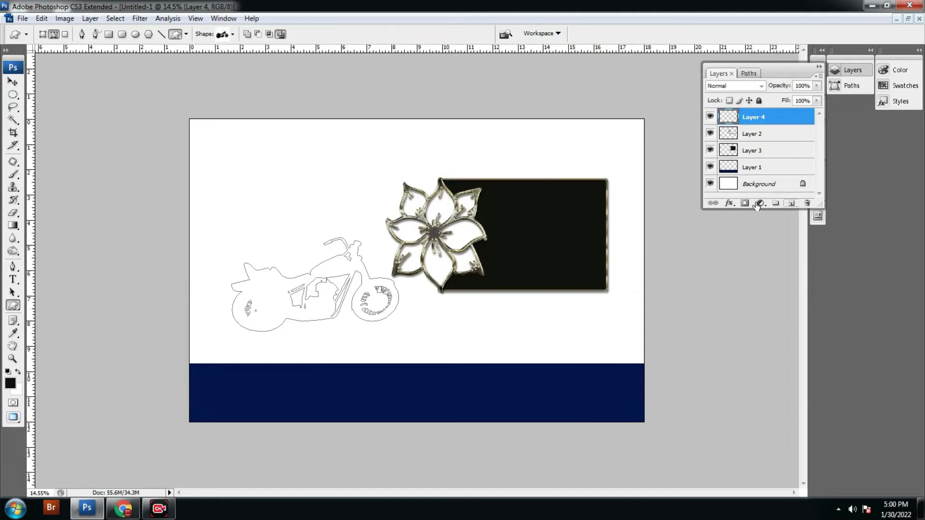
key(ctrl+Return)
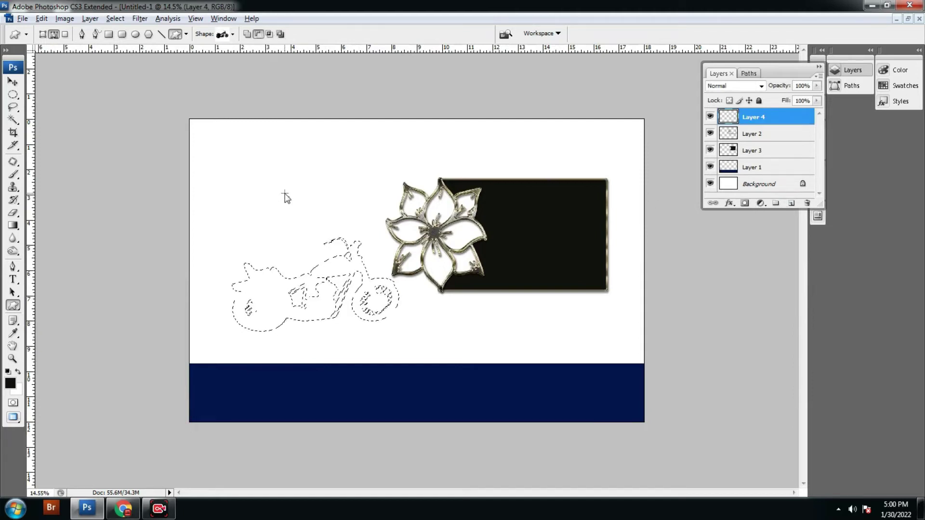
key(alt+e)
Step: Stroke the motorcycle selection 20 px wide in mid-grey #989898
key(s)
click(419, 164)
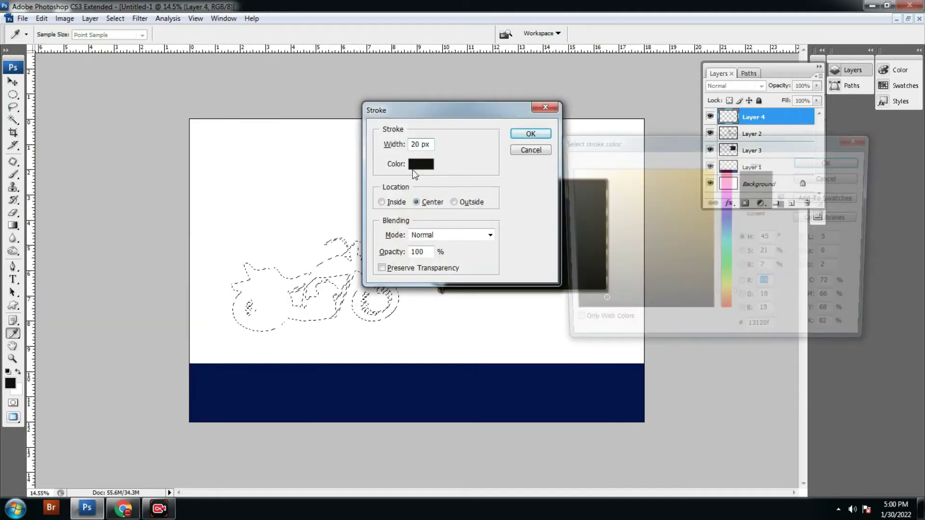
click(567, 228)
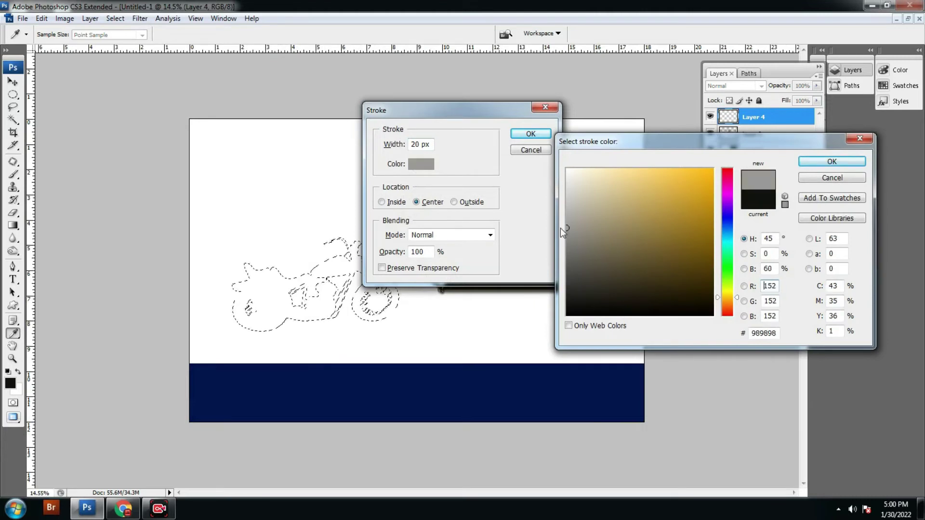
key(Return)
click(530, 134)
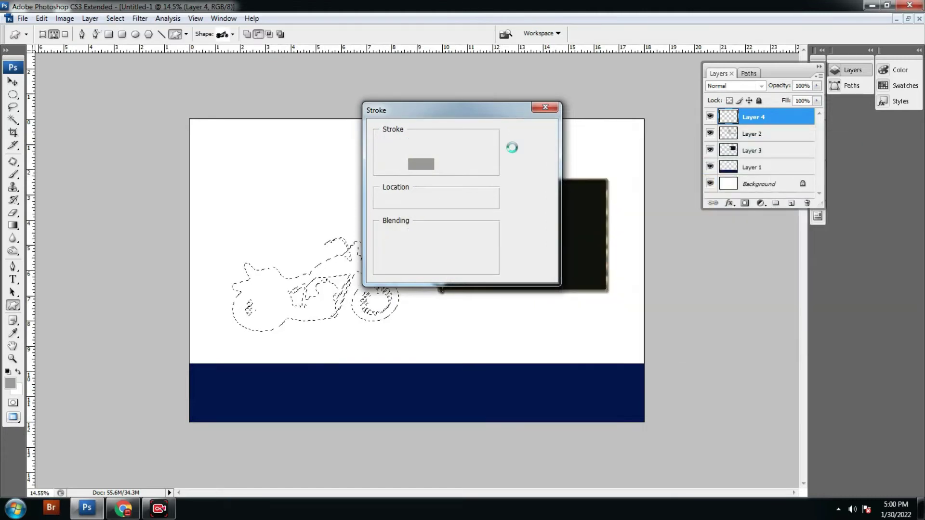
Step: Deselect the motorcycle outline using the Magic Wand's right-click menu
key(v)
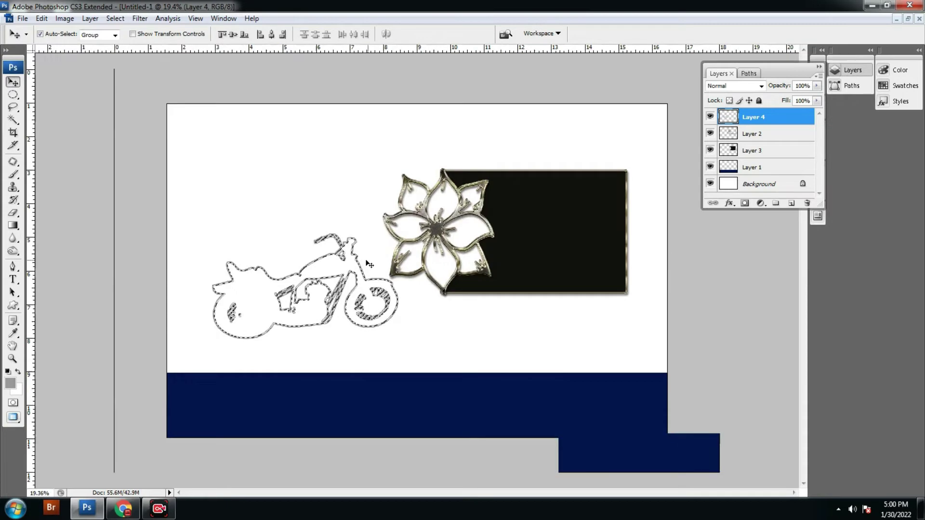
key(ctrl+0)
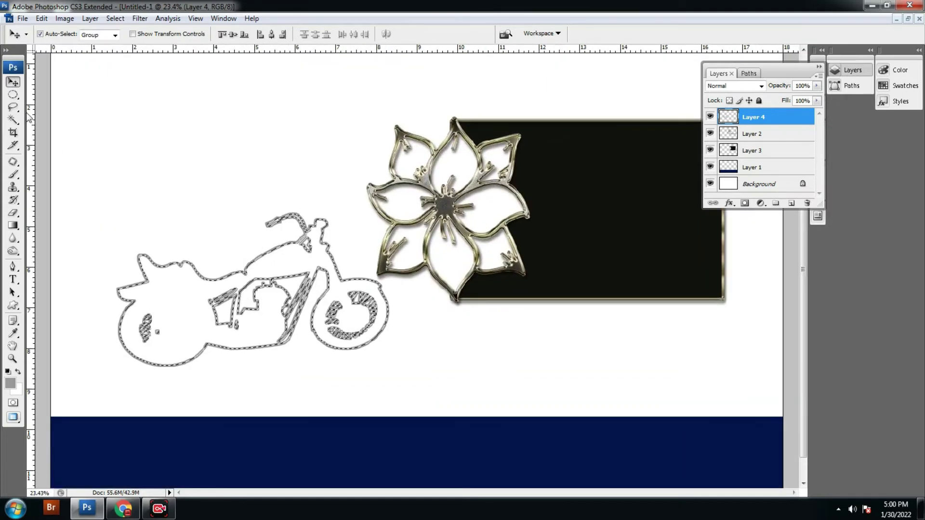
click(13, 120)
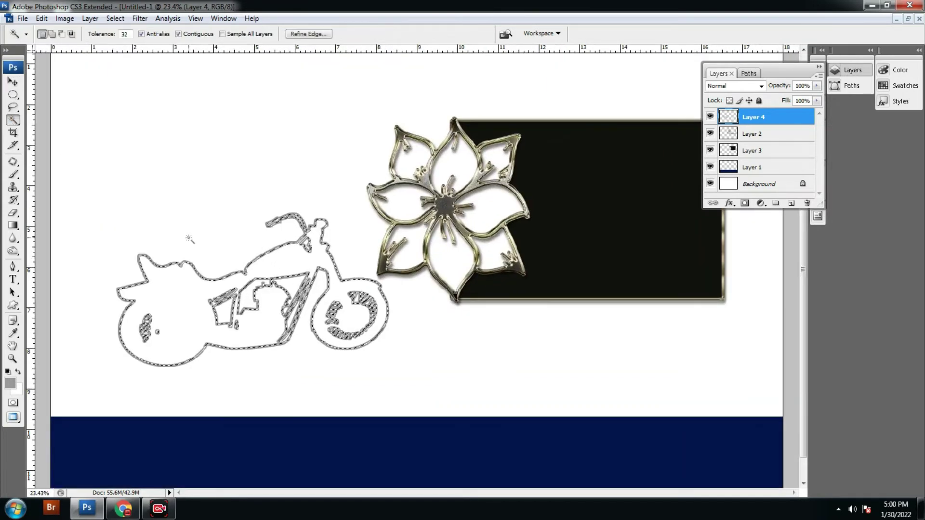
right_click(201, 272)
click(236, 352)
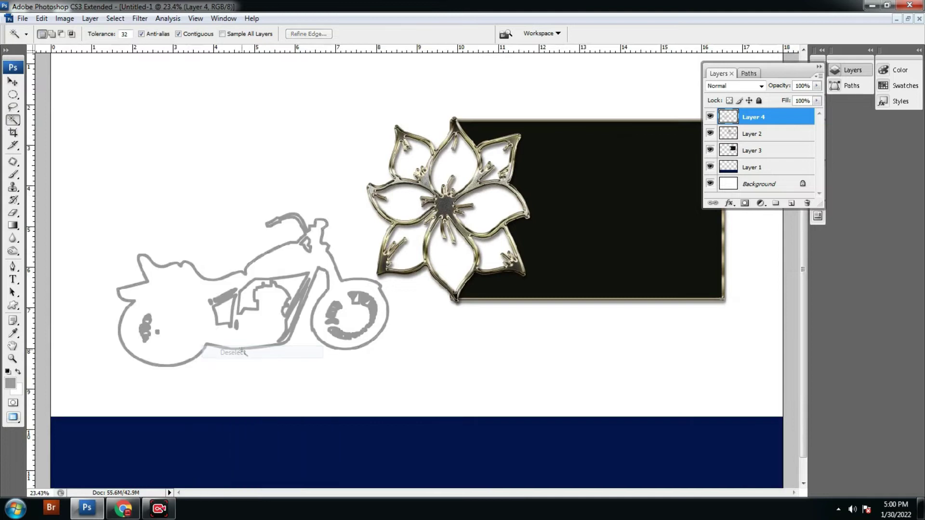
Step: Move the motorcycle up behind the flower and shift it with the flower and black panel down-right
key(v)
drag(259, 270, 266, 160)
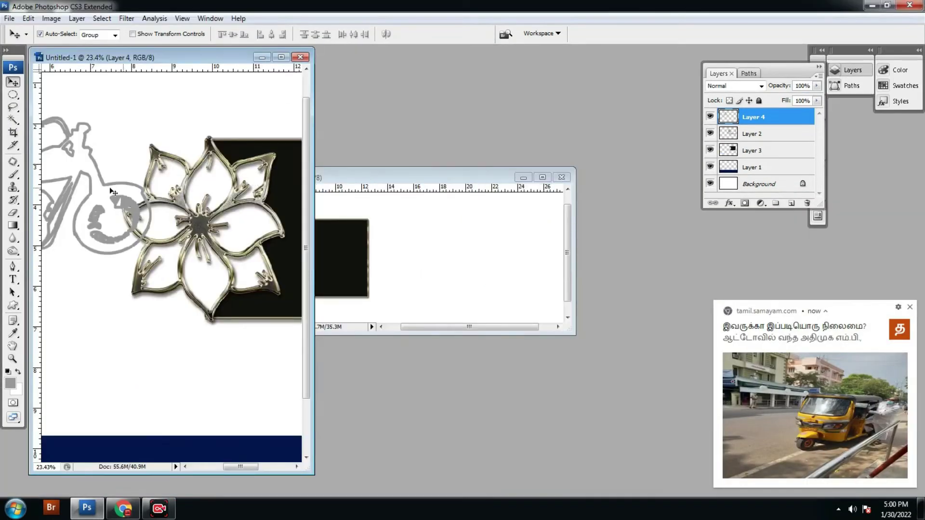
drag(112, 191, 447, 268)
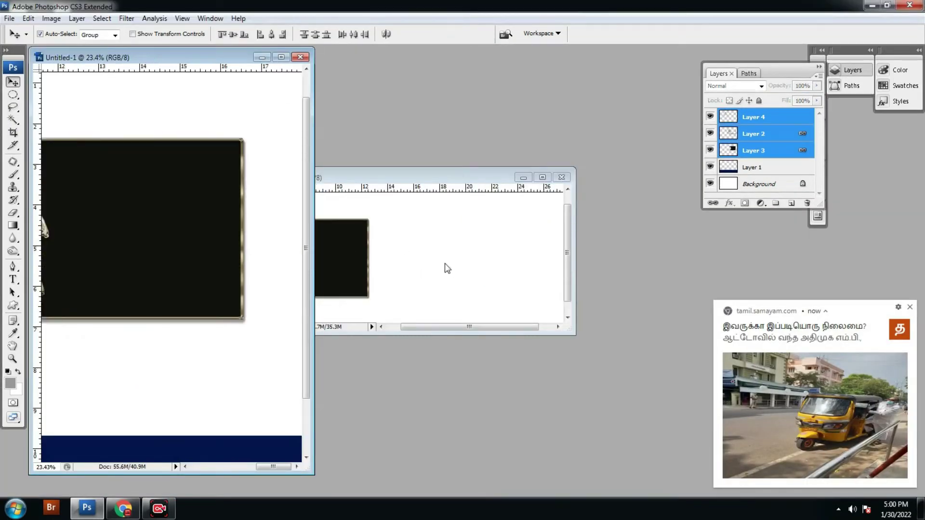
scroll(161, 195, down, 2)
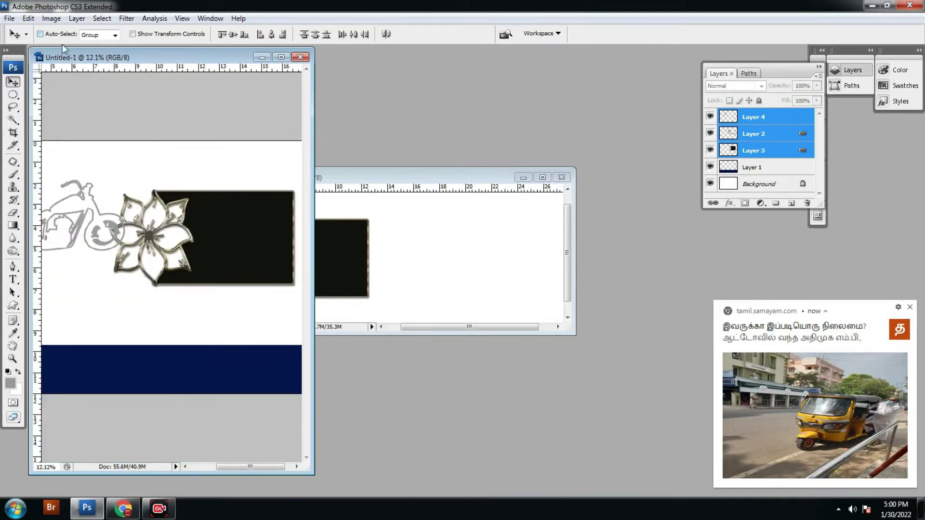
drag(118, 229, 144, 244)
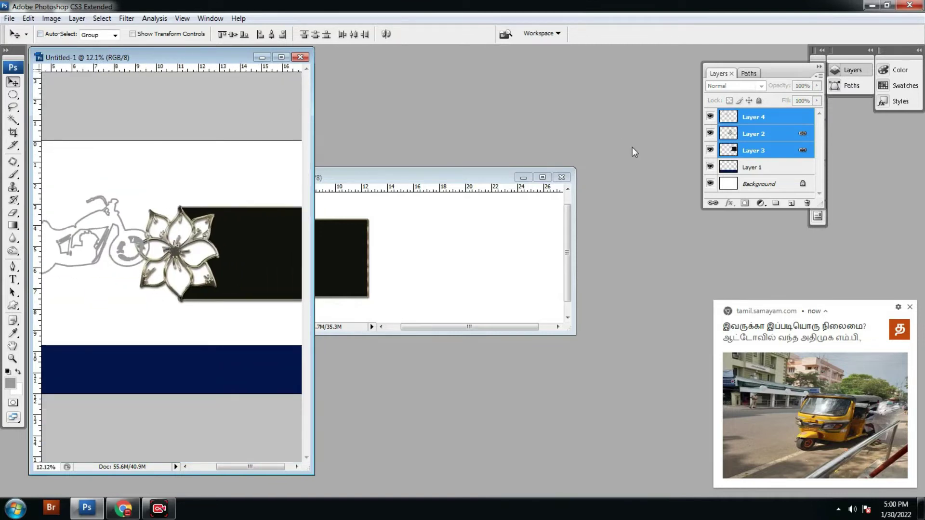
Step: Copy the Layer 4 motorcycle outline into Untitled-2, then return to Untitled-1
click(757, 118)
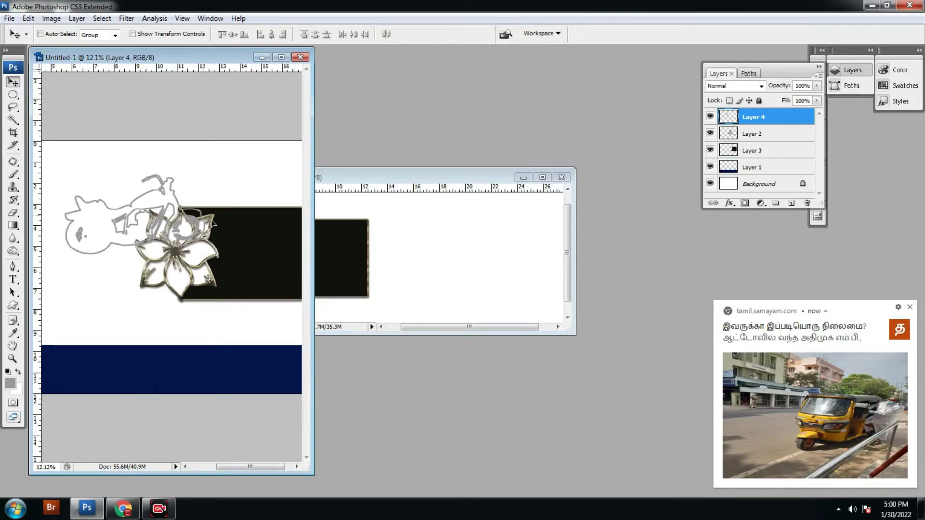
mouse_move(148, 238)
mouse_down()
mouse_move(405, 269)
mouse_move(465, 258)
mouse_up()
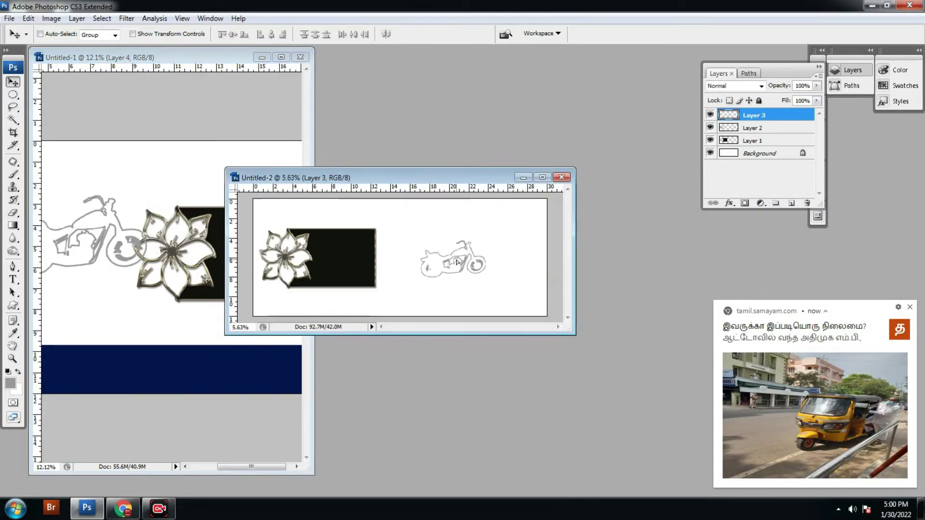
click(126, 183)
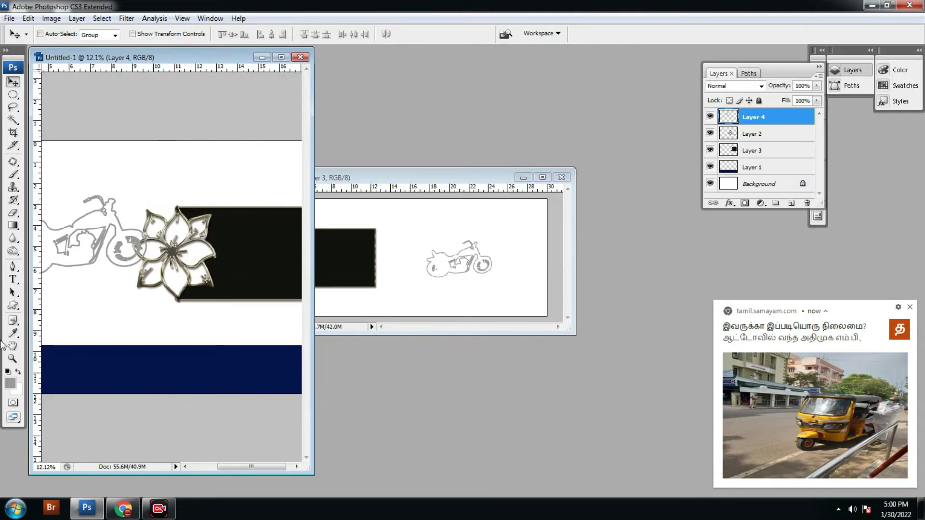
Step: Reselect the Custom Shape tool and reopen the custom shapes list
click(13, 306)
click(232, 34)
double_click(247, 88)
click(232, 35)
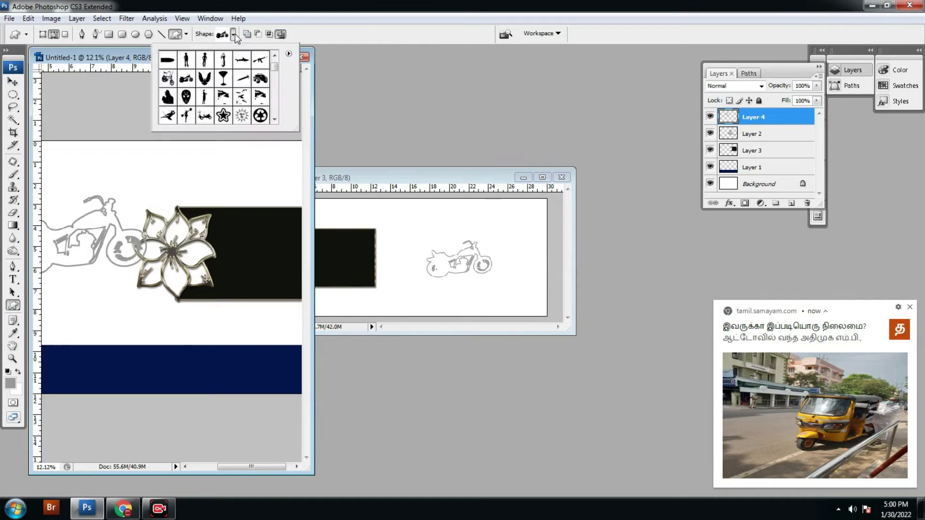
Step: Scroll the Custom Shape picker down to the US state shapes and choose the Alaska silhouette
scroll(252, 90, down, 1)
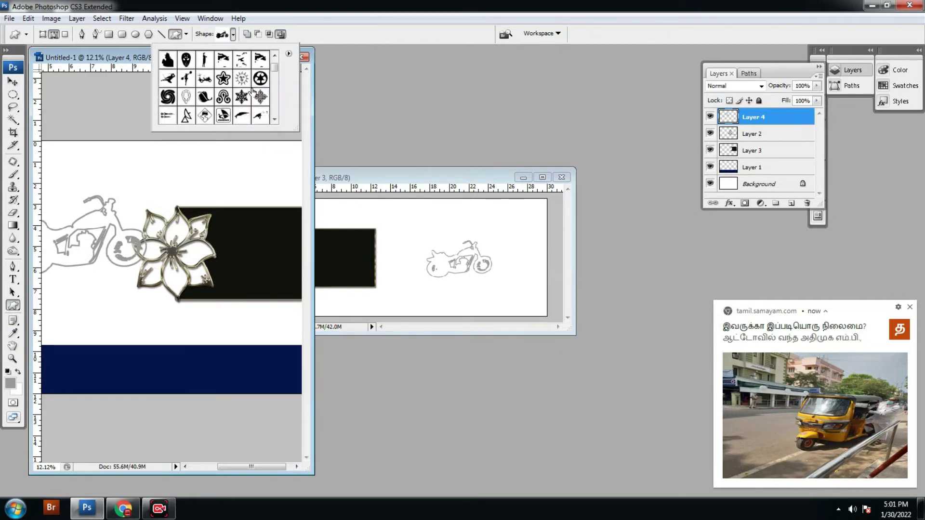
scroll(254, 90, down, 1)
scroll(252, 90, down, 2)
scroll(252, 91, down, 2)
scroll(252, 90, down, 2)
scroll(252, 91, down, 2)
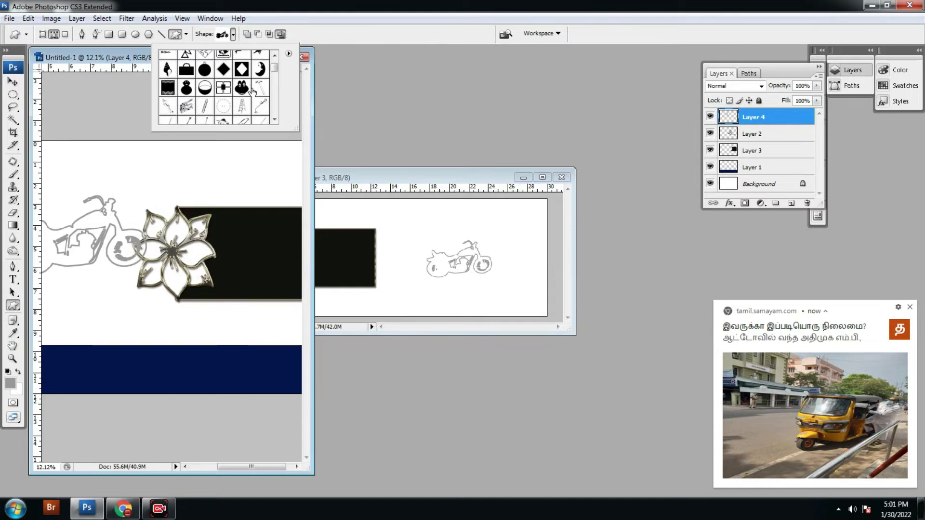
scroll(252, 90, down, 2)
scroll(252, 91, down, 1)
scroll(252, 91, down, 2)
scroll(252, 91, down, 1)
scroll(252, 91, down, 2)
scroll(253, 91, down, 1)
scroll(257, 99, down, 1)
scroll(257, 99, down, 1)
scroll(259, 99, down, 1)
scroll(260, 99, down, 1)
scroll(259, 98, down, 1)
scroll(259, 98, down, 1)
scroll(259, 97, down, 1)
scroll(259, 98, down, 1)
scroll(258, 97, down, 1)
scroll(259, 98, down, 1)
scroll(259, 98, down, 2)
scroll(259, 99, down, 1)
scroll(259, 98, down, 1)
scroll(258, 98, down, 1)
scroll(259, 98, down, 1)
scroll(259, 98, down, 1)
scroll(259, 98, down, 1)
scroll(259, 98, down, 1)
scroll(259, 99, down, 2)
scroll(260, 98, down, 1)
scroll(260, 99, down, 1)
scroll(260, 98, down, 1)
scroll(260, 99, down, 1)
scroll(259, 97, down, 1)
scroll(259, 98, down, 1)
scroll(259, 97, down, 1)
scroll(259, 98, down, 1)
scroll(259, 98, down, 1)
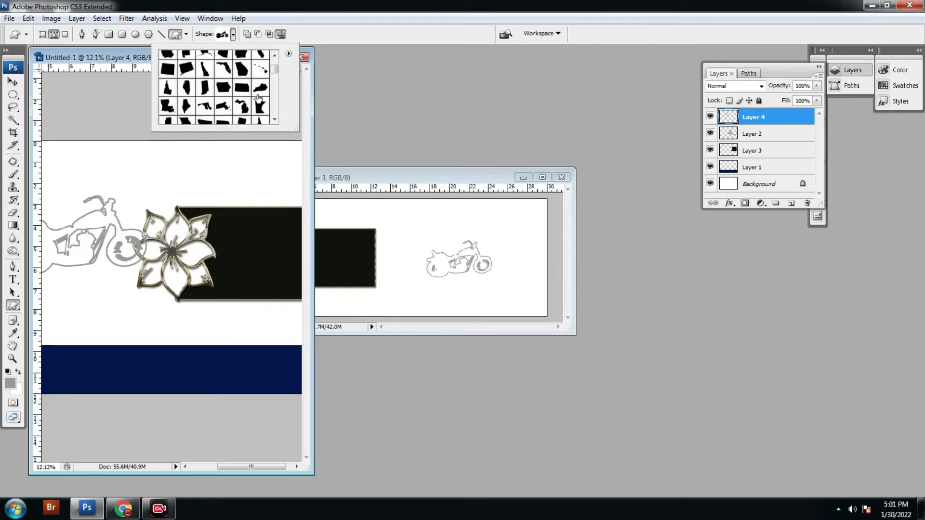
scroll(259, 98, up, 1)
scroll(259, 98, up, 1)
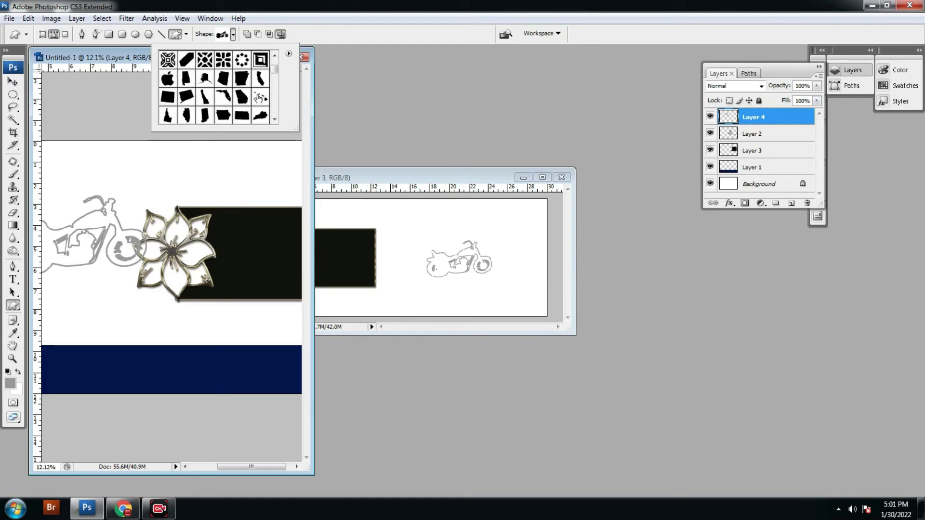
scroll(259, 98, up, 1)
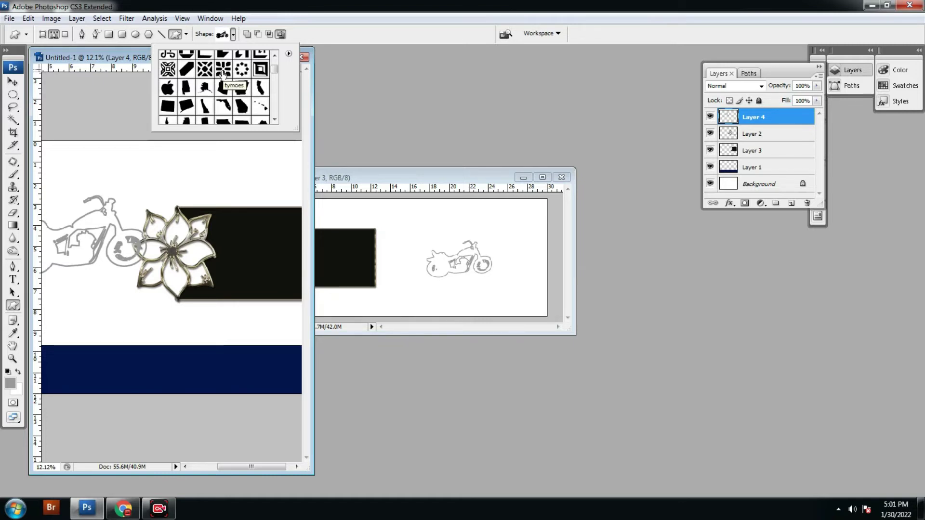
key(Escape)
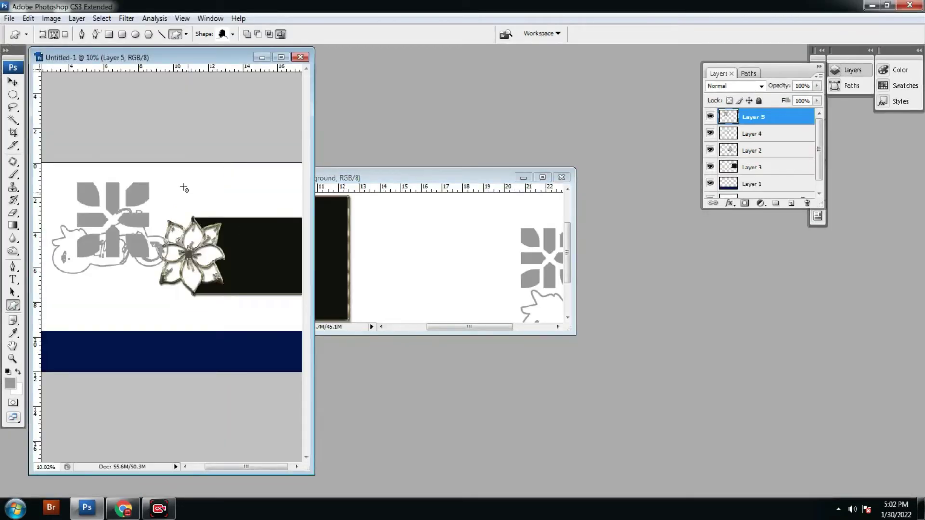
Step: Draw an Alaska path over the black frame and fill it grey on a new layer
drag(175, 178, 291, 289)
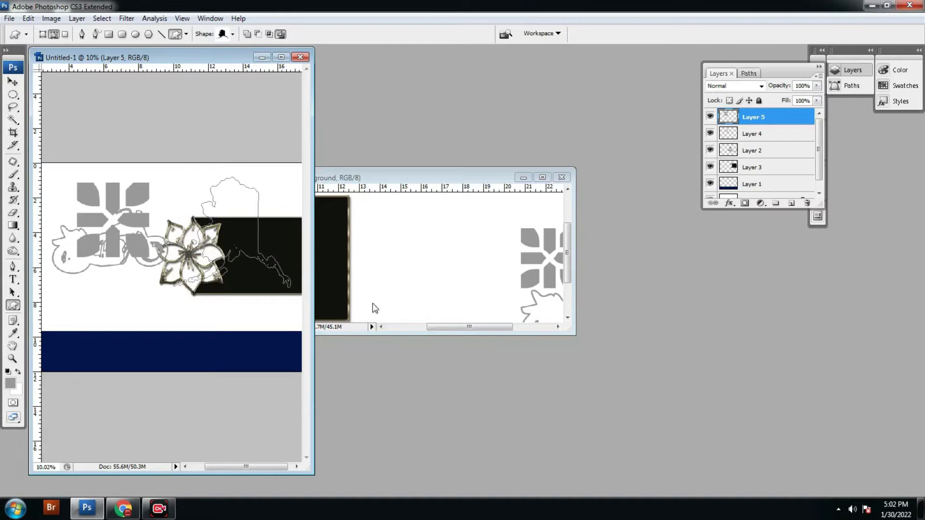
click(789, 203)
key(ctrl+Return)
key(alt+BackSpace)
Step: Deselect the grey Alaska silhouette using the canvas context menu
key(v)
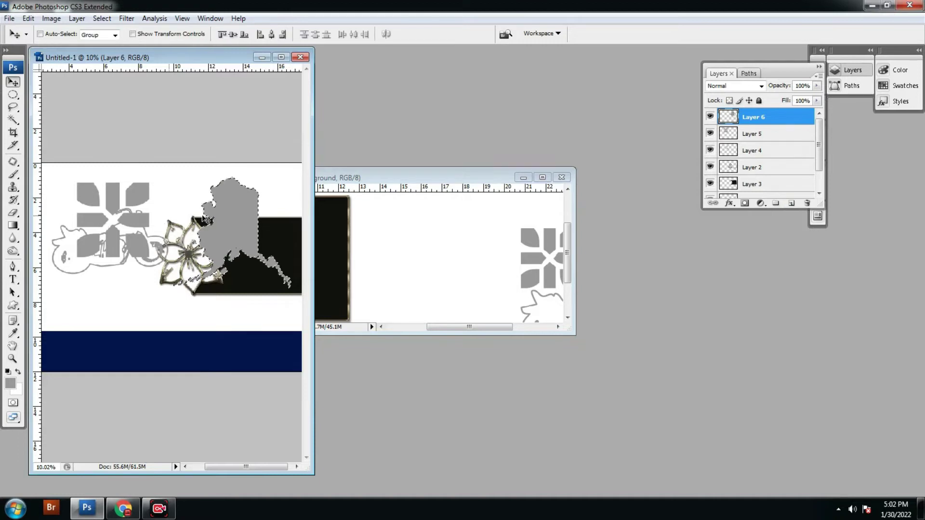
click(13, 97)
right_click(225, 219)
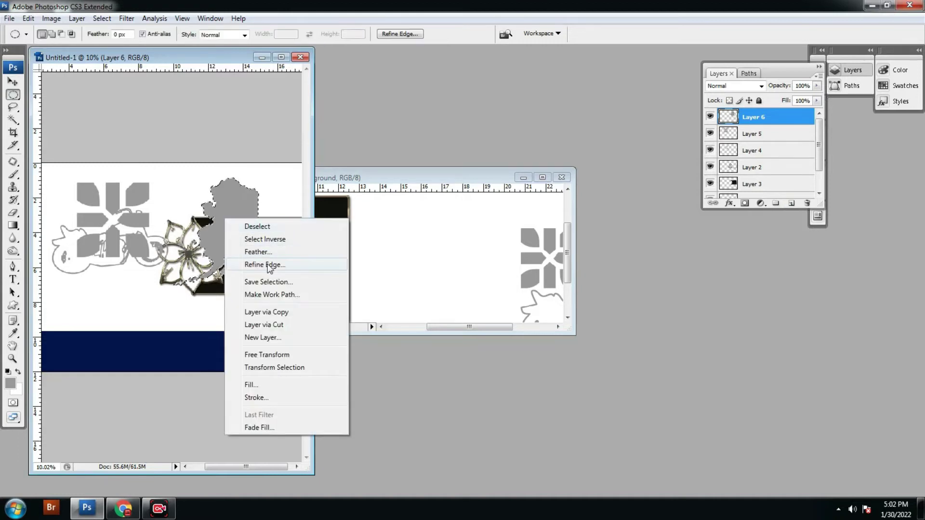
click(257, 226)
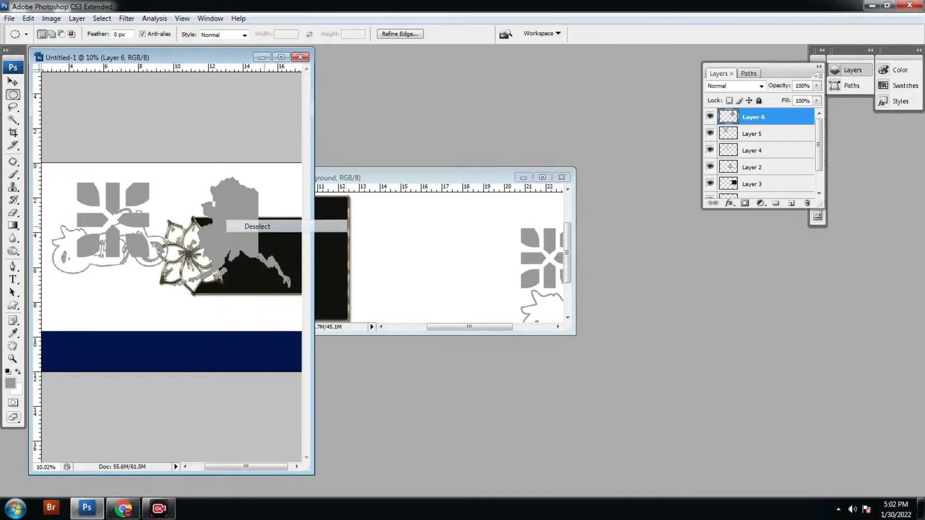
Step: Copy the Alaska shape into Untitled-2 beside the motorcycle and hide the cross shape on Layer 4
key(v)
drag(241, 224, 378, 253)
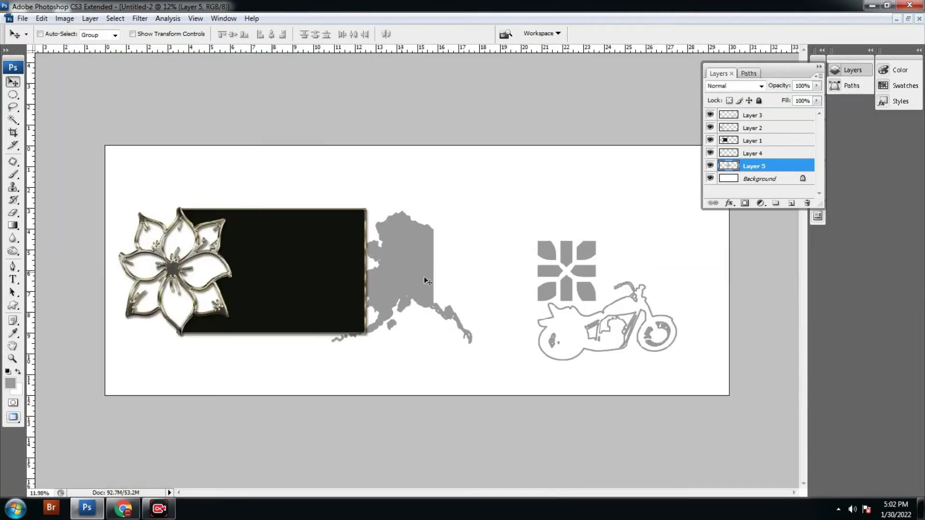
drag(427, 275, 642, 265)
right_click(557, 259)
click(564, 258)
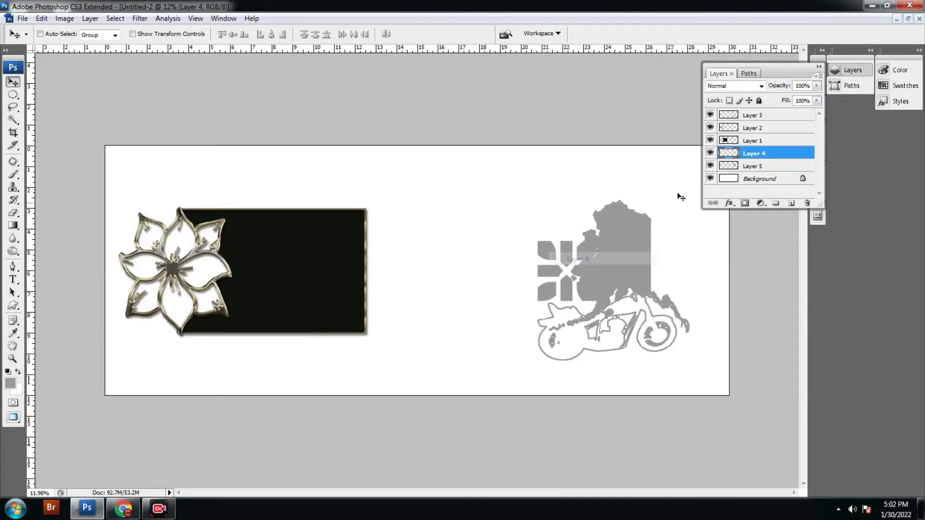
click(710, 153)
Step: Nudge Alaska slightly left and move the motorcycle on Layer 3 onto it
right_click(631, 249)
click(638, 258)
mouse_move(604, 251)
mouse_down()
mouse_move(578, 260)
mouse_move(587, 253)
mouse_up()
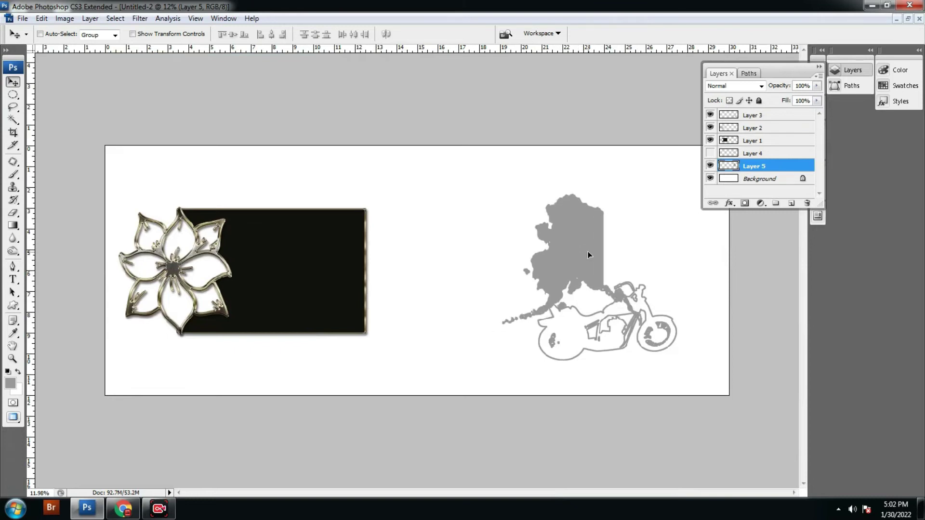
right_click(658, 327)
click(676, 332)
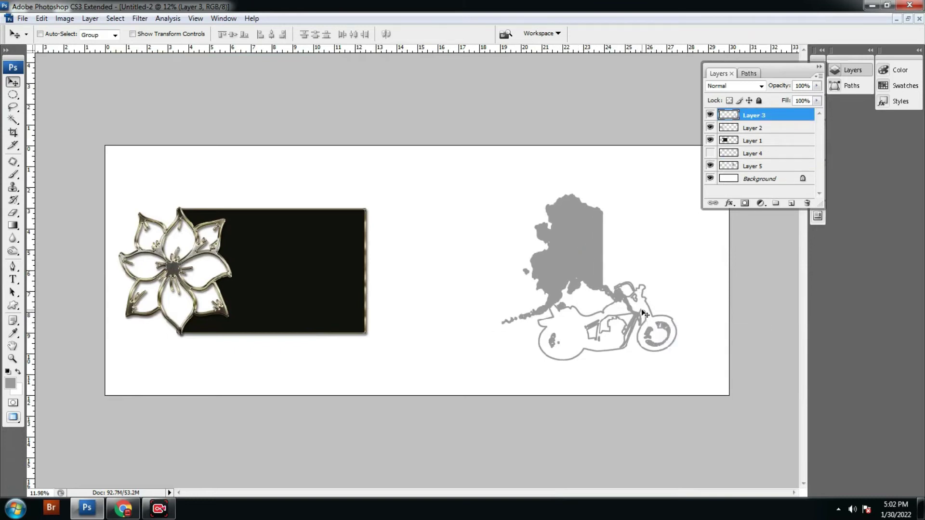
mouse_move(642, 312)
mouse_down()
mouse_move(601, 307)
mouse_move(659, 362)
mouse_up()
Step: Scale the Alaska silhouette on Layer 5 up to about 137% with a slight tilt
right_click(576, 254)
click(593, 259)
key(ctrl+t)
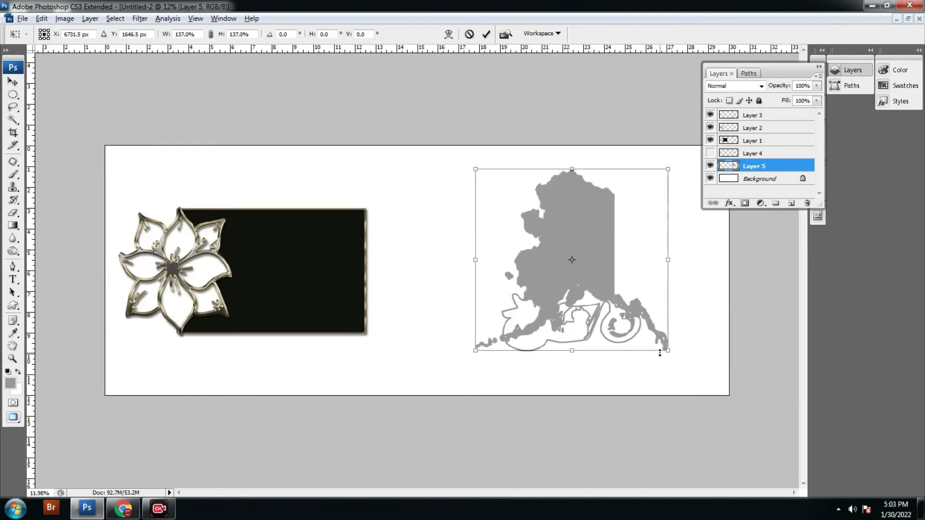
mouse_move(661, 272)
mouse_down()
mouse_move(668, 225)
mouse_move(684, 208)
mouse_up()
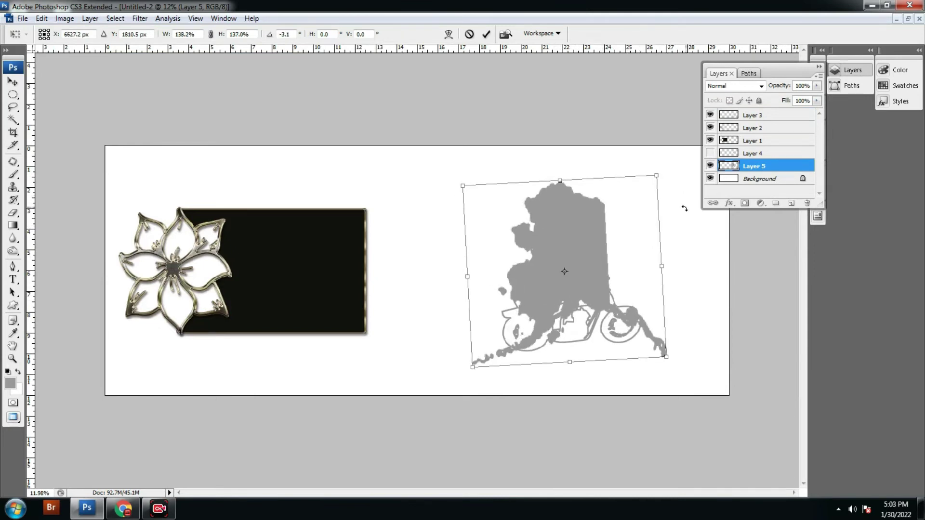
key(Return)
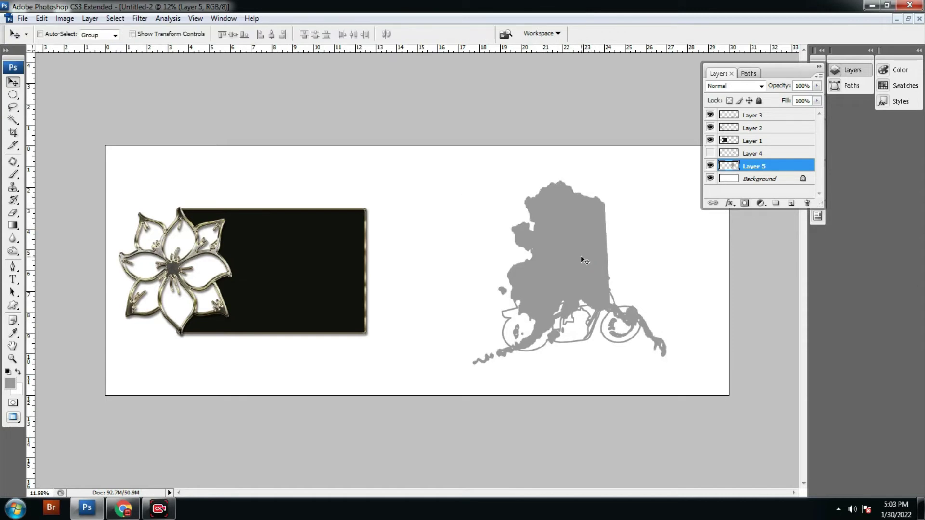
Step: Set the foreground colour to yellow and fill the Alaska silhouette with it
click(11, 383)
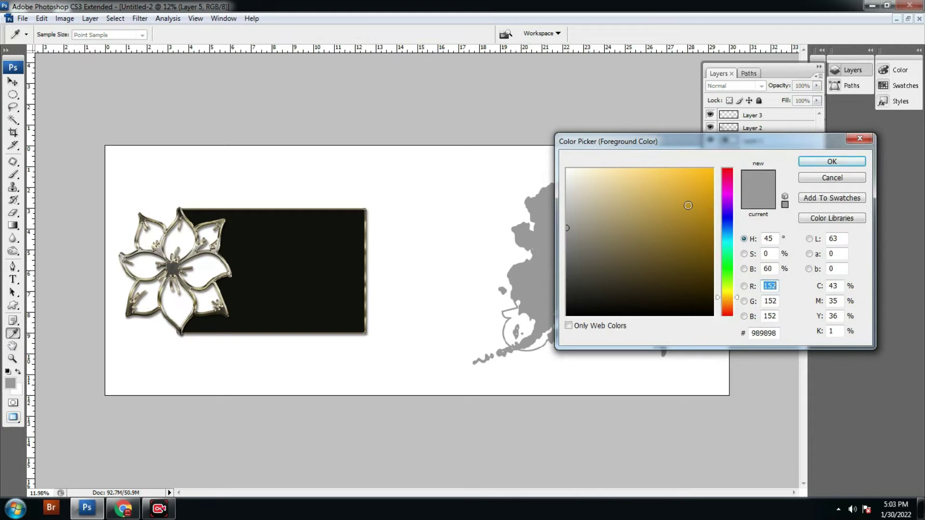
click(687, 205)
click(832, 161)
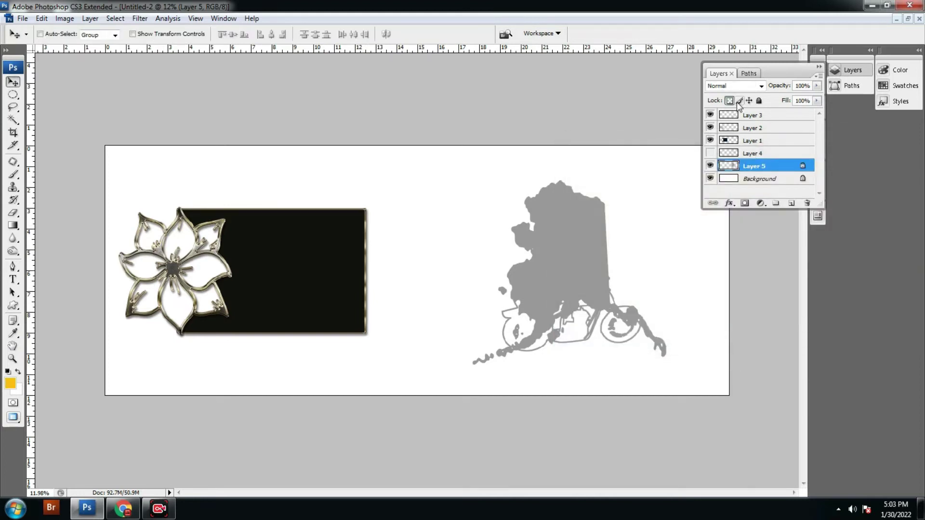
key(alt+BackSpace)
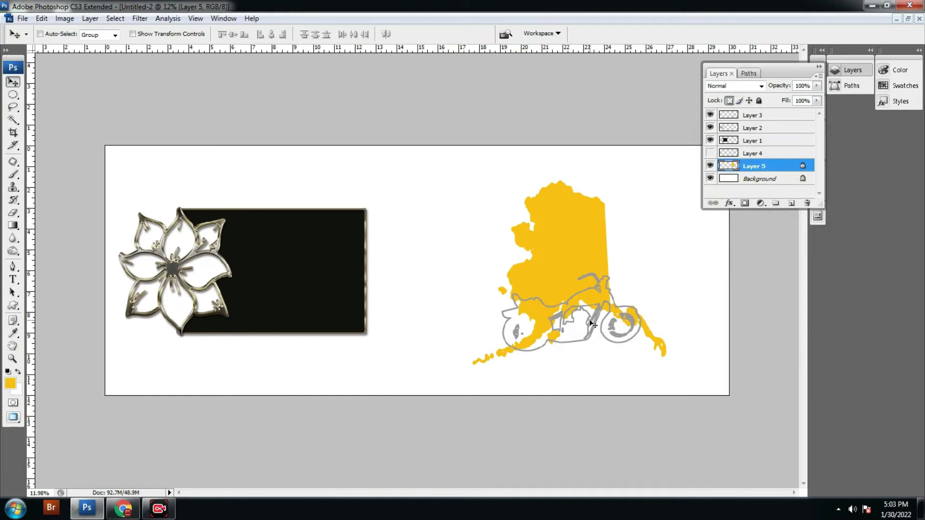
Step: Fill the motorcycle outline on Layer 3 with black
right_click(594, 317)
click(611, 323)
right_click(597, 314)
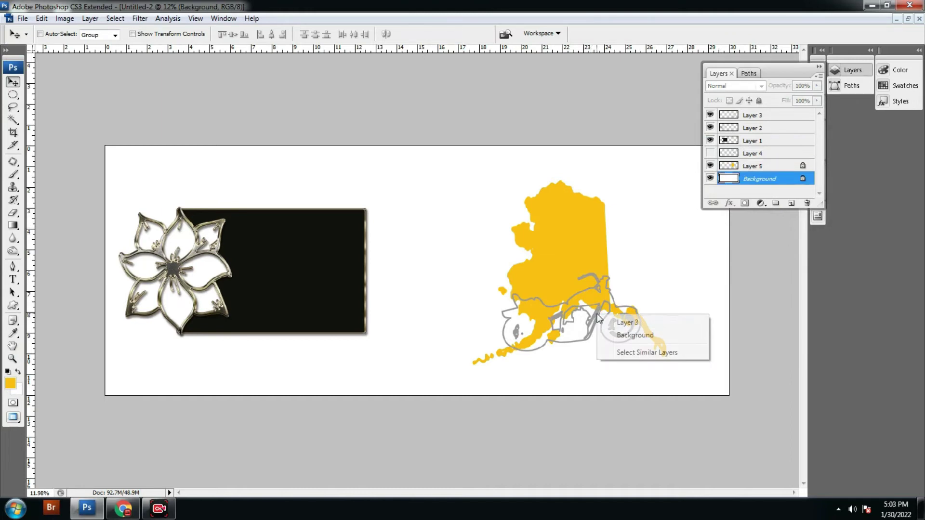
click(612, 323)
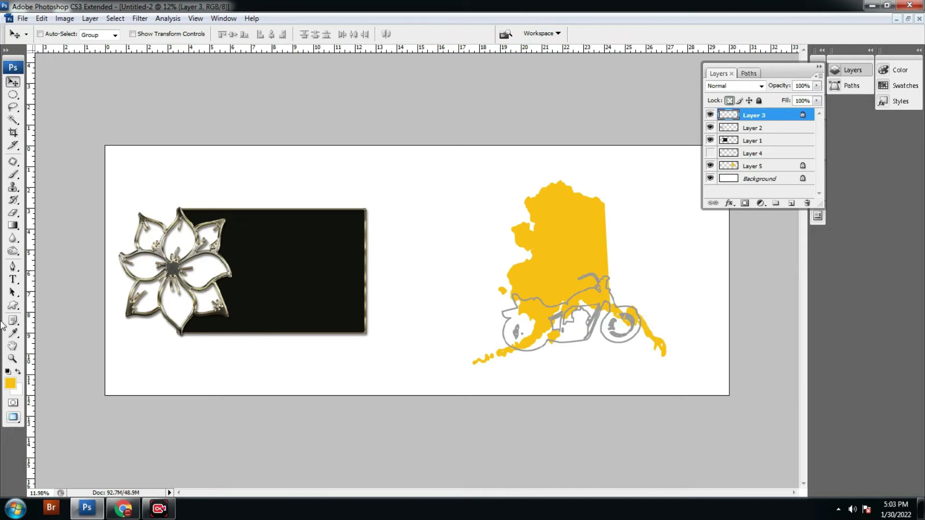
key(alt+BackSpace)
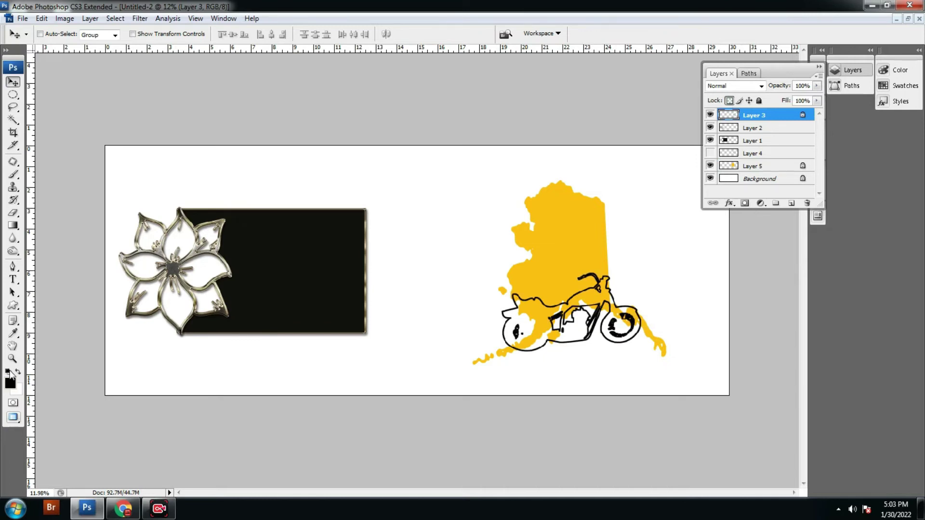
Step: Select both the Alaska and motorcycle layers and shift them slightly left together
right_click(568, 256)
click(590, 261)
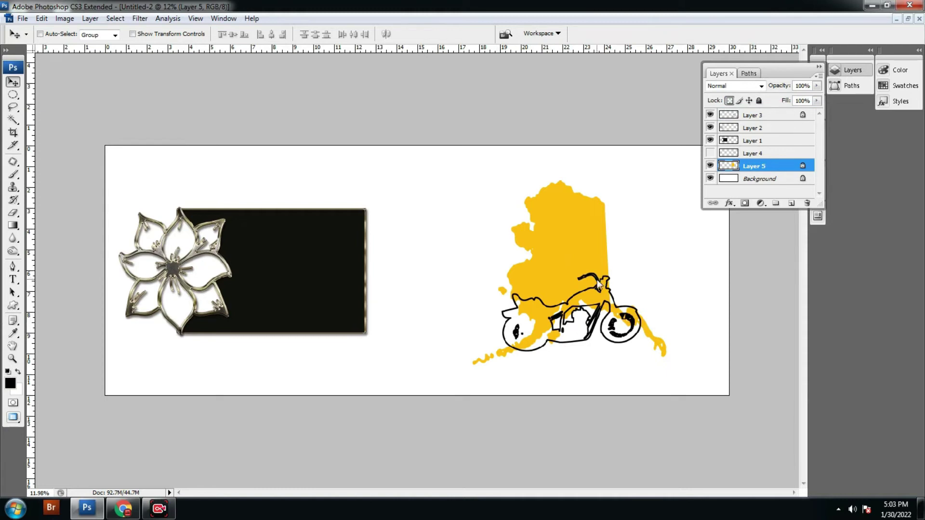
right_click(597, 284)
shift+click(607, 287)
drag(601, 291, 596, 290)
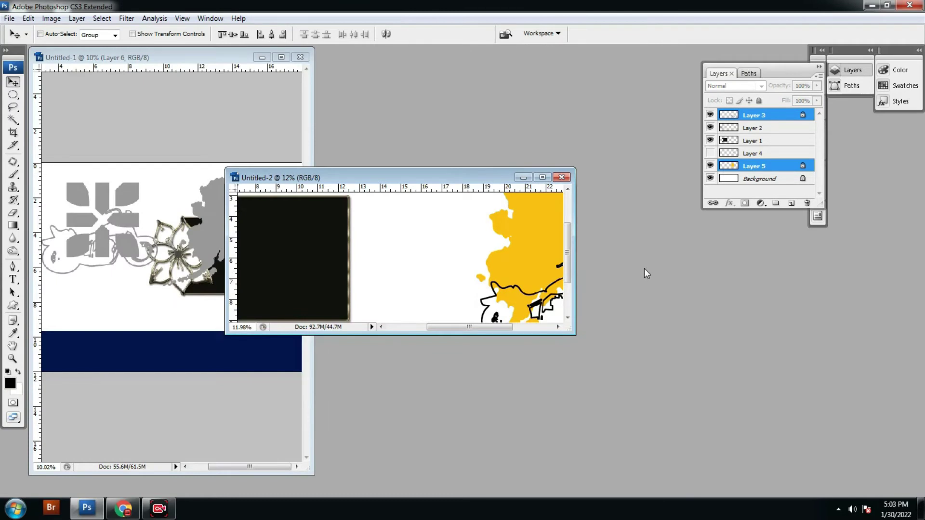
Step: Browse up to the Shadow work folder and open DSC_1948 F copy copy.psd
double_click(644, 270)
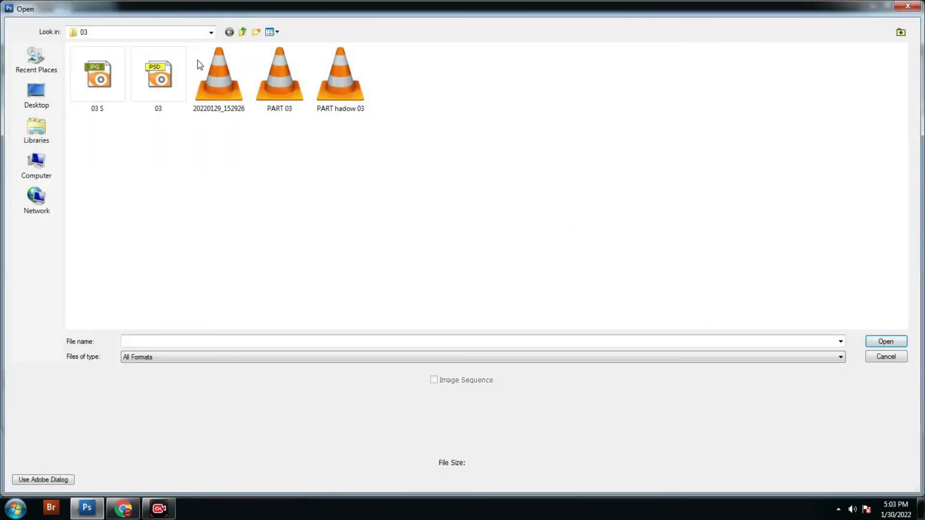
click(100, 92)
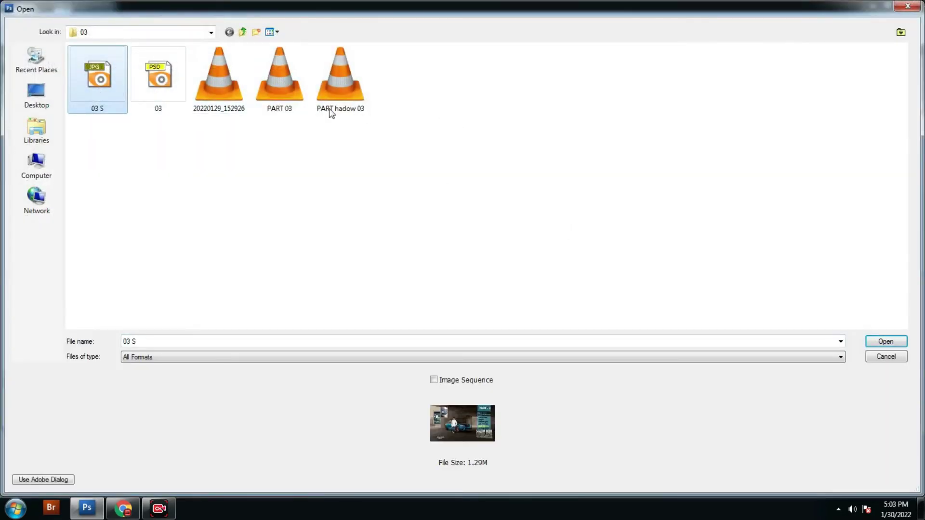
key(BackSpace)
click(334, 83)
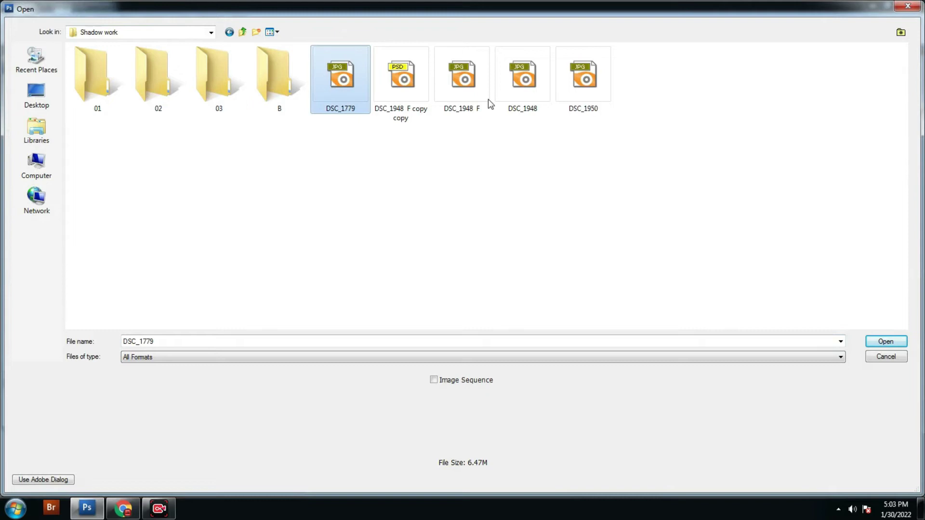
click(540, 95)
click(417, 92)
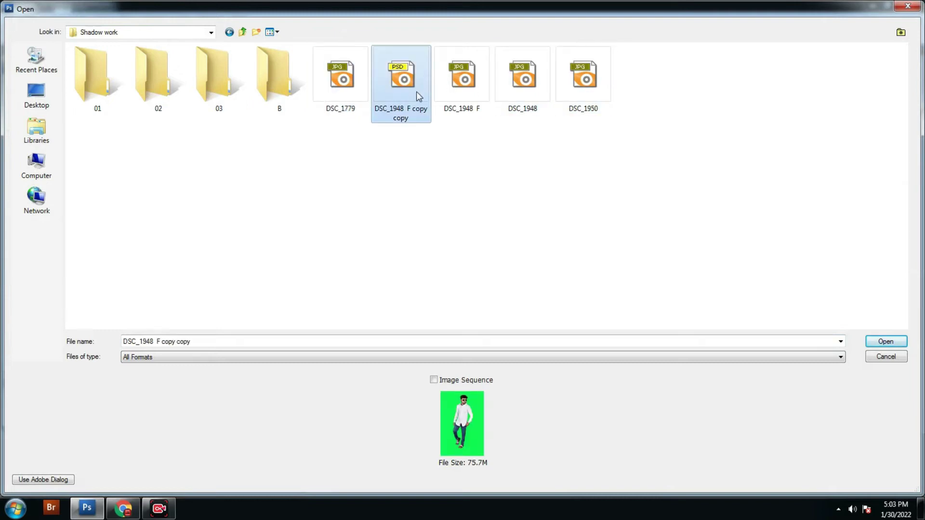
double_click(417, 92)
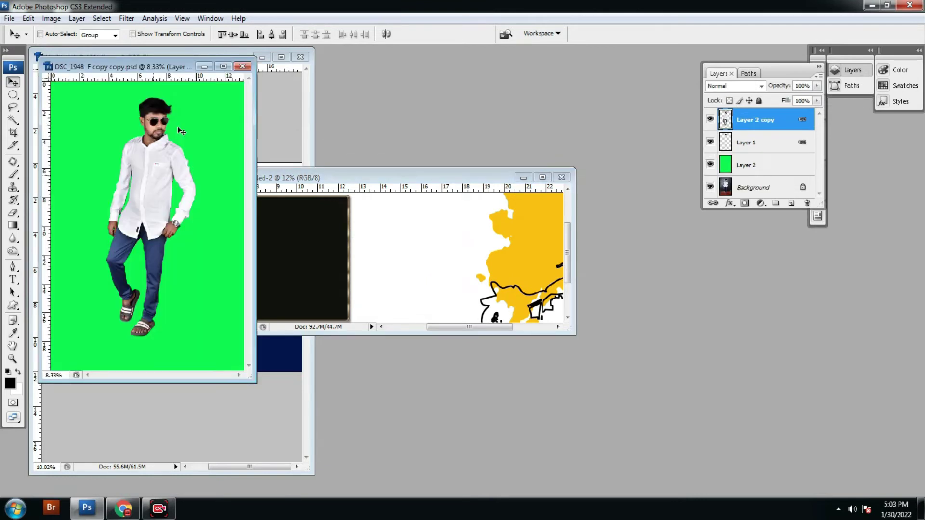
Step: Bring the man cutout into the poster and shrink him to 35.2%
mouse_move(179, 129)
mouse_down()
mouse_move(411, 271)
mouse_move(533, 288)
mouse_up()
click(542, 177)
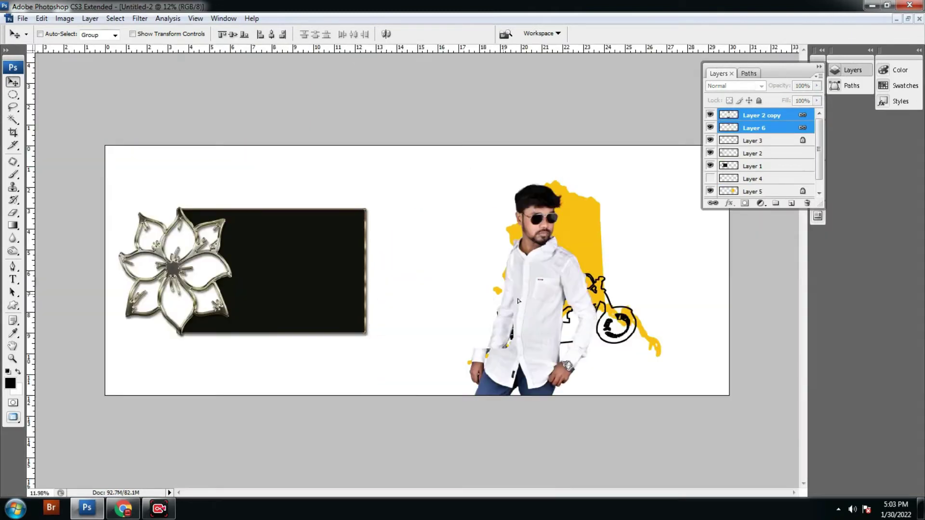
key(ctrl+t)
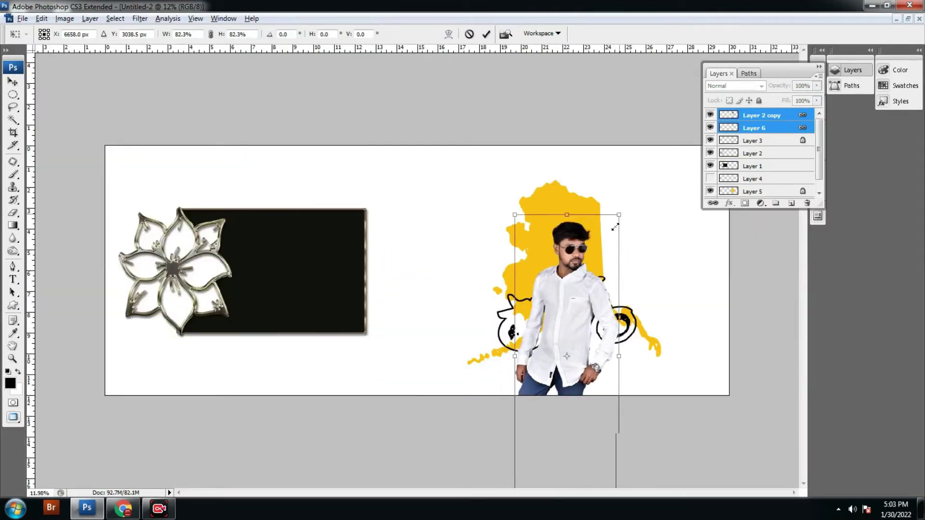
drag(631, 180, 592, 283)
drag(574, 339, 567, 305)
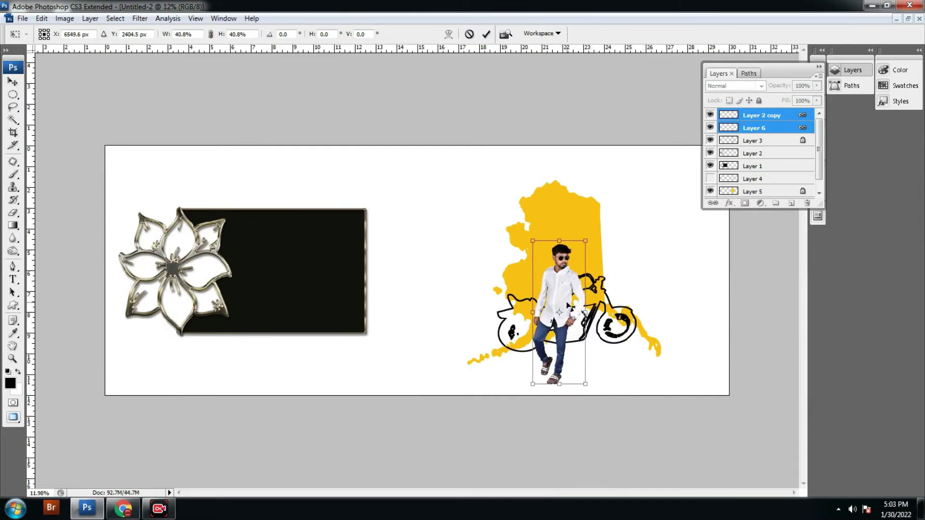
drag(585, 240, 579, 249)
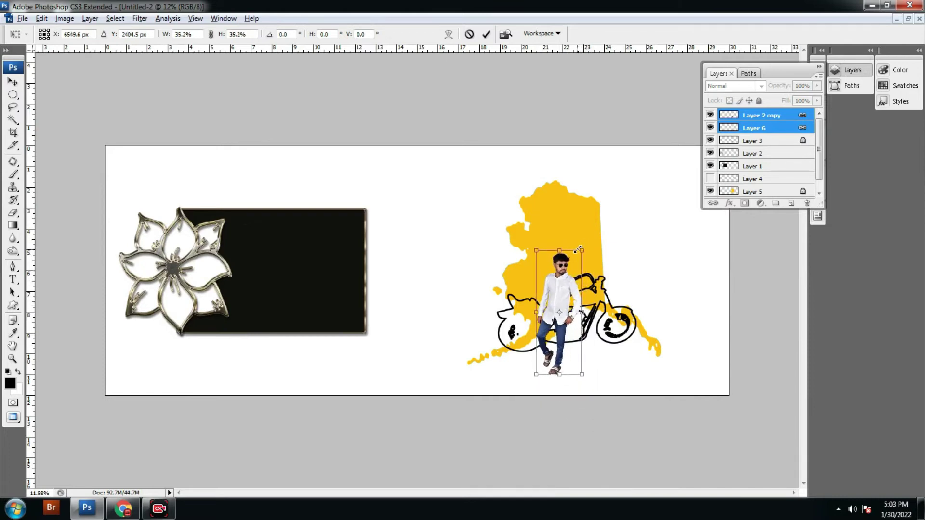
key(Return)
Step: Position the shrunken man up and left in front of the motorcycle
scroll(563, 288, up, 3)
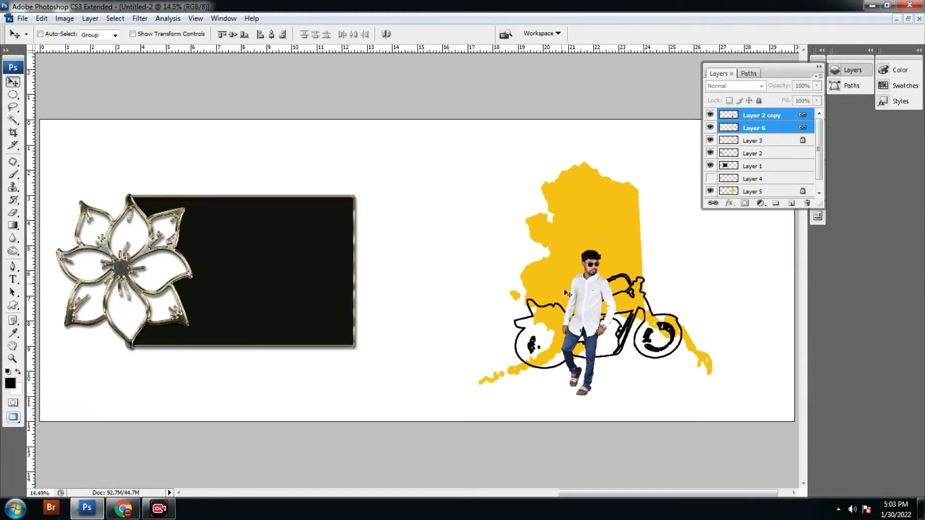
key(f)
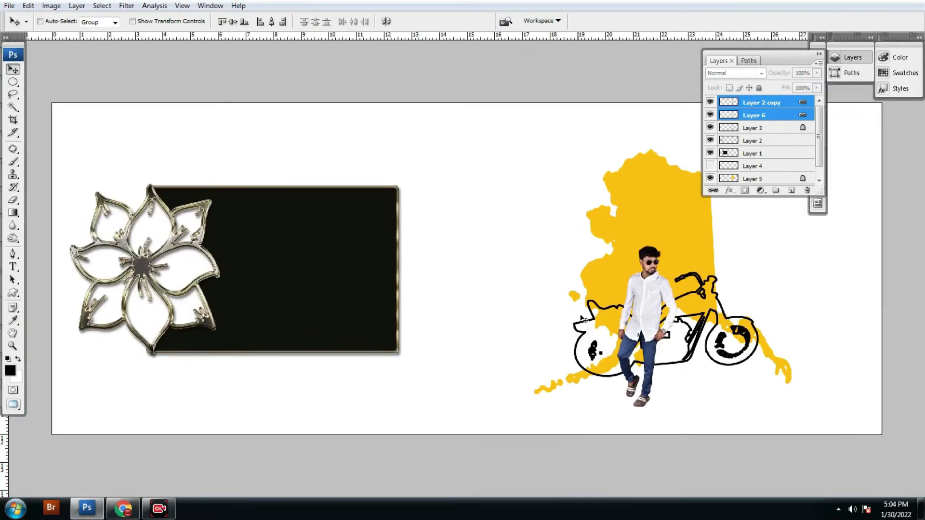
drag(576, 314, 355, 262)
drag(419, 302, 414, 296)
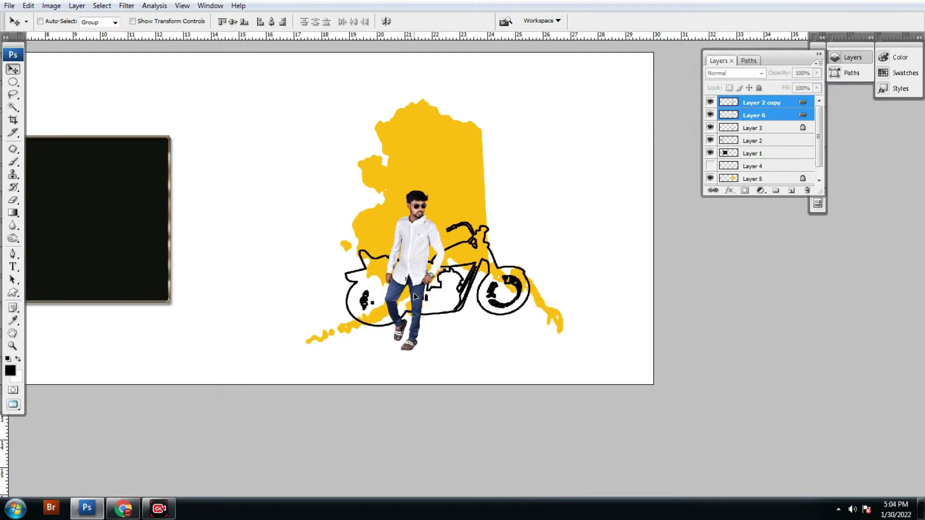
scroll(413, 293, up, 1)
scroll(407, 308, up, 2)
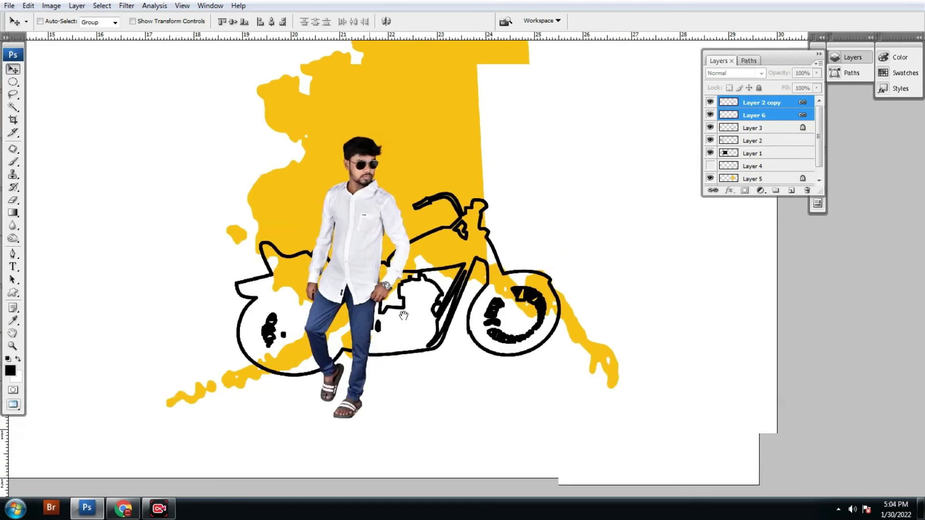
scroll(398, 327, up, 1)
scroll(398, 327, down, 2)
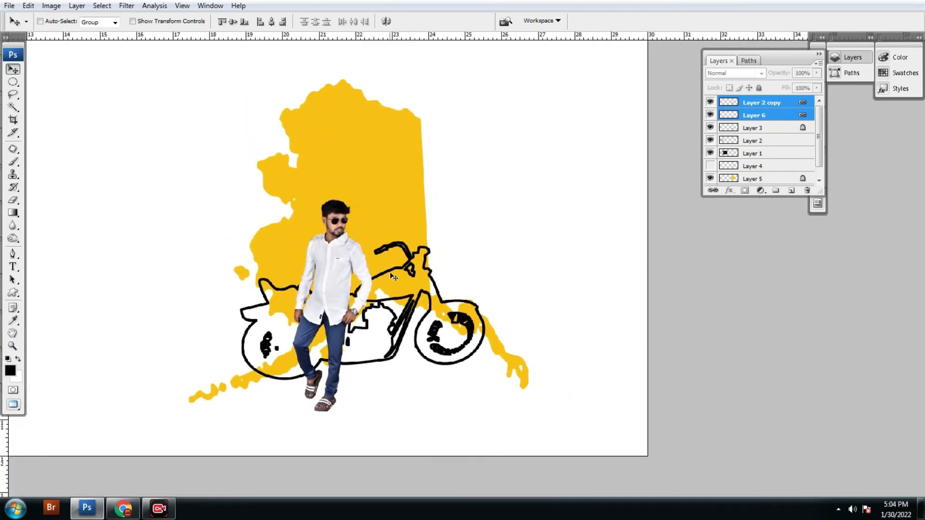
Step: Scale the yellow Alaska and motorcycle layers together to 118.5% and reposition them
right_click(389, 226)
click(404, 231)
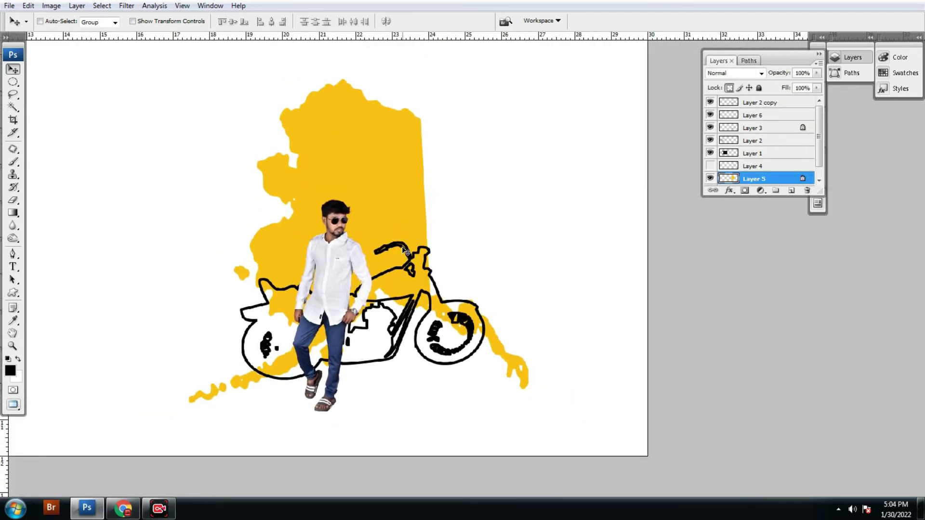
right_click(406, 252)
shift+click(422, 256)
scroll(398, 258, down, 1)
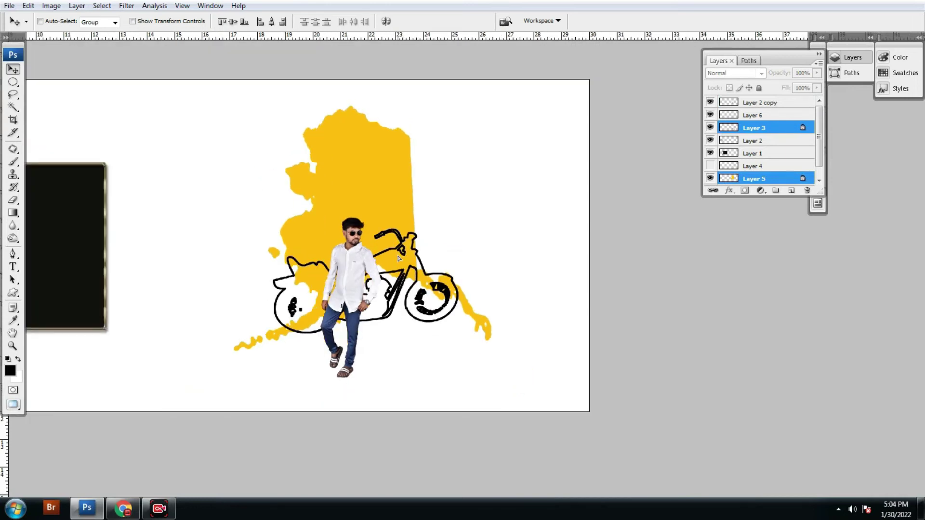
drag(398, 258, 392, 259)
key(ctrl+t)
scroll(466, 343, down, 1)
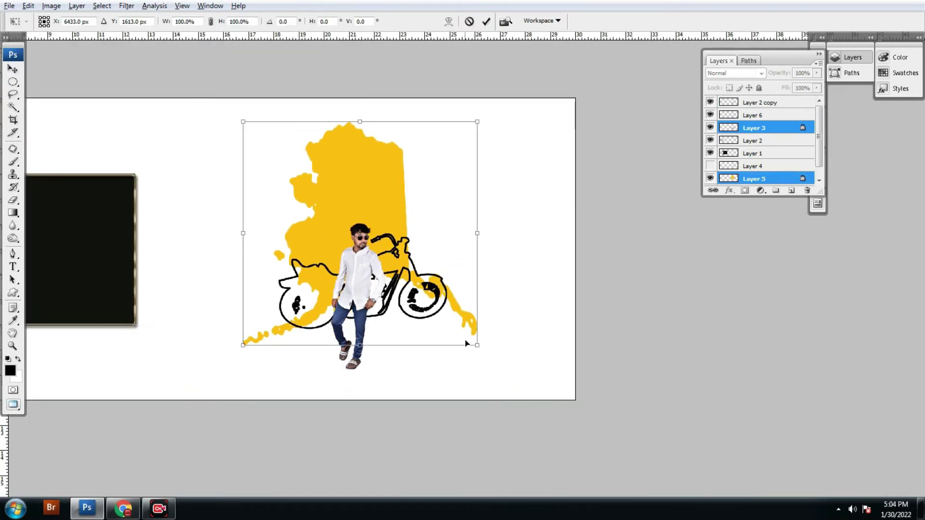
drag(474, 344, 499, 365)
mouse_move(444, 322)
mouse_down()
mouse_move(455, 311)
mouse_move(453, 322)
mouse_up()
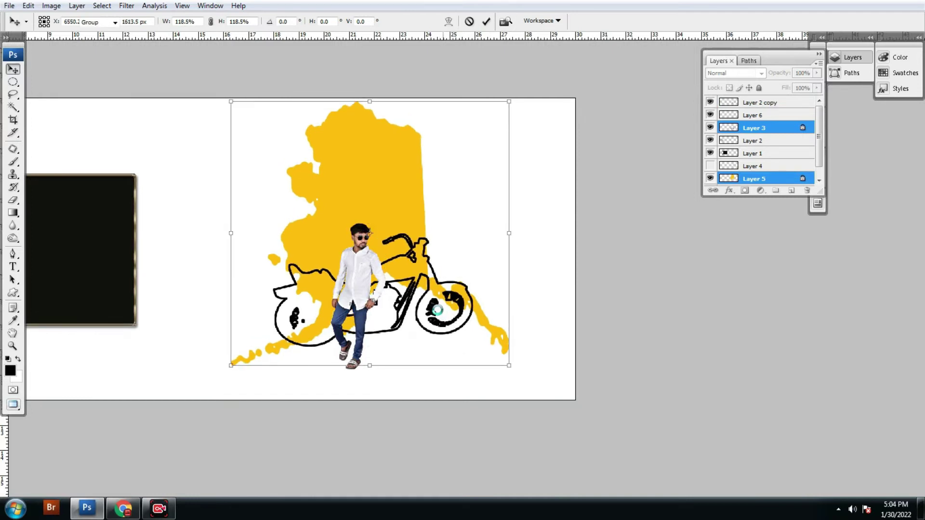
key(Return)
Step: Enlarge the man to about 123% and nudge him up and left
right_click(366, 274)
click(379, 279)
key(ctrl+t)
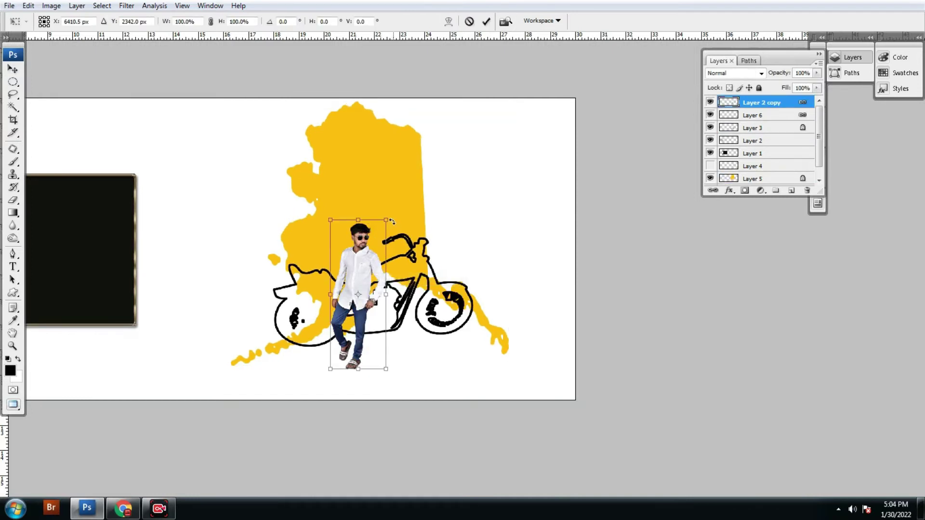
drag(389, 219, 396, 200)
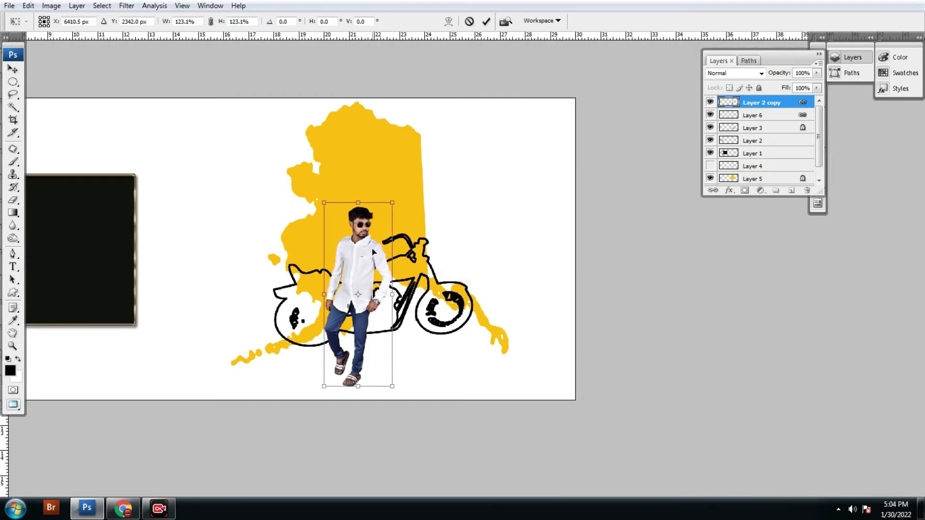
key(Return)
drag(373, 250, 366, 244)
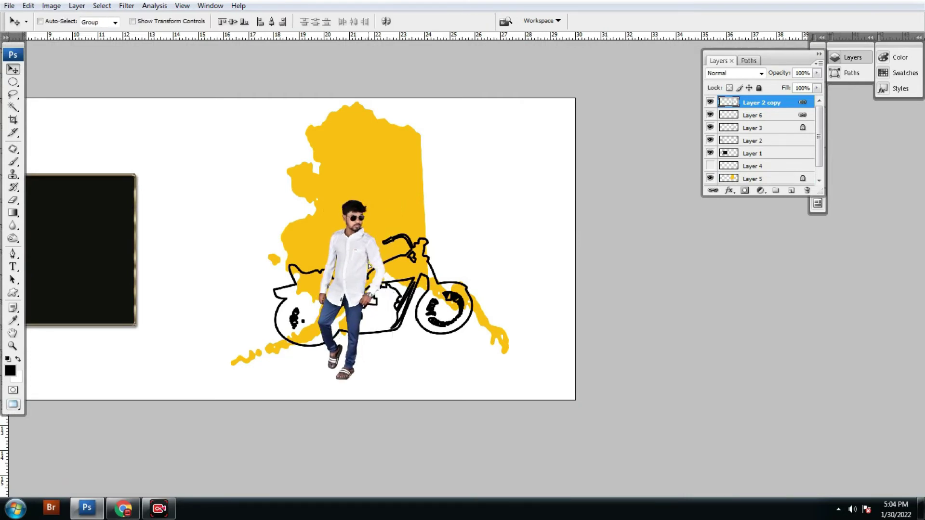
scroll(367, 300, up, 1)
scroll(361, 301, up, 1)
scroll(351, 302, up, 1)
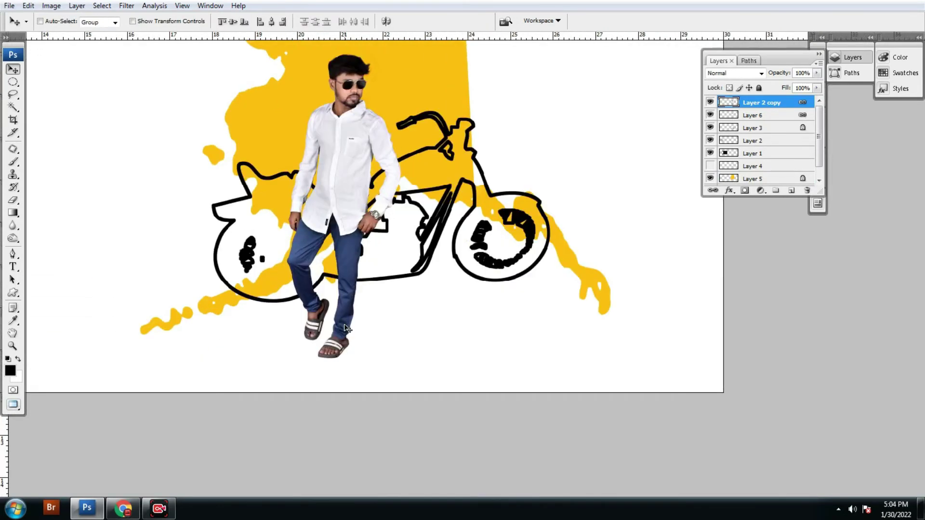
scroll(336, 306, up, 1)
Step: Select the man's feet with an elliptical marquee and copy them to a new layer
drag(337, 306, 334, 210)
scroll(277, 204, up, 1)
key(m)
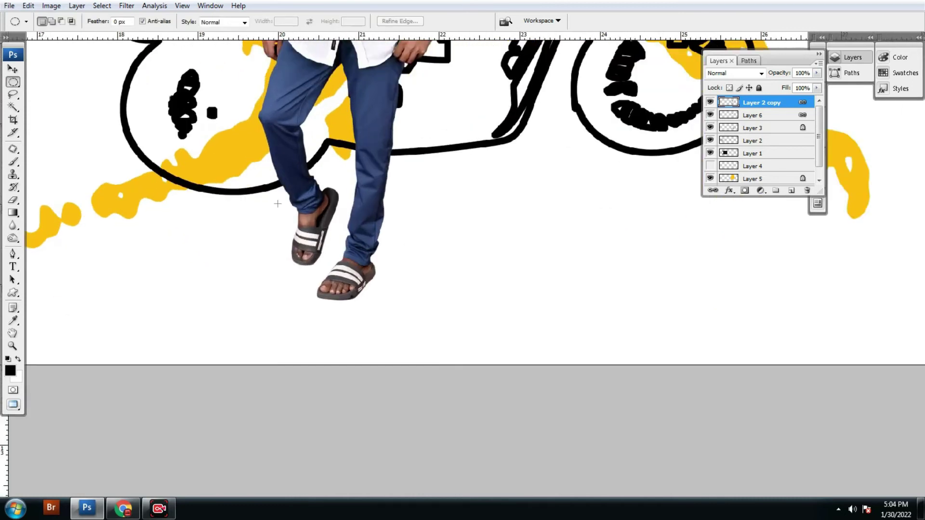
drag(407, 330, 413, 330)
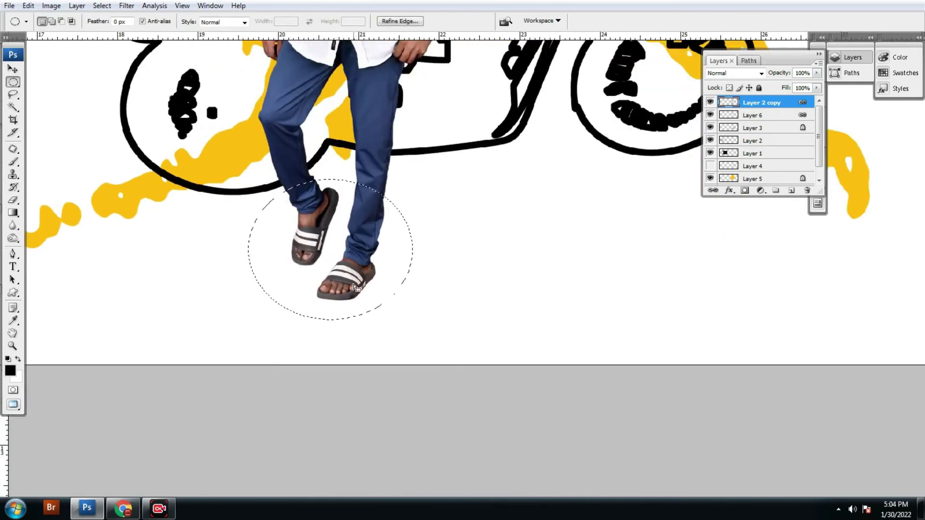
drag(371, 291, 372, 279)
key(ctrl+j)
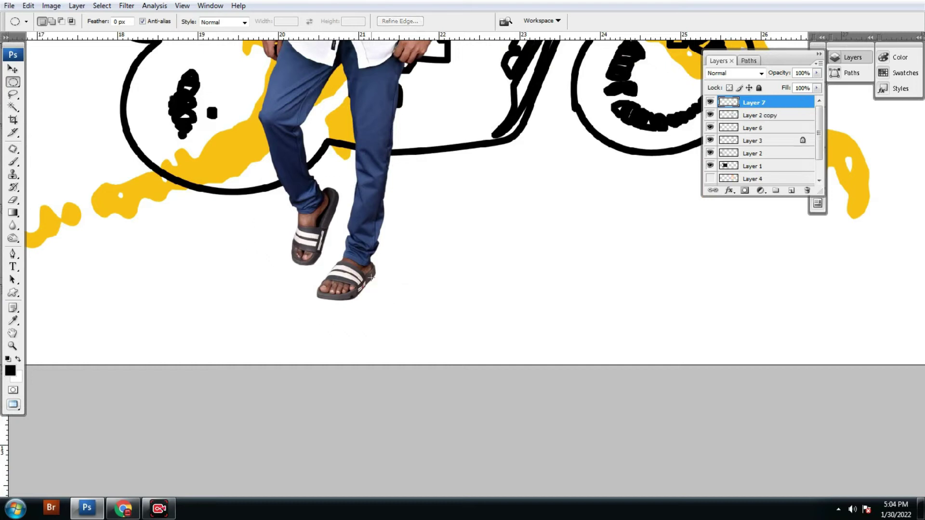
Step: Turn the copied feet black with Levels output white 0 and motion-blur them into a shadow
key(ctrl+l)
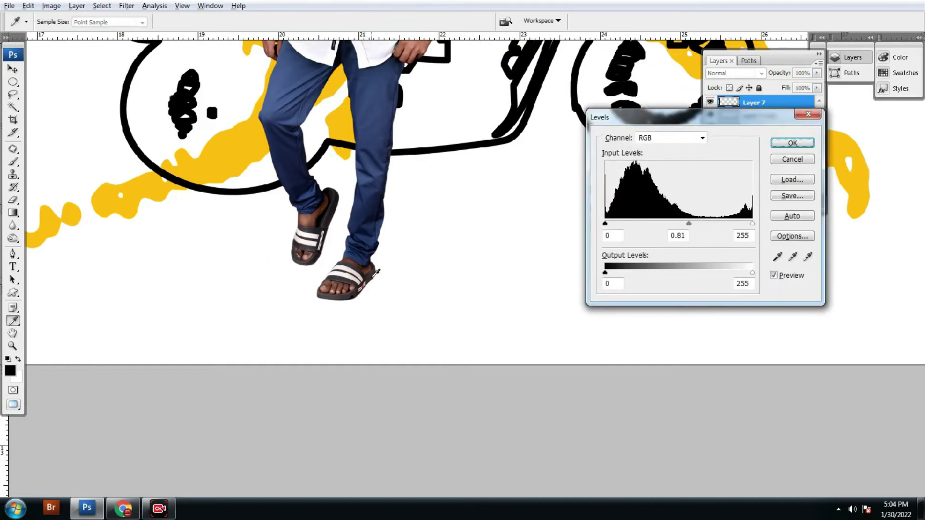
double_click(744, 283)
text(0)
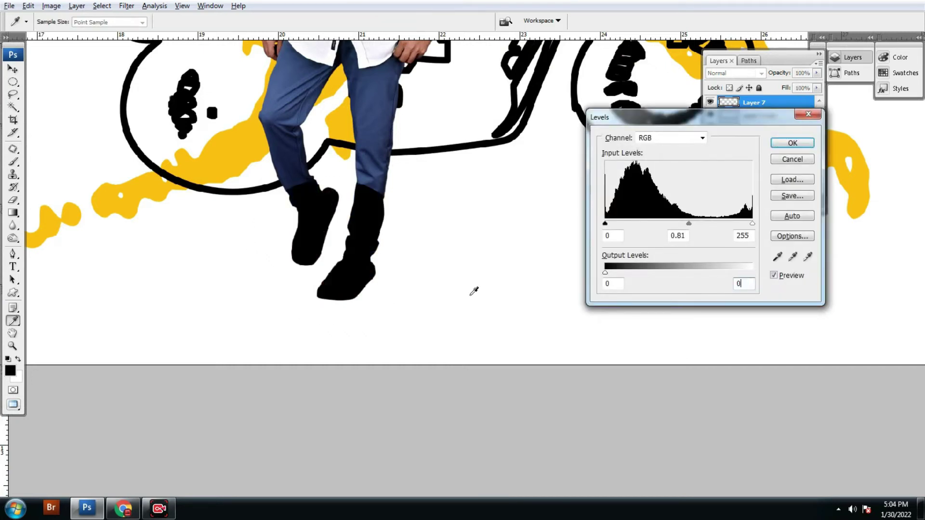
key(Return)
key(m)
key(ctrl+z)
key(v)
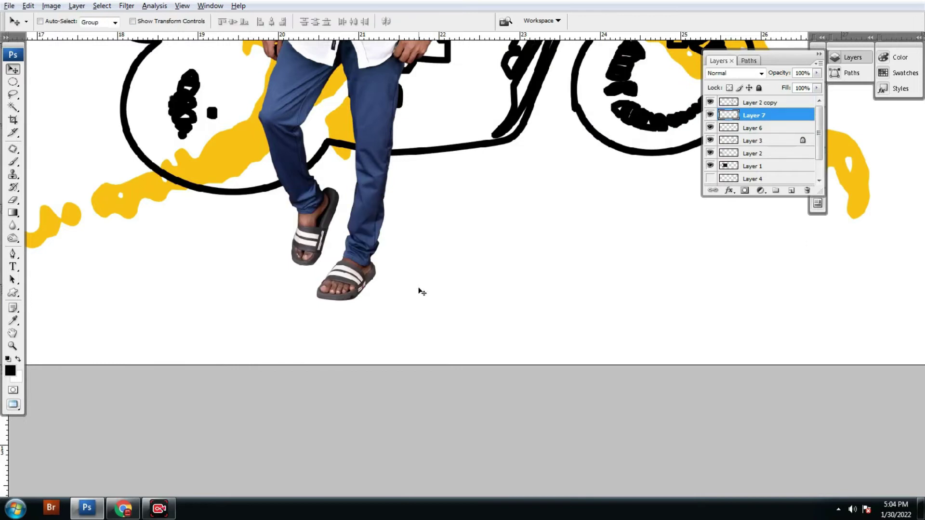
click(125, 6)
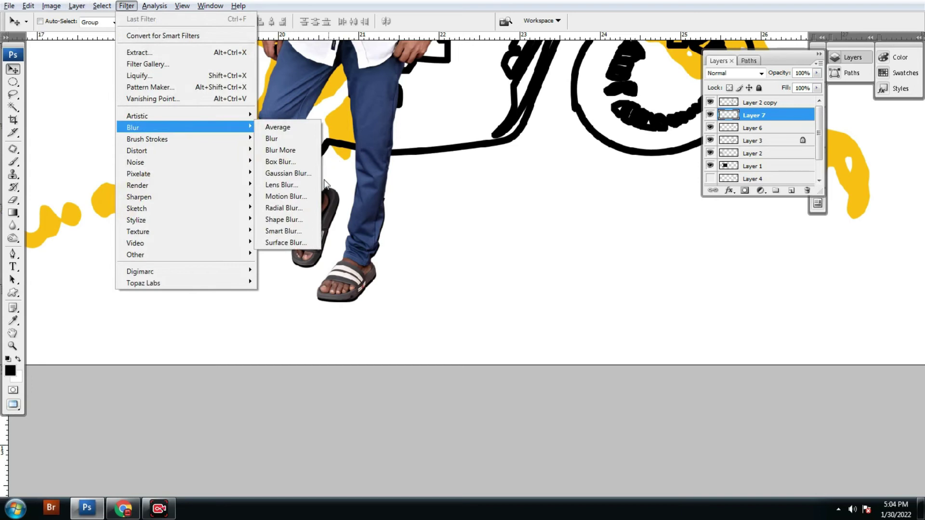
click(286, 197)
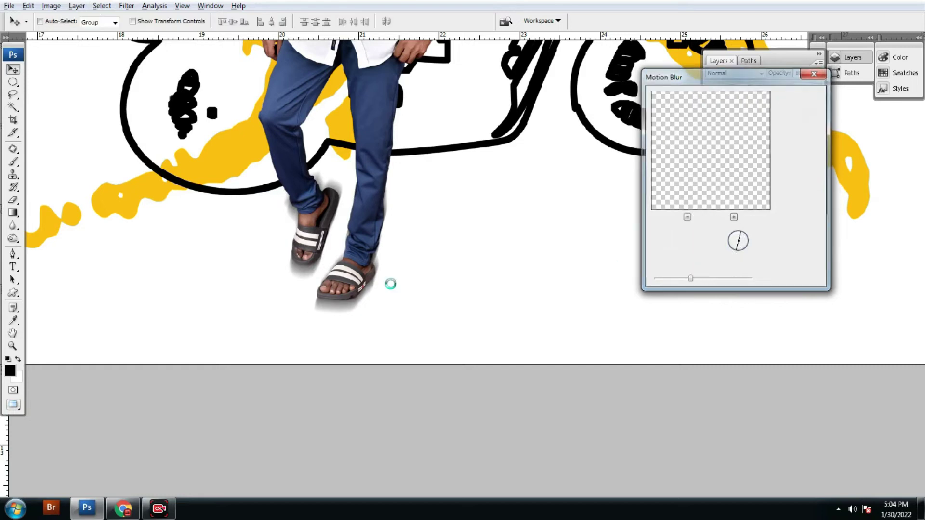
key(Return)
Step: Erase stray shadow beside the trousers on Layer 7 with a 200 px, then 100 px eraser
key(e)
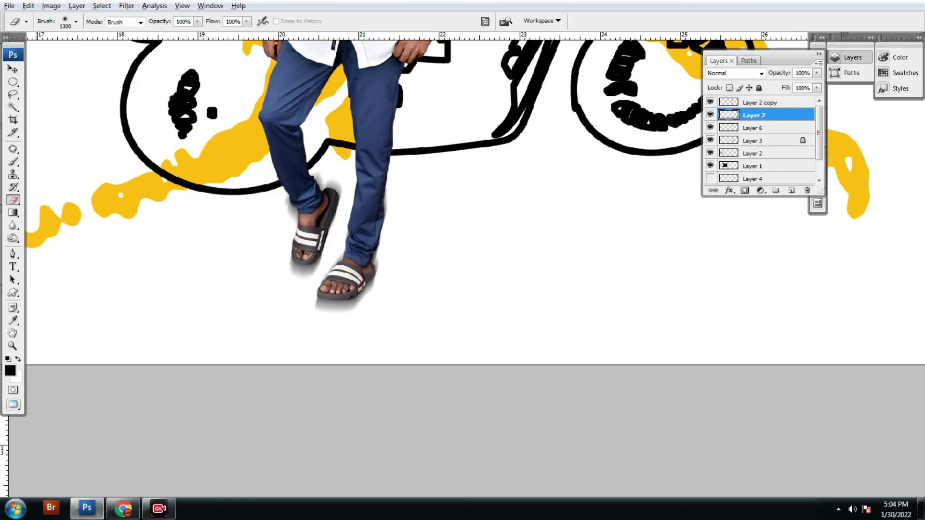
key(bracketleft)
key(bracketleft)
key(bracketleft)
key(bracketleft)
key(bracketleft)
key(bracketleft)
key(bracketleft)
key(bracketleft)
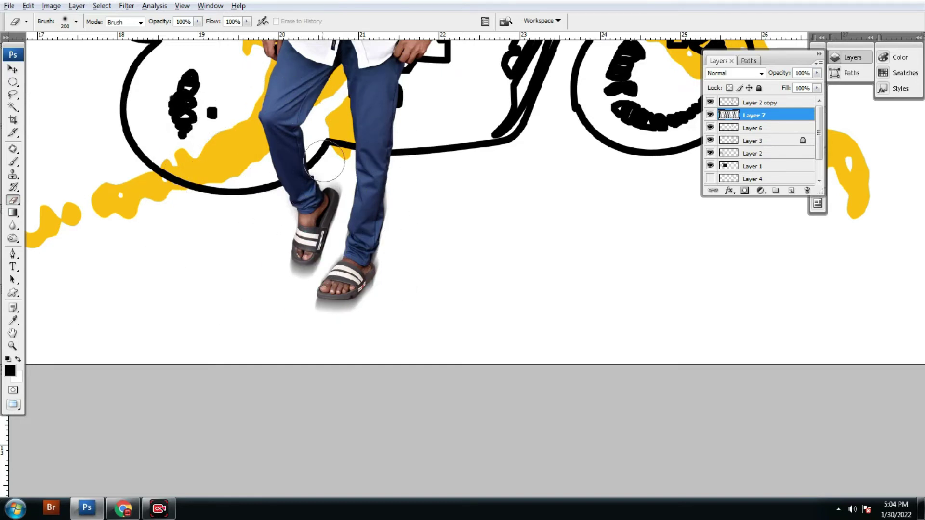
drag(373, 183, 390, 286)
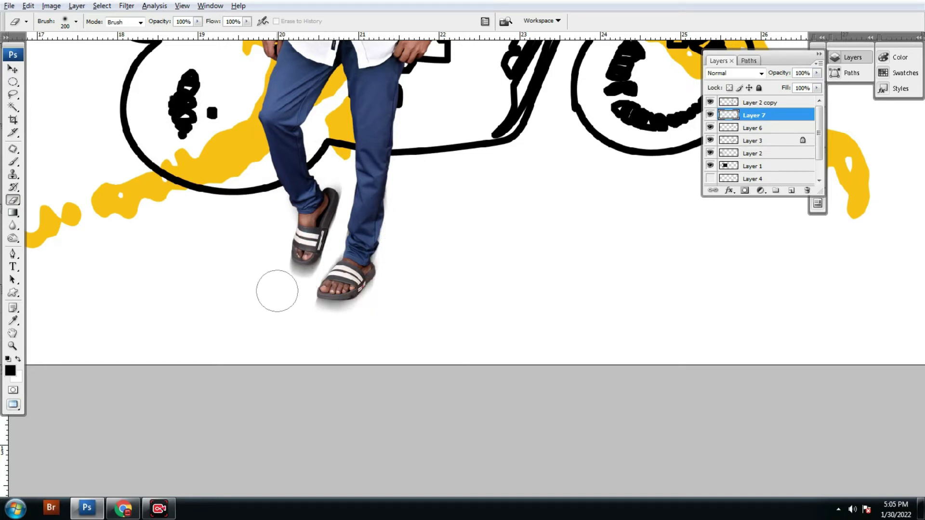
scroll(287, 282, up, 2)
key(bracketleft)
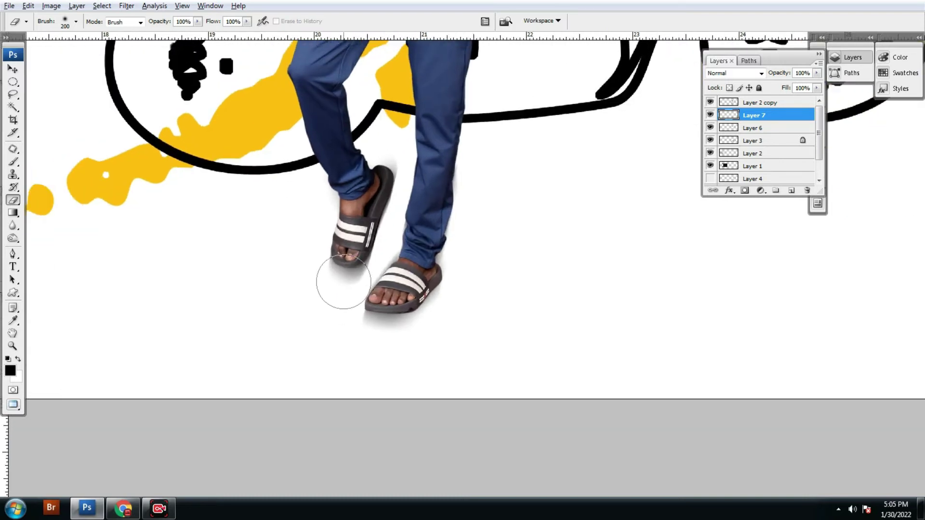
key(bracketleft)
key(bracketleft)
key(bracketleft)
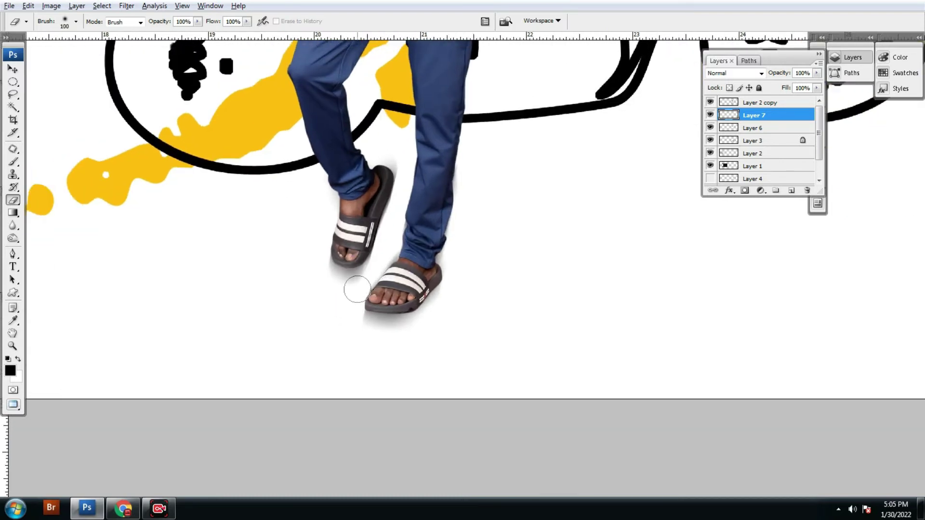
scroll(343, 252, down, 1)
key(v)
scroll(394, 239, down, 2)
scroll(394, 239, down, 1)
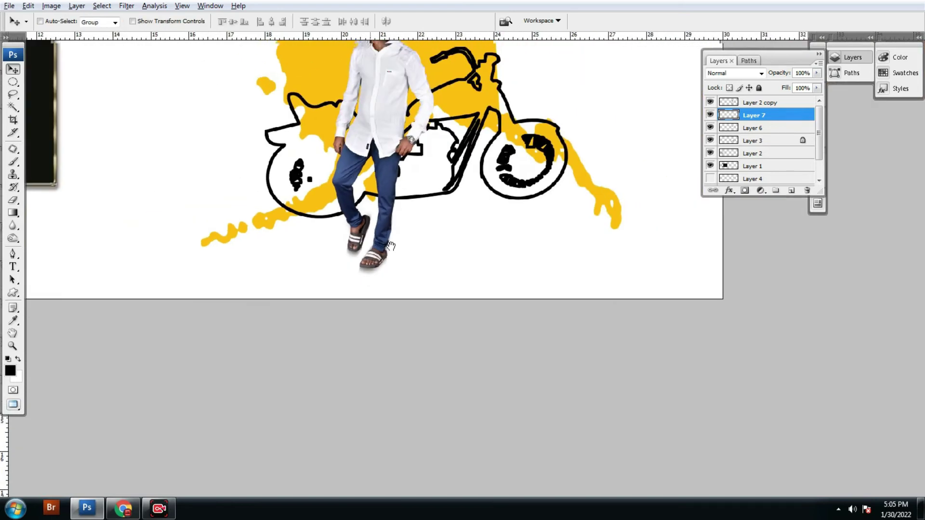
scroll(394, 239, down, 1)
Step: Duplicate Layer 2 copy and unlink it from the other layers
drag(394, 240, 411, 244)
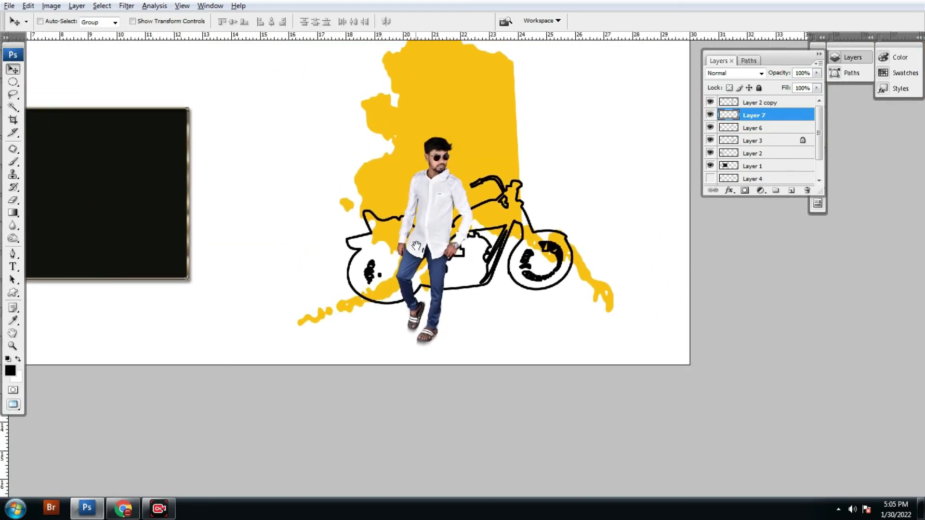
right_click(436, 215)
click(442, 219)
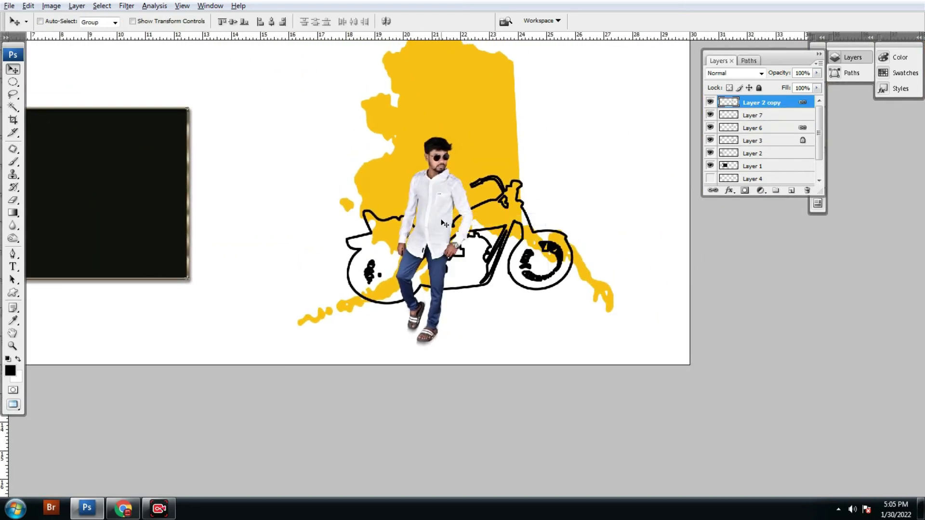
right_click(428, 207)
click(448, 211)
key(ctrl+j)
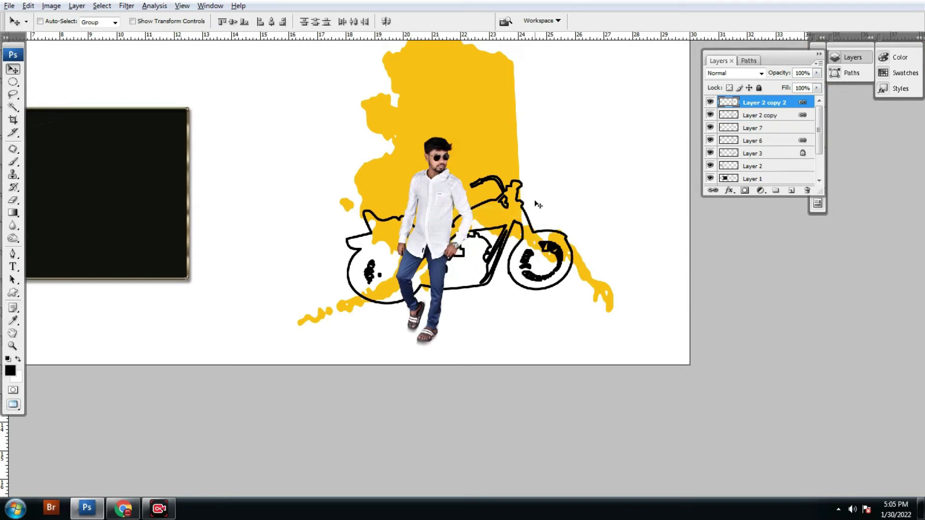
click(748, 118)
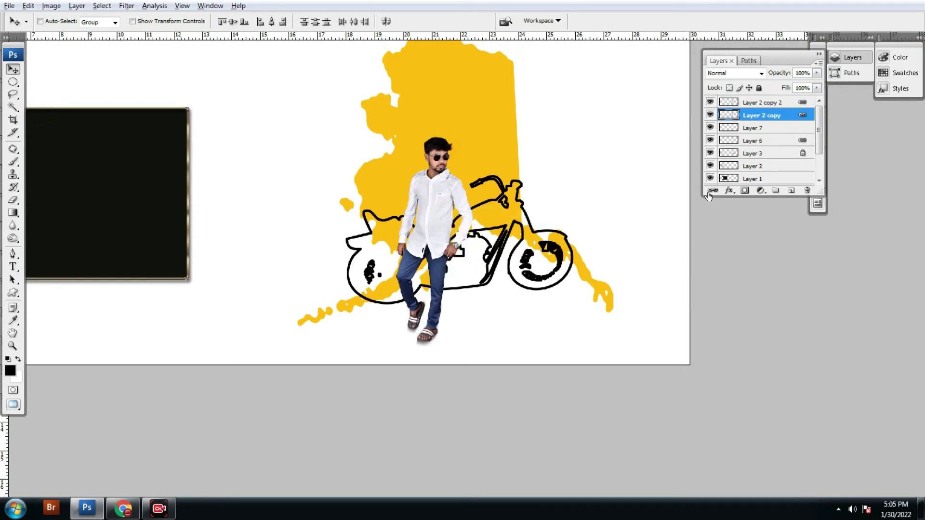
click(713, 192)
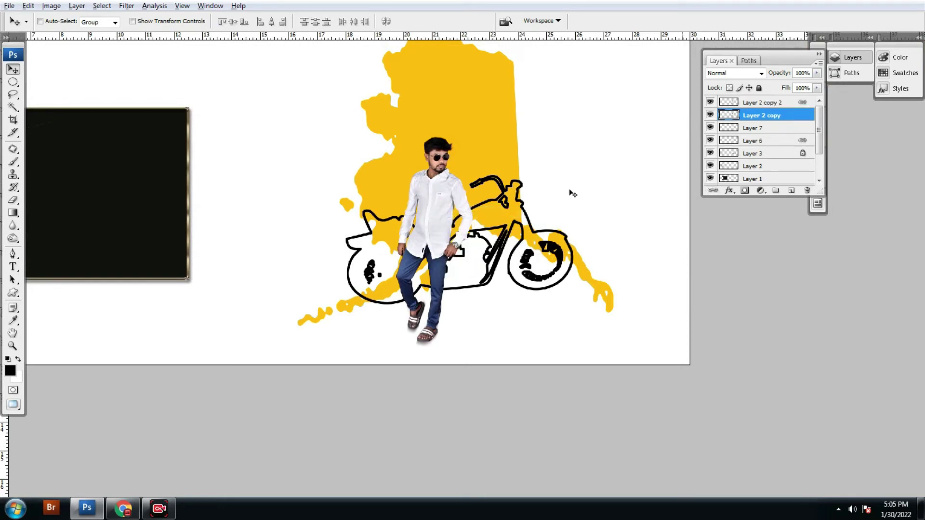
Step: Apply a Motion Blur with angle 20° and distance 624 pixels to the layer
click(126, 5)
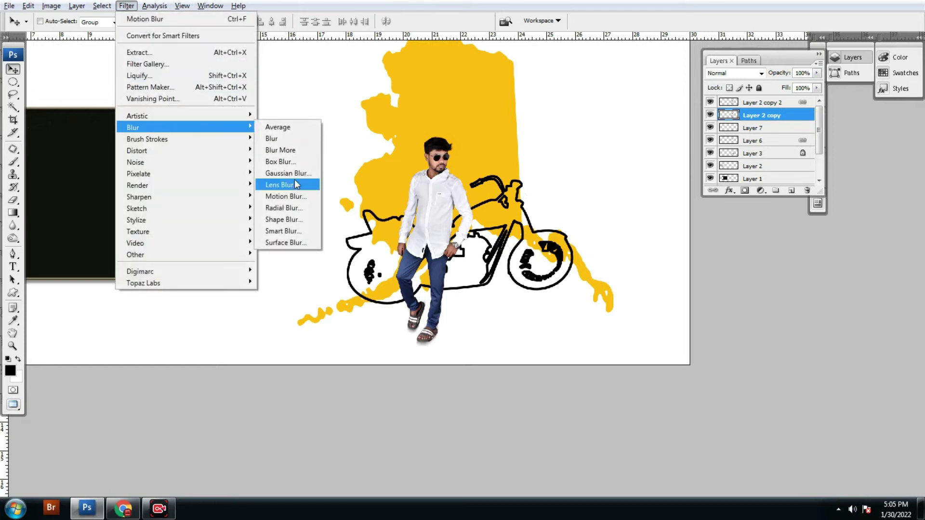
click(287, 196)
click(730, 241)
drag(708, 278, 737, 283)
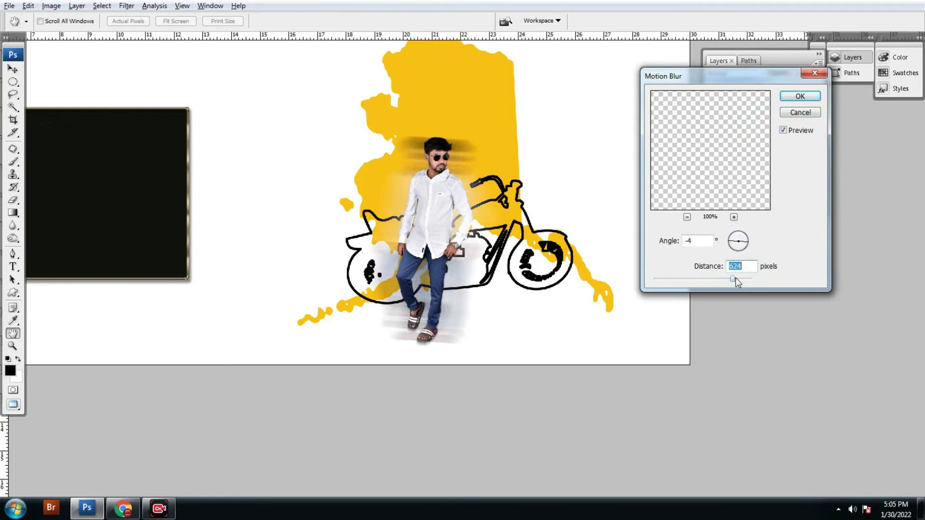
click(745, 242)
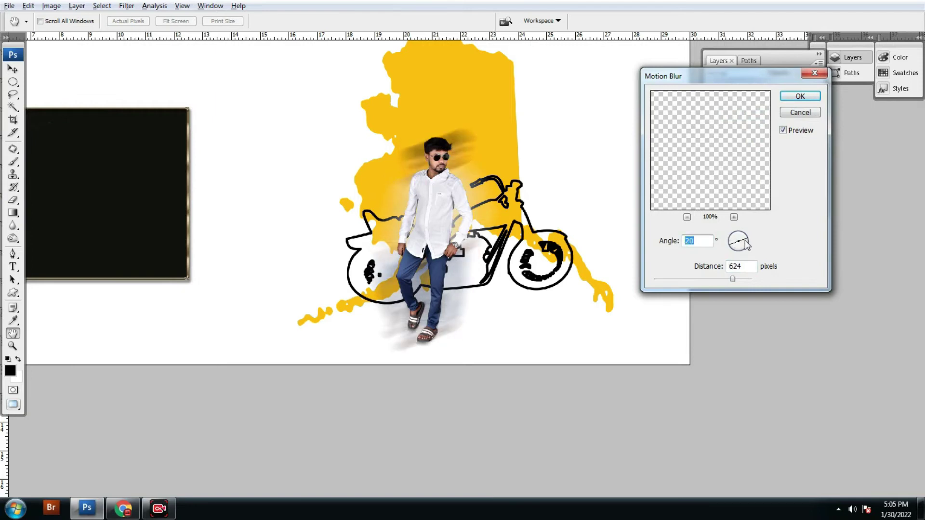
click(800, 96)
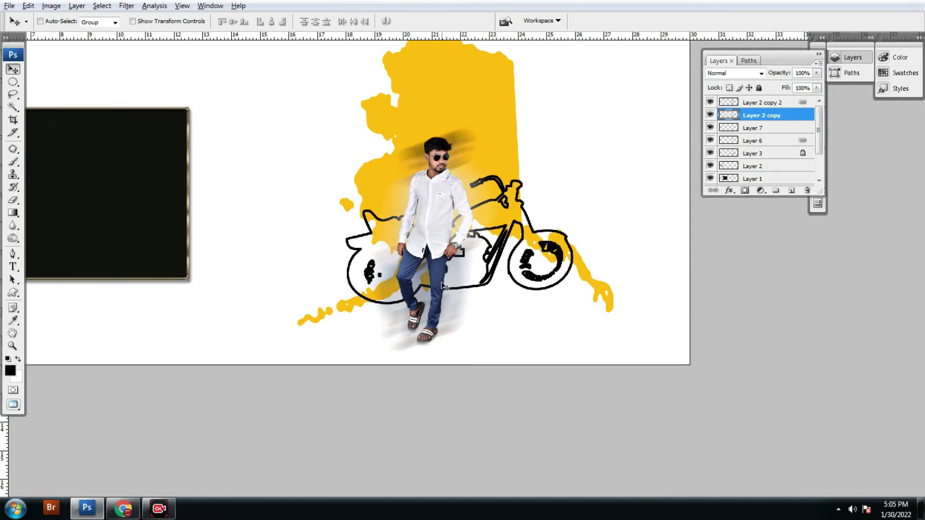
Step: With a 500 px eraser, remove the blurred streak around the feet, left wheel and head
key(e)
alt+scroll(446, 326, up, 1)
alt+scroll(446, 325, up, 1)
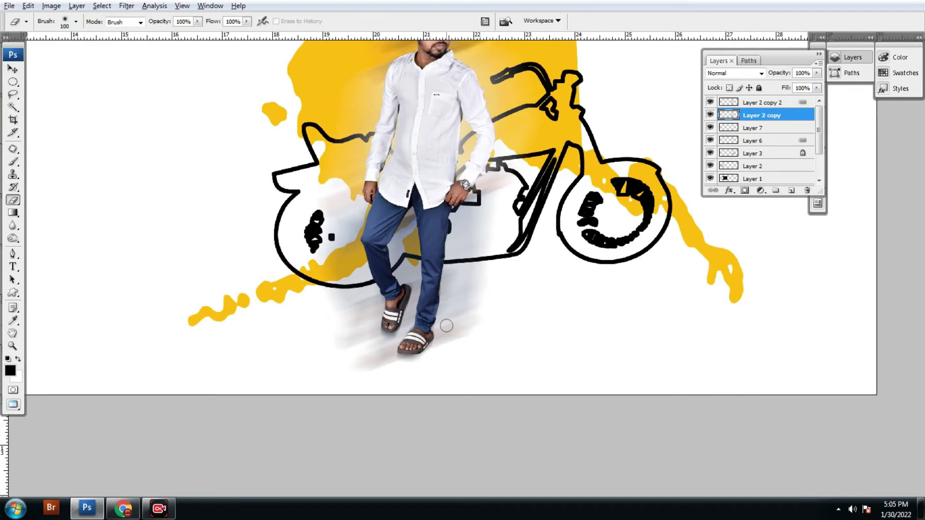
key(bracketright)
key(bracketright)
key(bracketright)
key(bracketright)
key(bracketright)
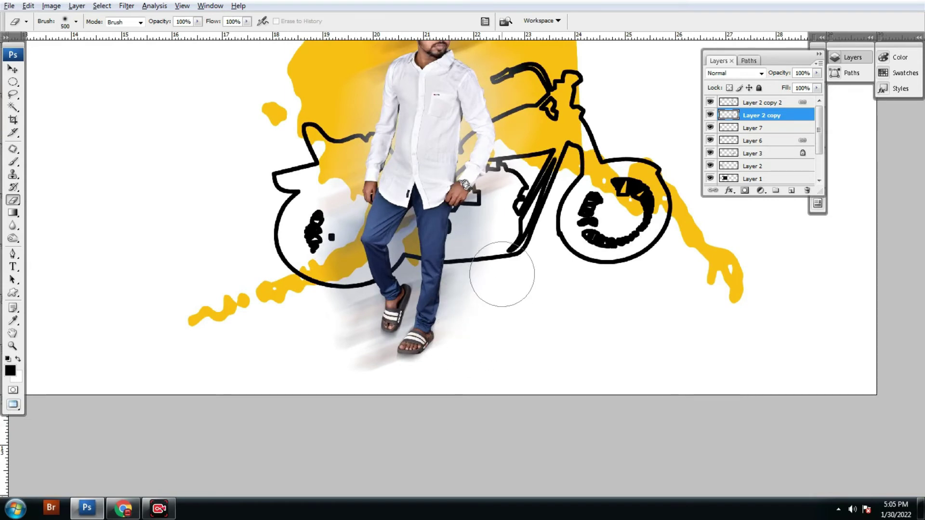
drag(484, 297, 355, 359)
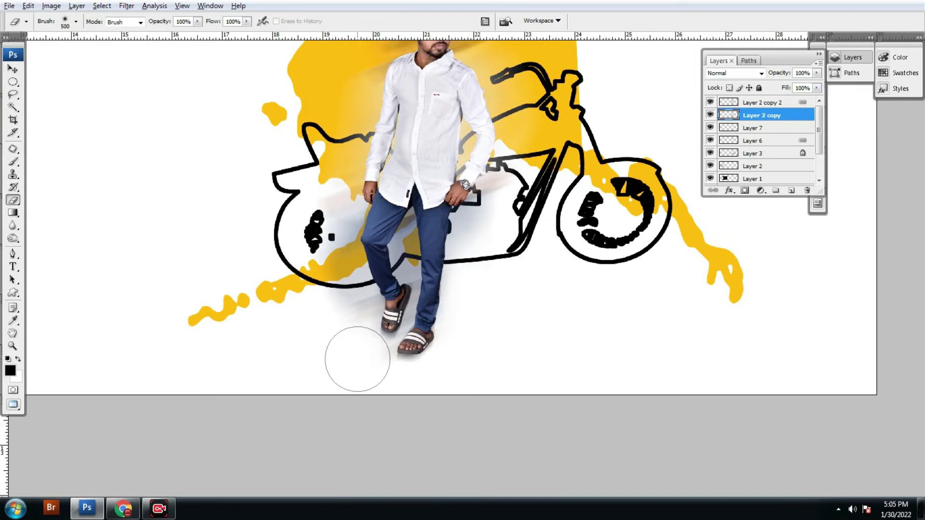
drag(357, 360, 316, 237)
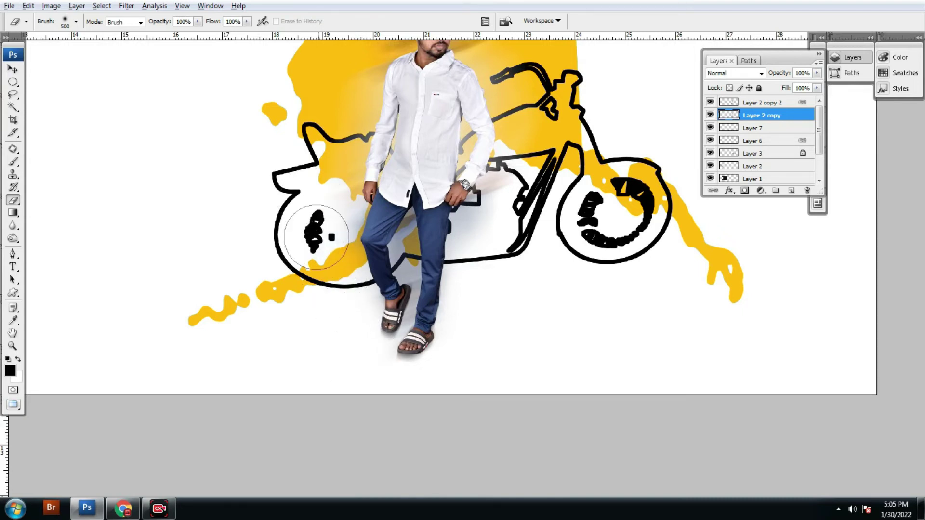
scroll(318, 195, up, 5)
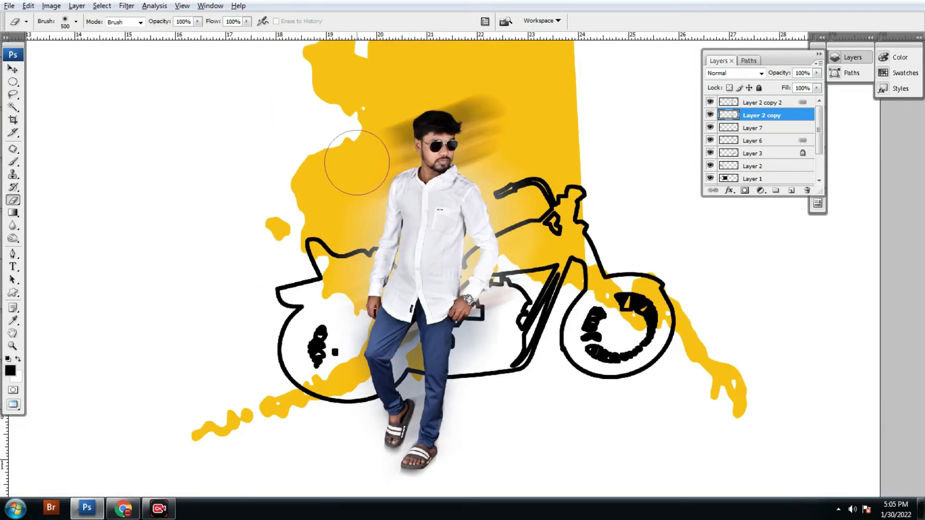
drag(356, 163, 355, 134)
drag(473, 92, 545, 291)
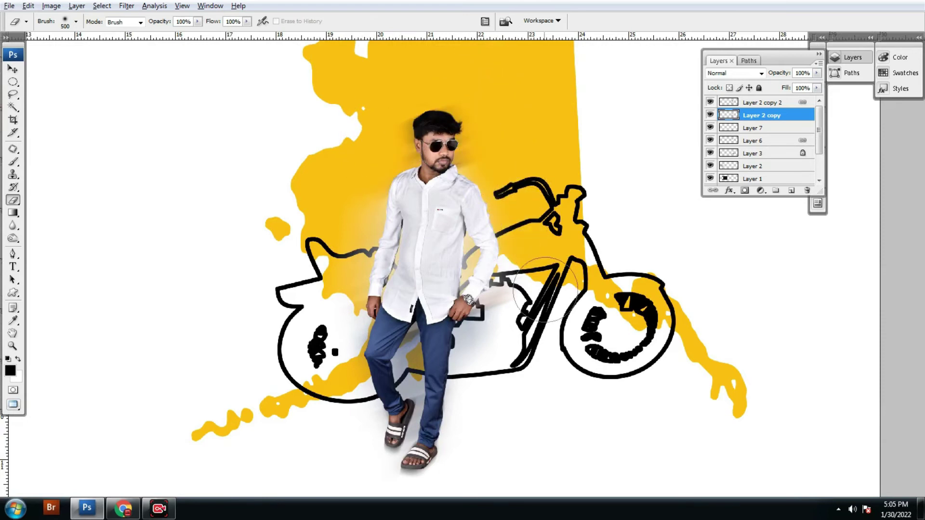
Step: Zoom out to the whole poster, cycle screen modes, and bring the other document forward
key(v)
key(ctrl+minus)
key(ctrl+minus)
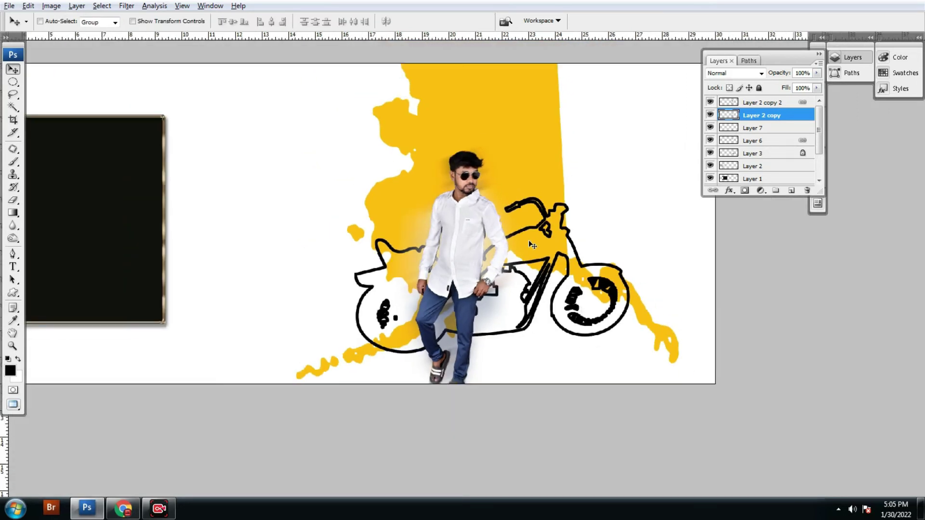
key(ctrl+minus)
key(f)
key(f)
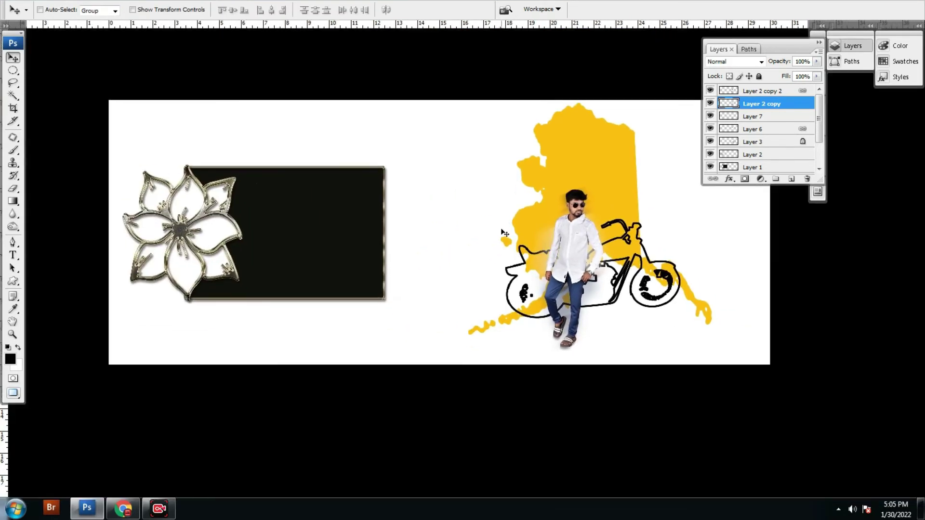
key(f)
key(f)
key(f)
key(f)
click(166, 105)
click(263, 89)
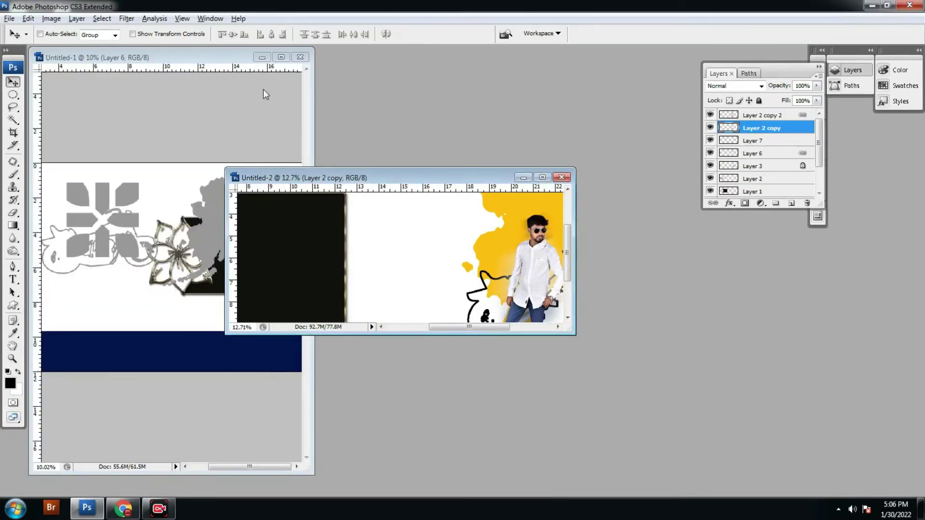
Step: Browse into folder B in the Open dialog and open the 02 PSD file
key(ctrl+o)
click(357, 107)
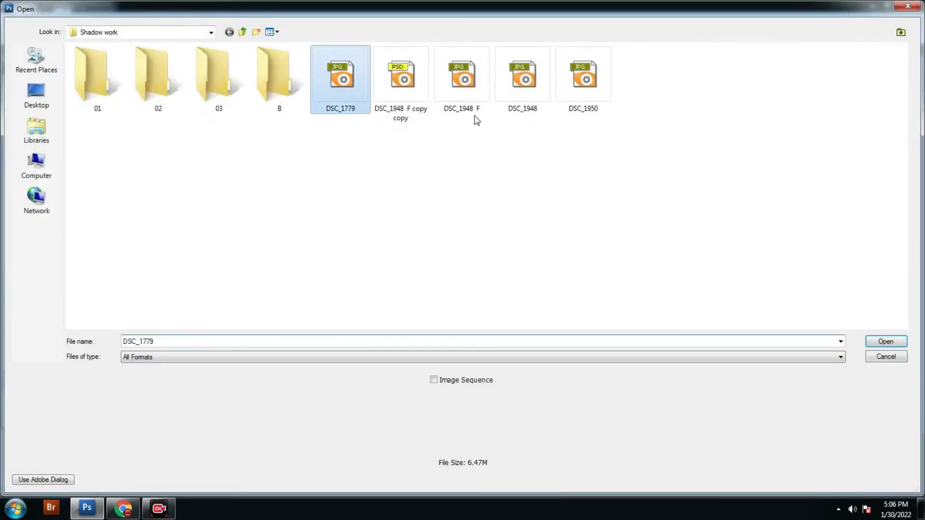
click(534, 97)
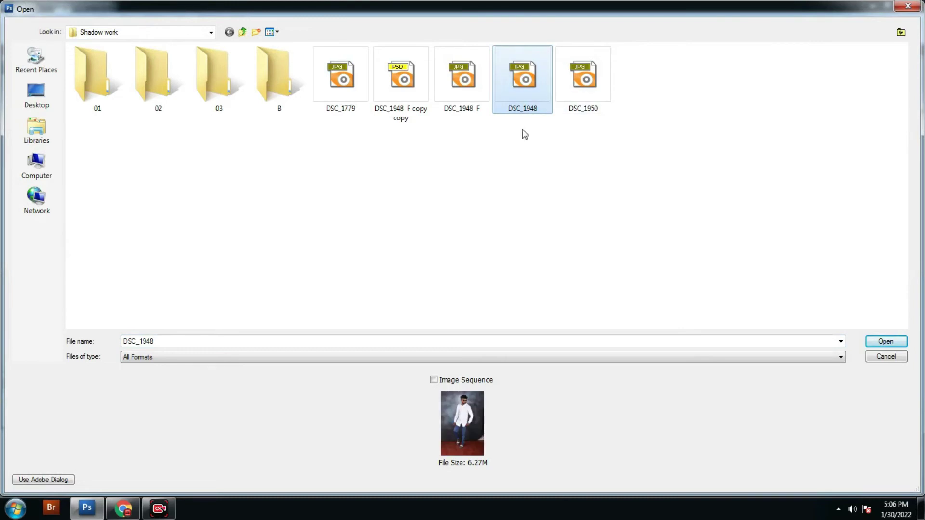
double_click(261, 81)
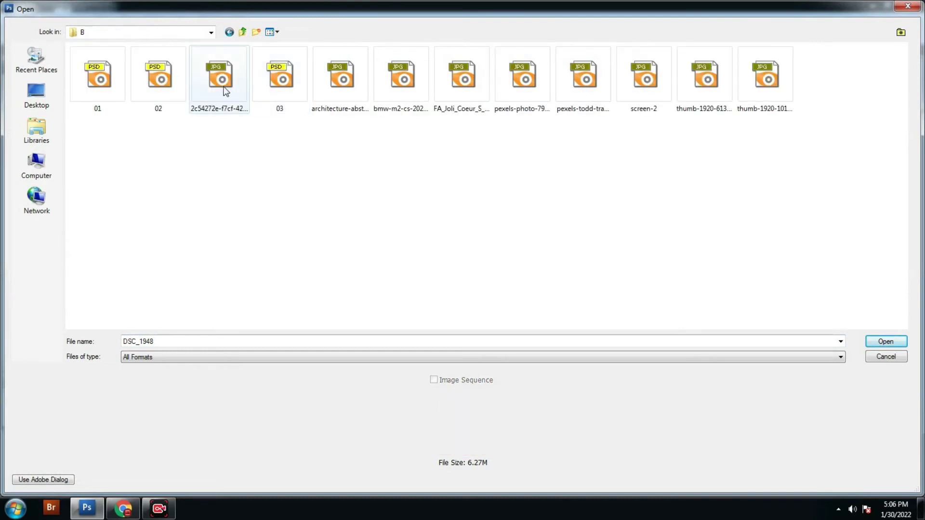
click(224, 87)
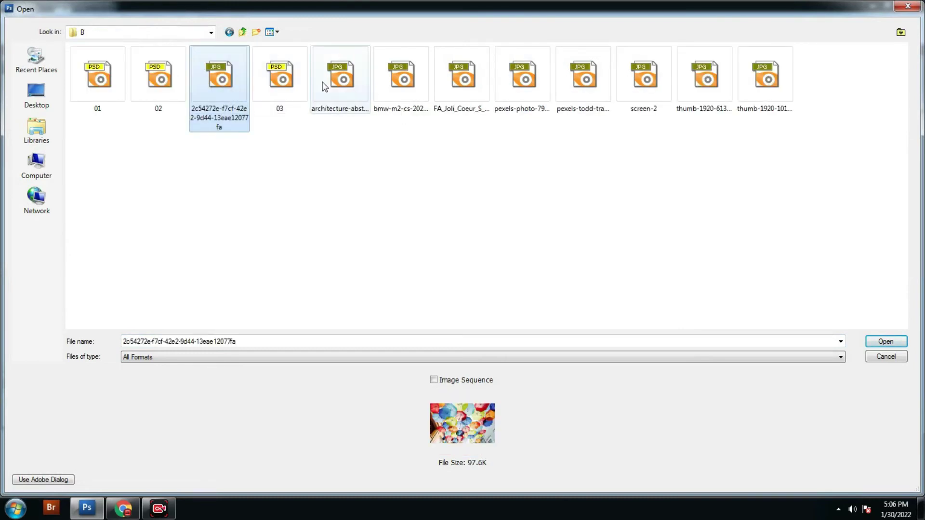
click(333, 89)
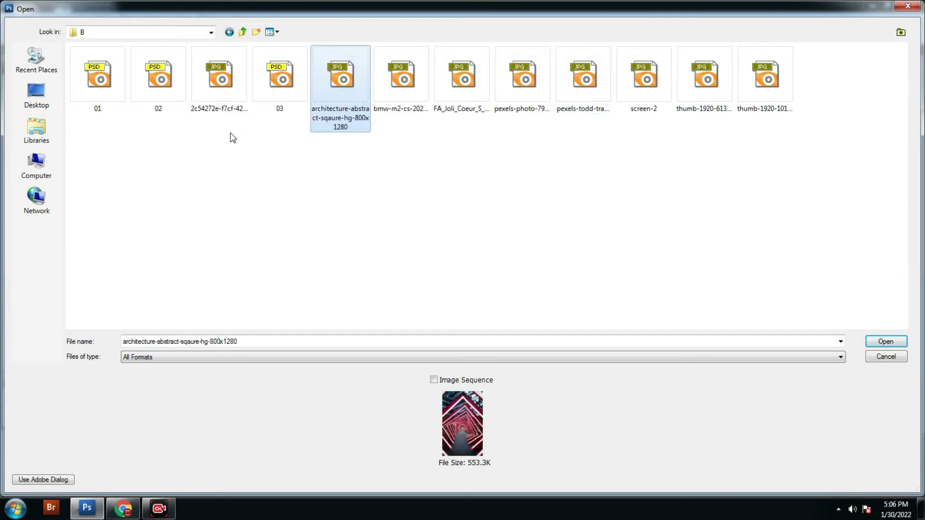
click(140, 91)
click(108, 92)
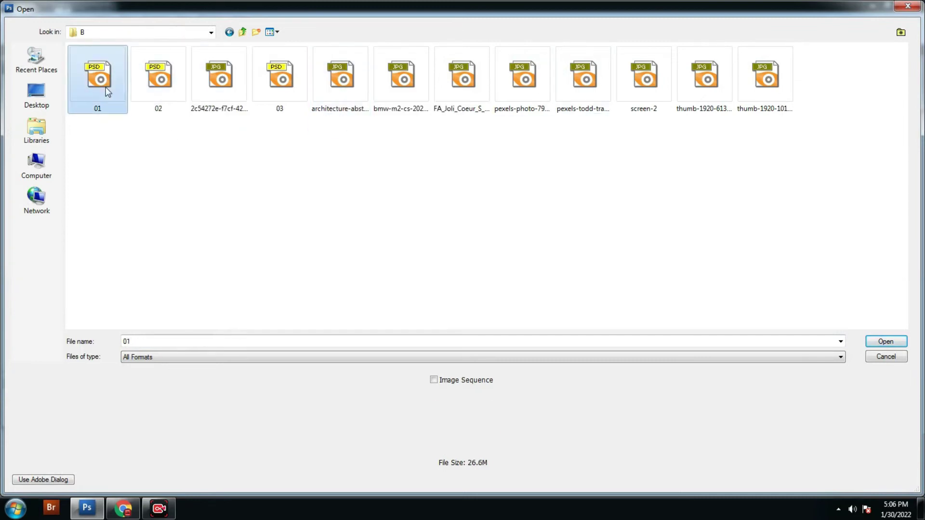
click(158, 87)
double_click(167, 106)
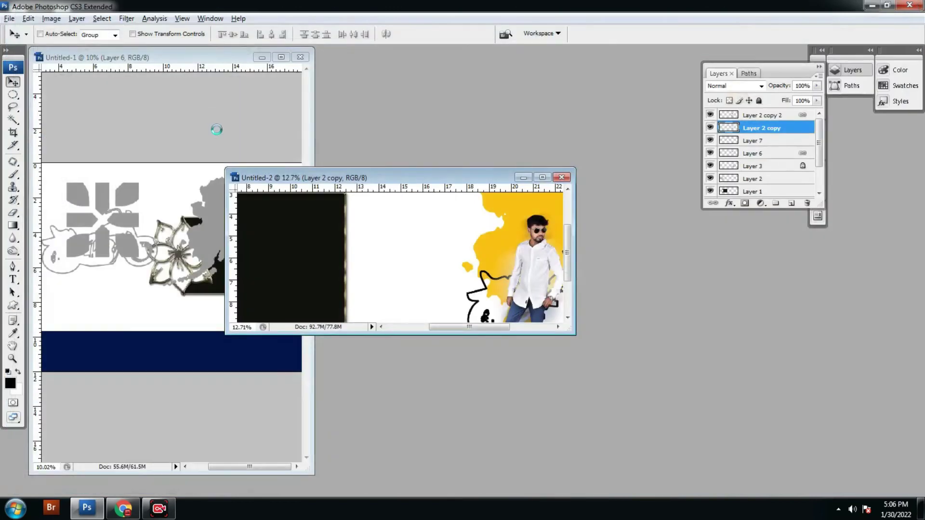
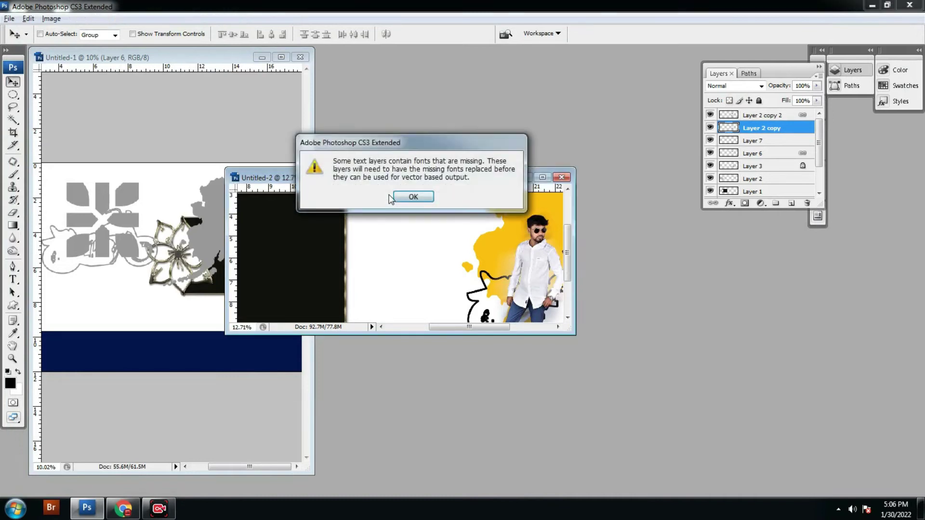
Step: Dismiss the missing-fonts warning and delete the artStudio text layer from 02.psd
click(391, 199)
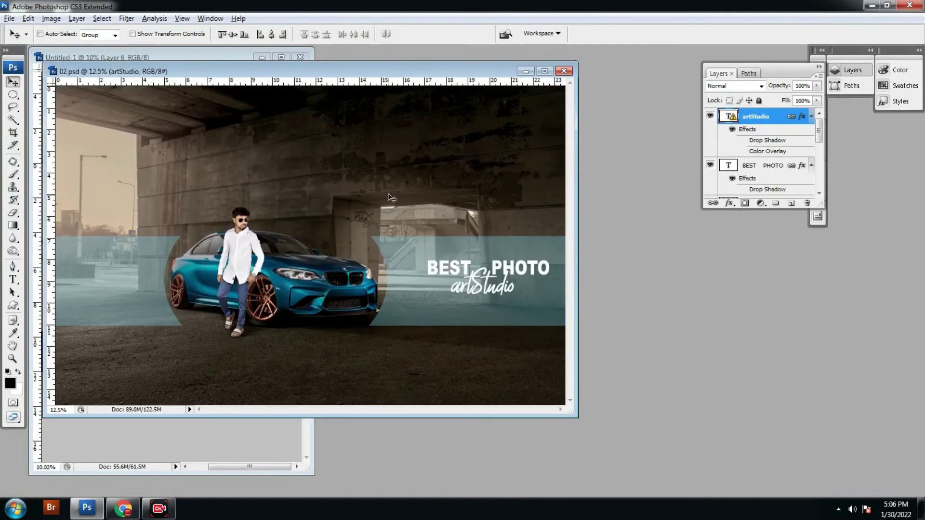
right_click(458, 279)
click(482, 275)
key(Delete)
Step: Delete the BEST PHOTO text layer from the car photo
right_click(465, 281)
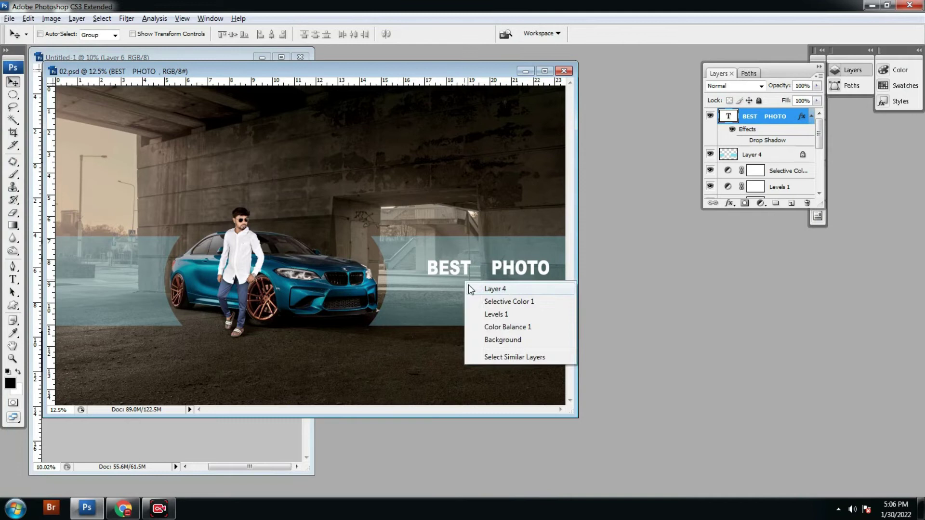
click(486, 300)
right_click(447, 265)
key(Escape)
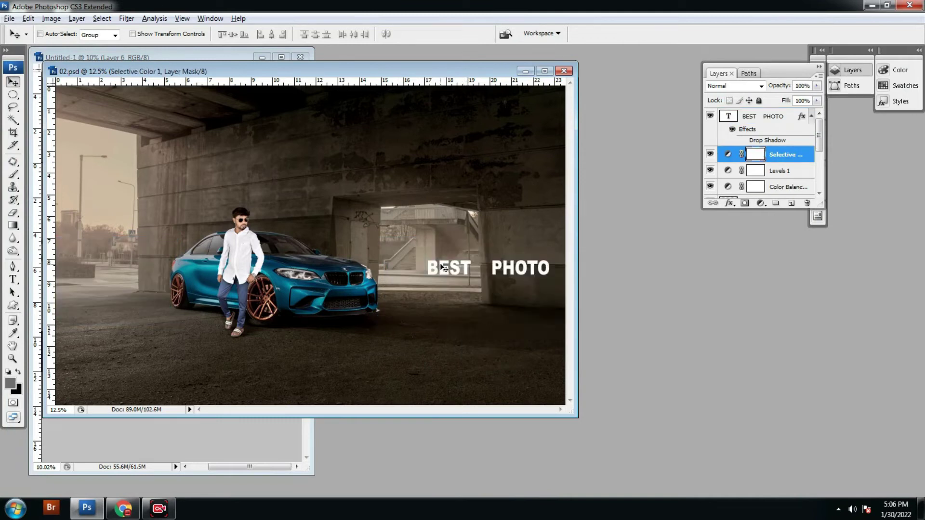
right_click(443, 265)
click(448, 268)
key(Delete)
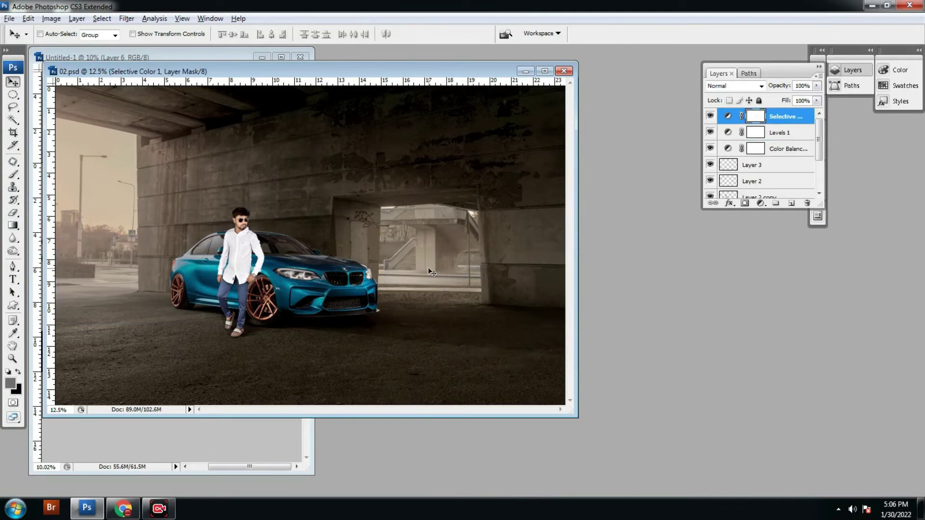
Step: Flatten and copy the whole car photo, then close 02.psd without saving
key(ctrl+shift+e)
key(d)
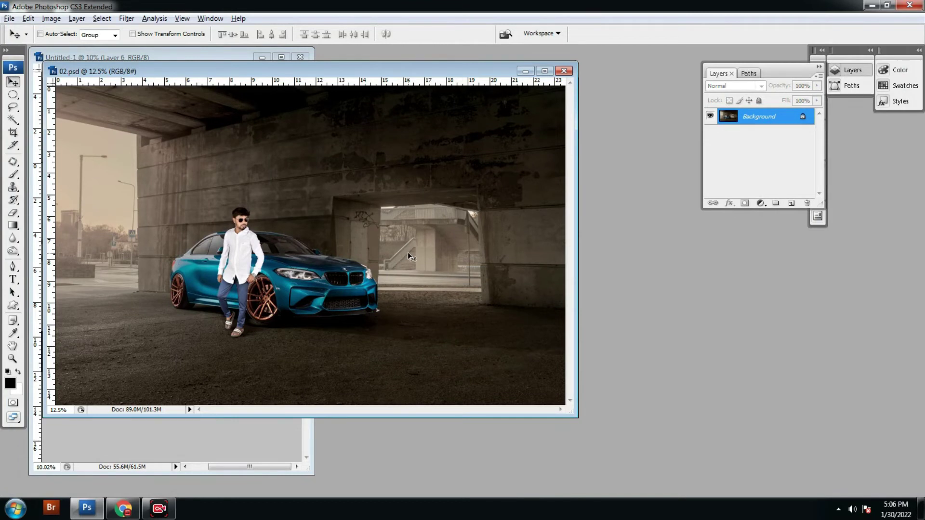
key(ctrl+a)
key(Delete)
key(ctrl+w)
click(419, 194)
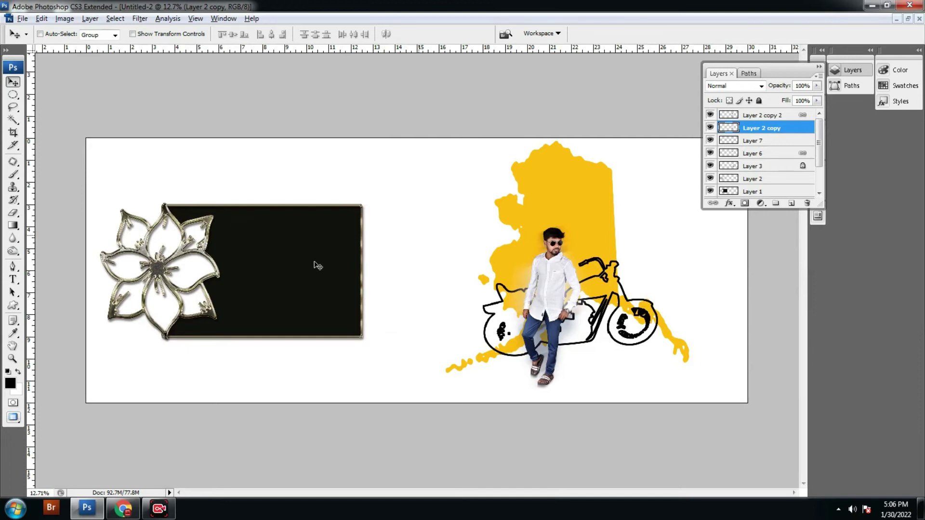
Step: Paste the car photo into Layer 1's black rectangle selection and position it
click(766, 193)
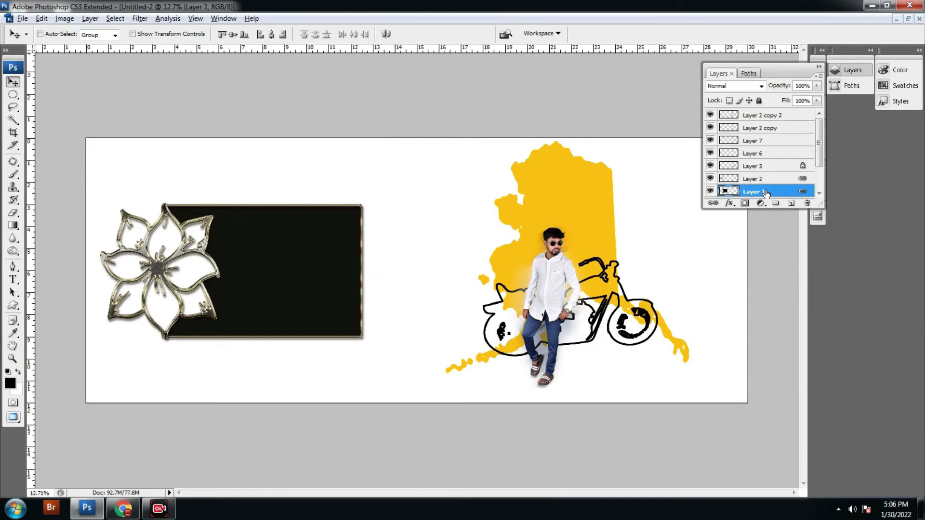
ctrl+click(734, 192)
key(ctrl+shift+v)
key(f)
drag(376, 280, 356, 277)
Step: Scale the pasted car photo down to about 44% to fit the rectangle
key(ctrl+t)
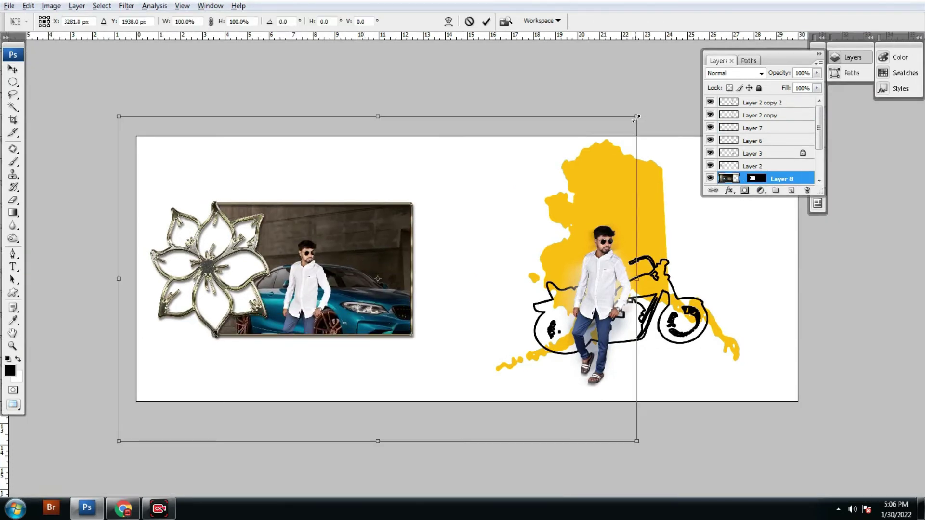
drag(636, 116, 509, 195)
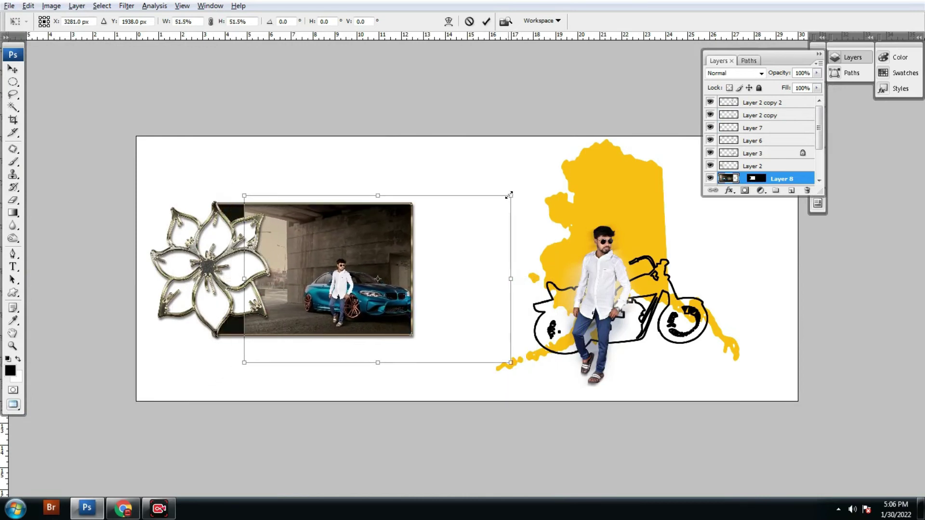
drag(439, 264, 402, 251)
drag(473, 347, 393, 306)
key(Return)
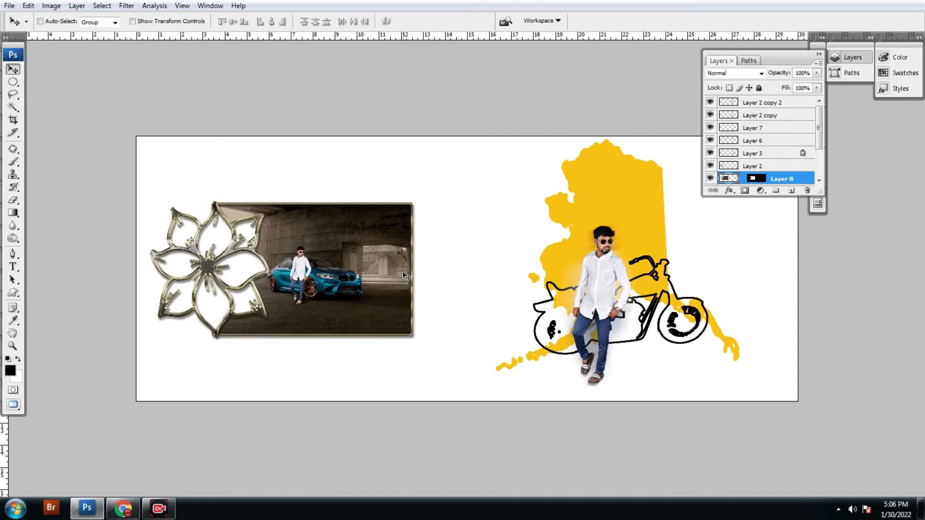
key(Tab)
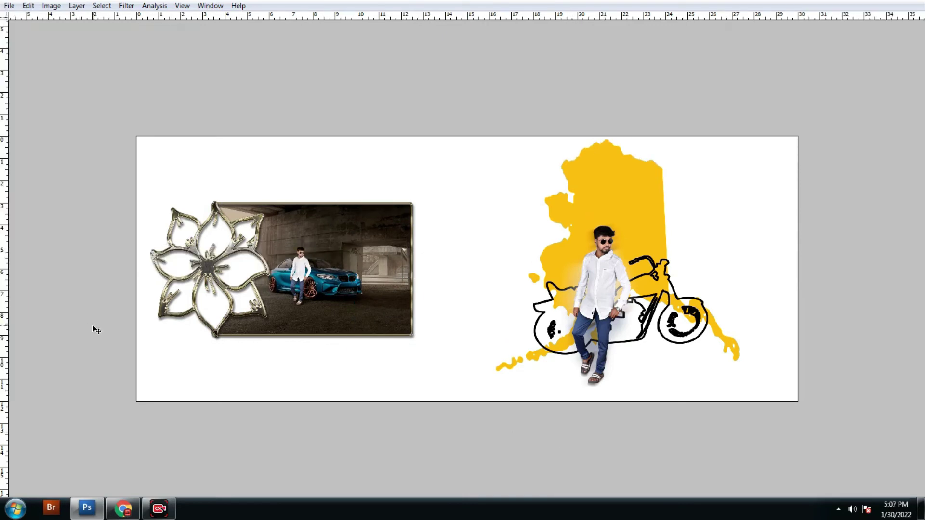
key(Tab)
Step: Choose the Line Tool and bring up the Untitled-1 page
click(13, 293)
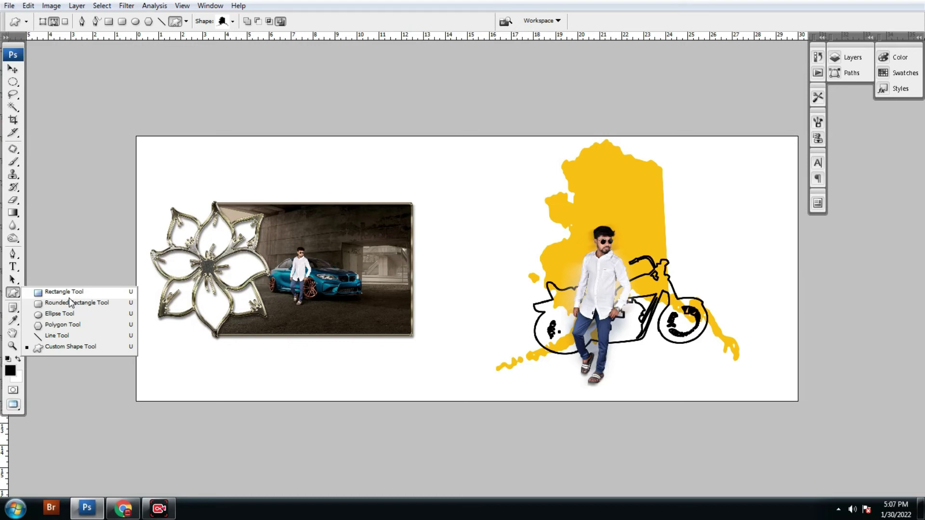
click(63, 336)
key(f)
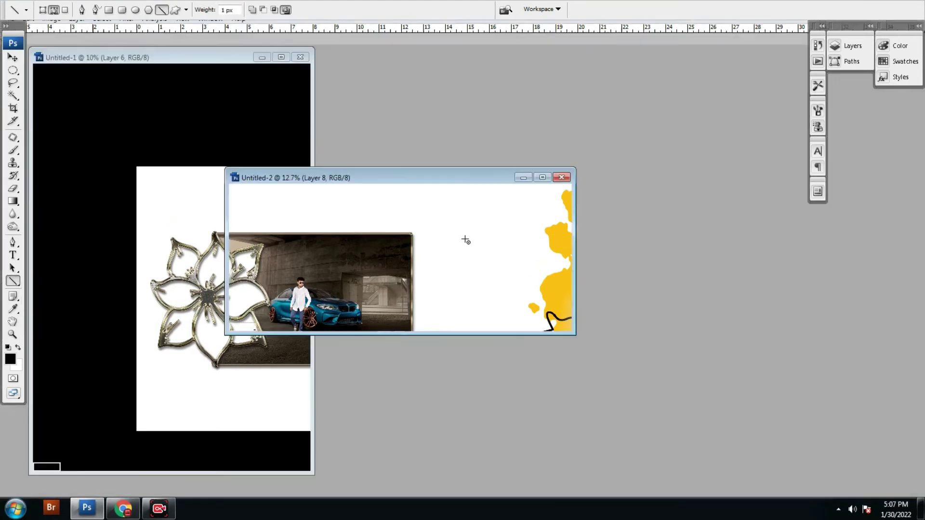
key(f)
Step: Draw six thin parallel diagonal lines across the left side over the bike sketch
drag(276, 225, 318, 316)
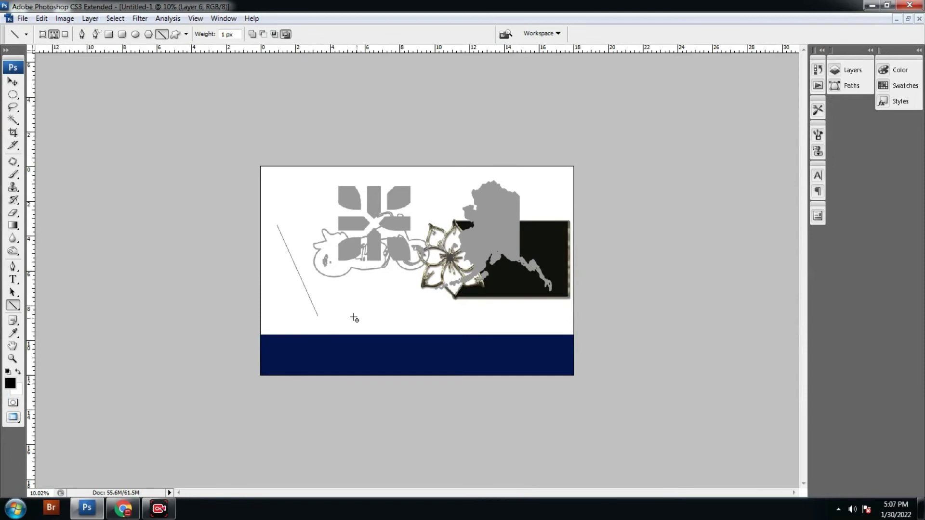
drag(287, 222, 326, 308)
drag(285, 198, 340, 314)
drag(299, 191, 356, 308)
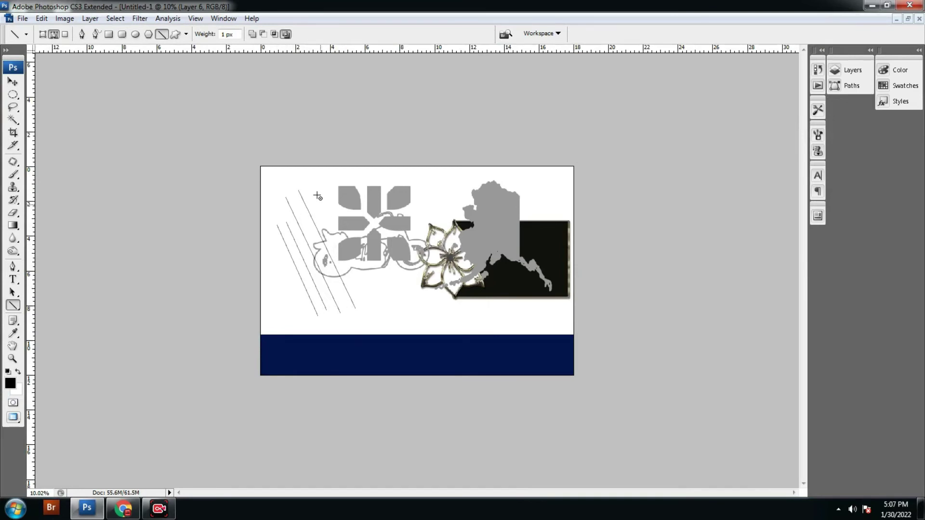
drag(309, 177, 370, 302)
drag(329, 174, 388, 297)
scroll(388, 291, up, 3)
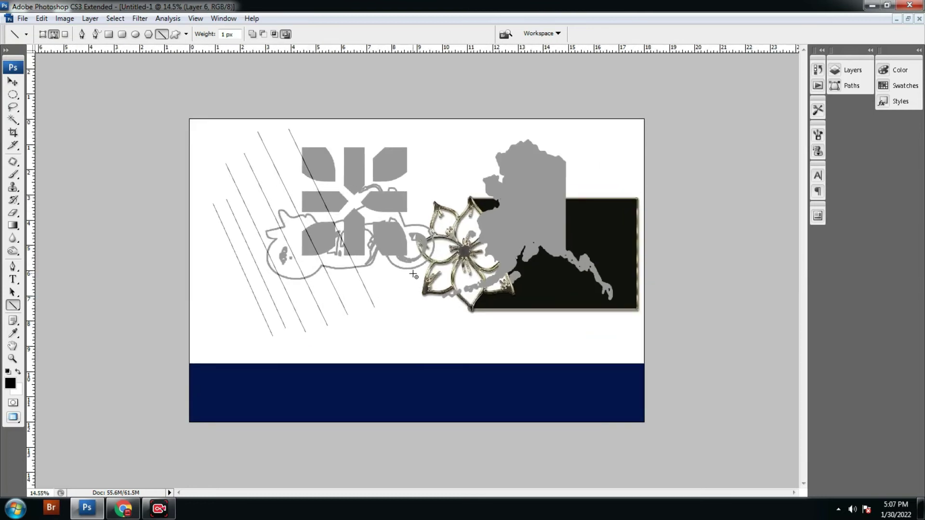
Step: Add a new empty layer, hide the line paths and pick the Move tool
click(852, 70)
click(791, 203)
key(ctrl+h)
key(ctrl+h)
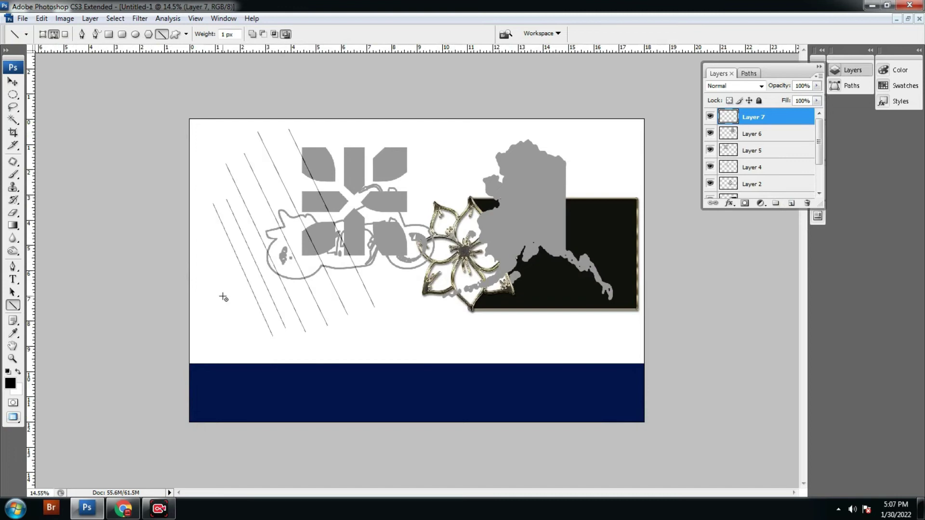
key(v)
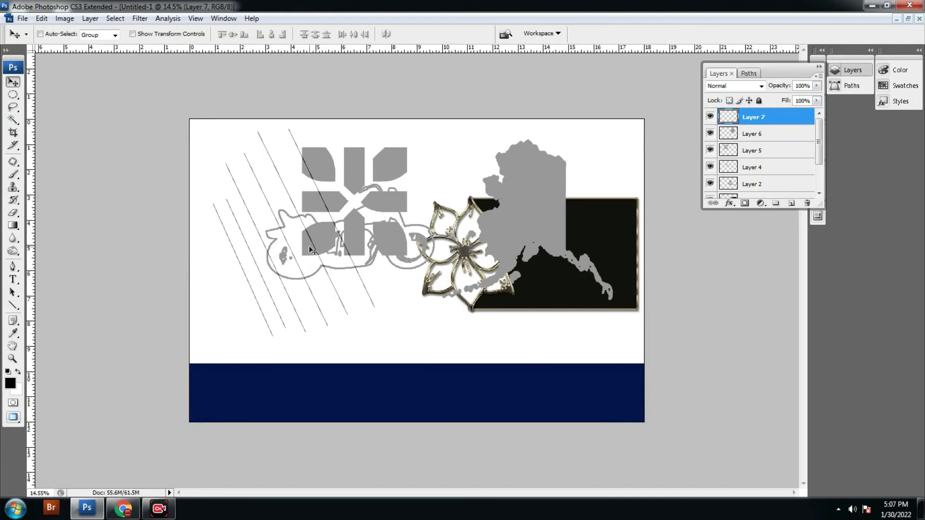
Step: Free-transform the diagonal lines to shift them right over the grey blocks
key(ctrl+t)
drag(310, 246, 408, 244)
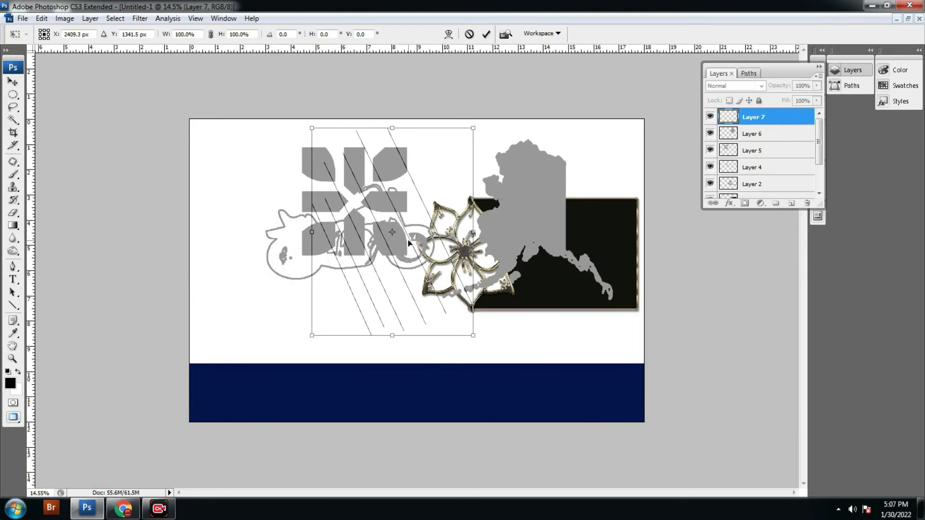
key(Return)
key(f)
key(f)
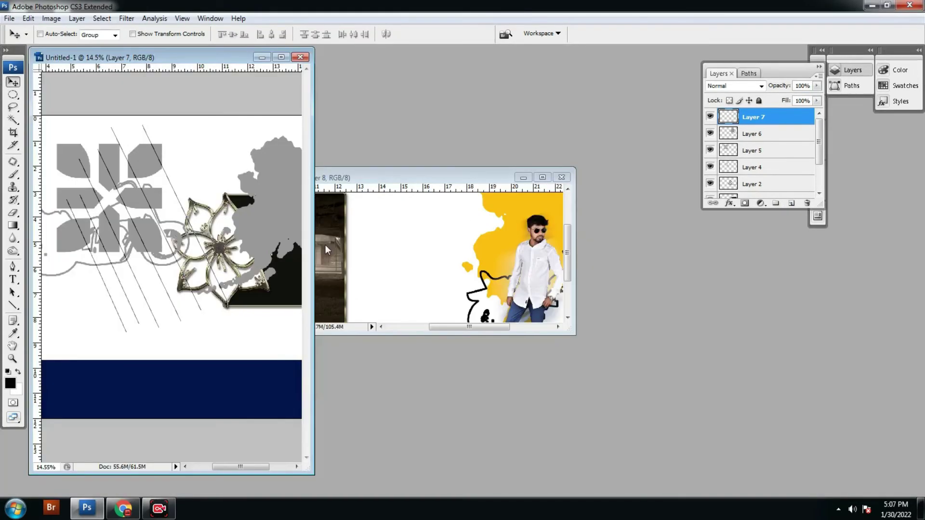
key(ctrl+t)
mouse_move(218, 258)
mouse_down()
mouse_move(326, 256)
mouse_move(417, 274)
mouse_up()
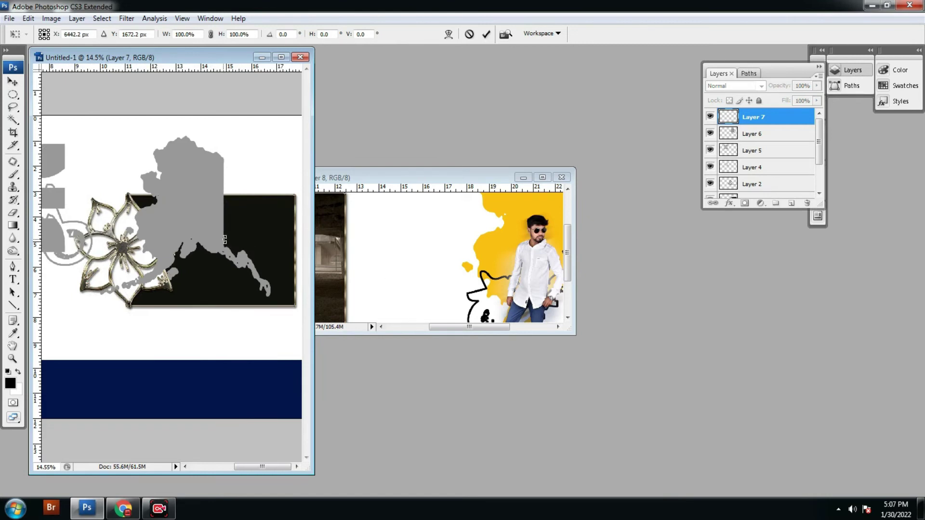
scroll(224, 239, down, 2)
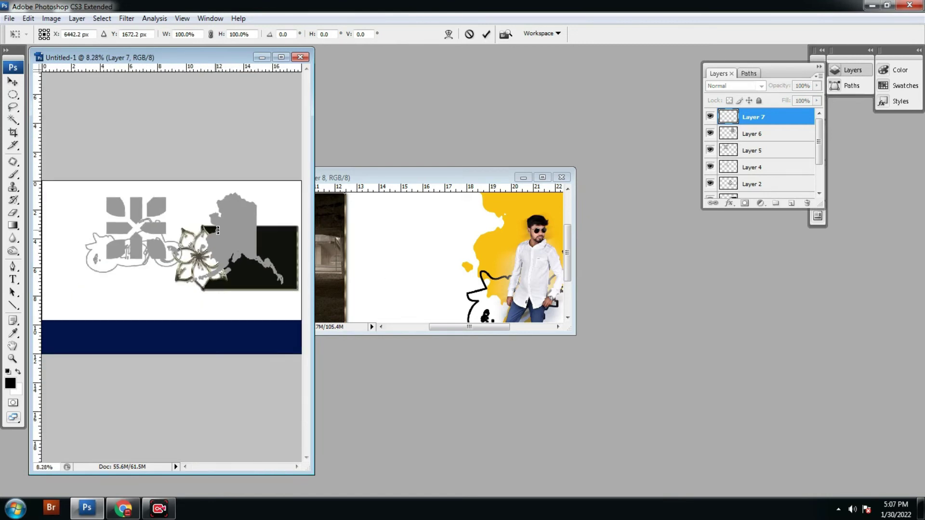
Step: Commit the lines' new position and zoom in and out to inspect them
key(Return)
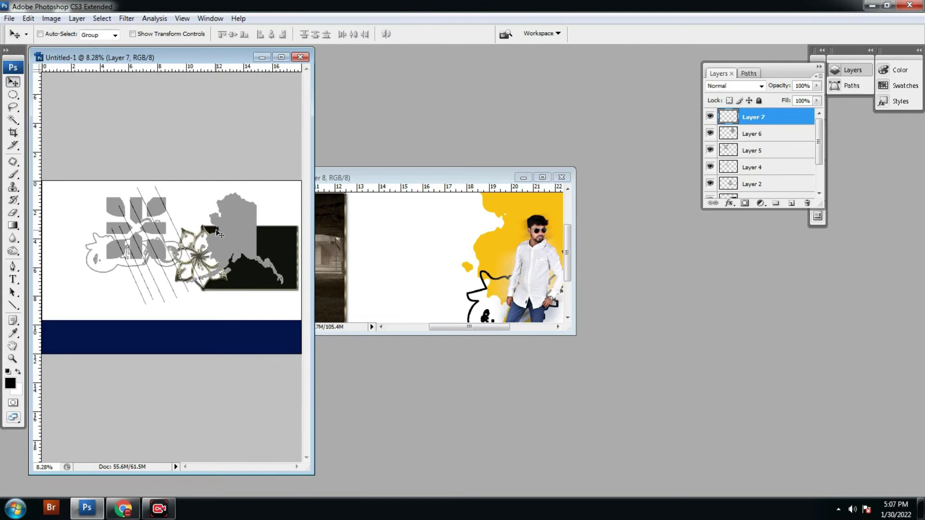
key(f)
scroll(314, 233, up, 2)
scroll(323, 219, up, 2)
scroll(320, 215, up, 1)
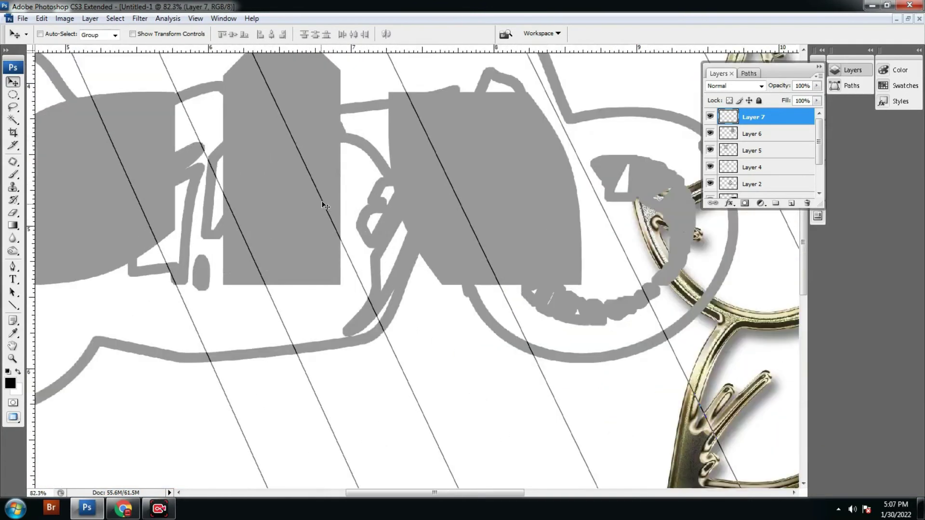
scroll(319, 207, up, 2)
scroll(318, 198, up, 2)
scroll(317, 191, up, 1)
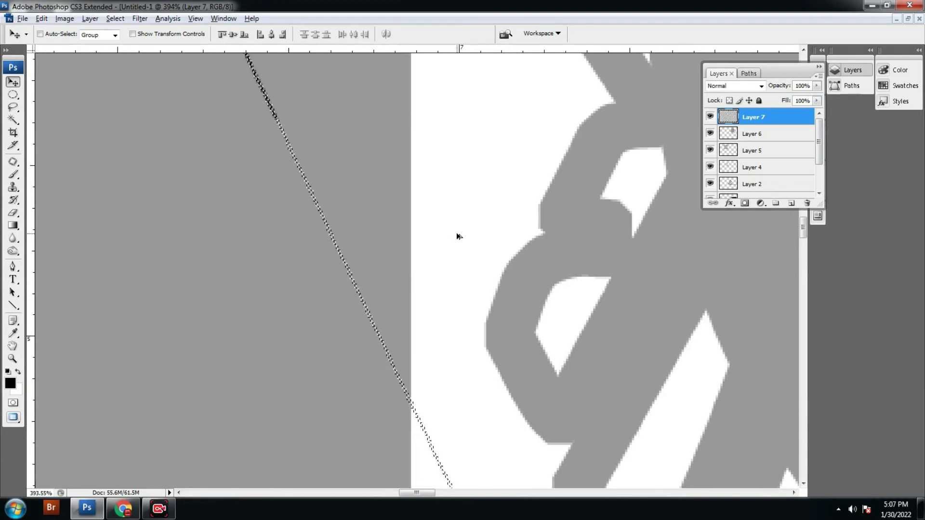
scroll(372, 226, down, 1)
scroll(342, 224, down, 2)
scroll(340, 223, down, 2)
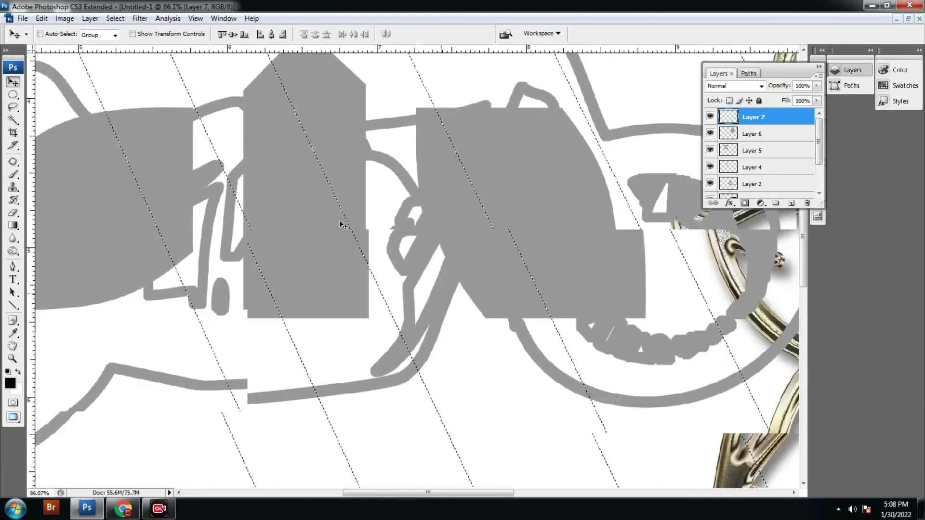
scroll(339, 220, down, 1)
Step: Stroke the diagonal line selections with a 5 px black stroke
key(alt+e)
key(s)
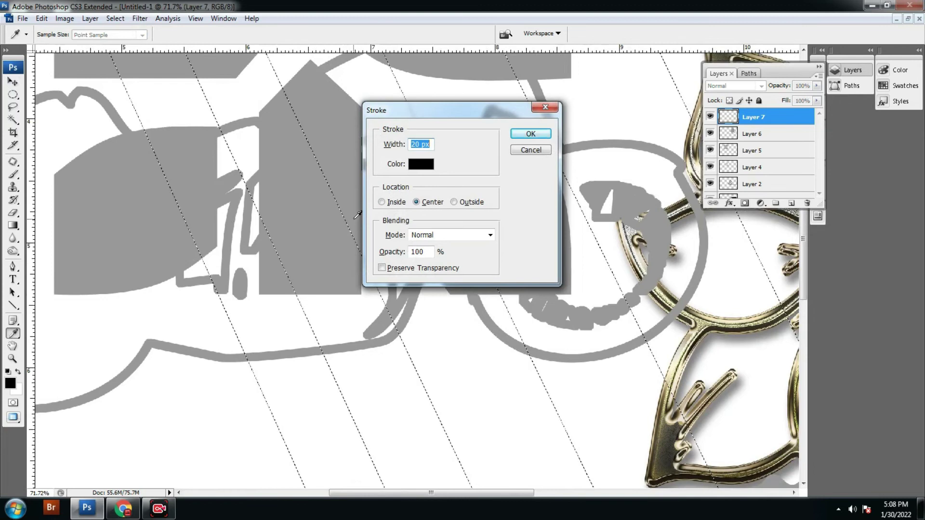
text(5)
key(Return)
key(v)
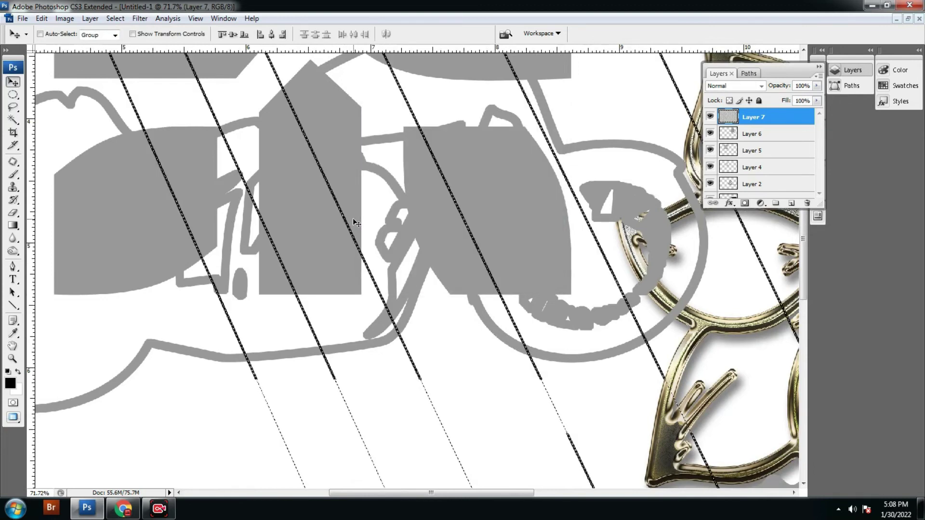
scroll(357, 212, down, 2)
scroll(357, 209, down, 2)
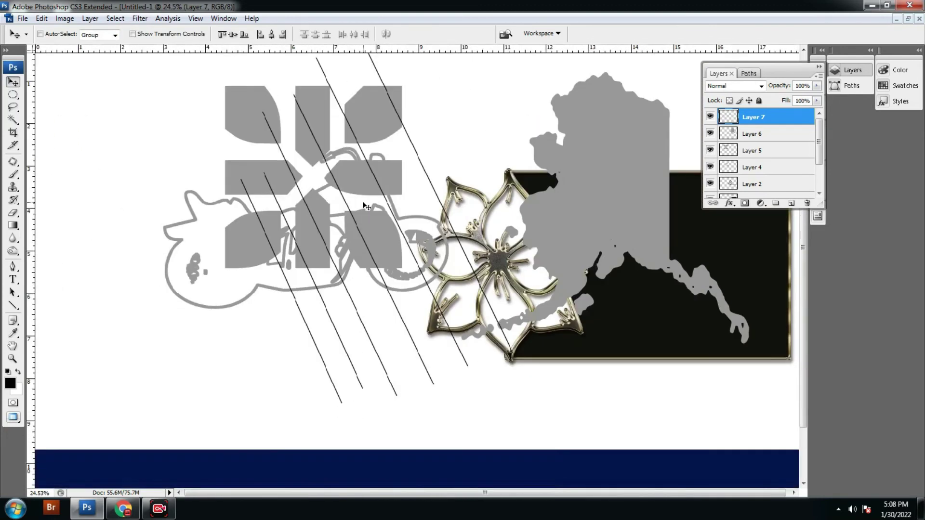
Step: Deselect the lines and drag the stroked line layer into the Untitled-2 album page
click(13, 120)
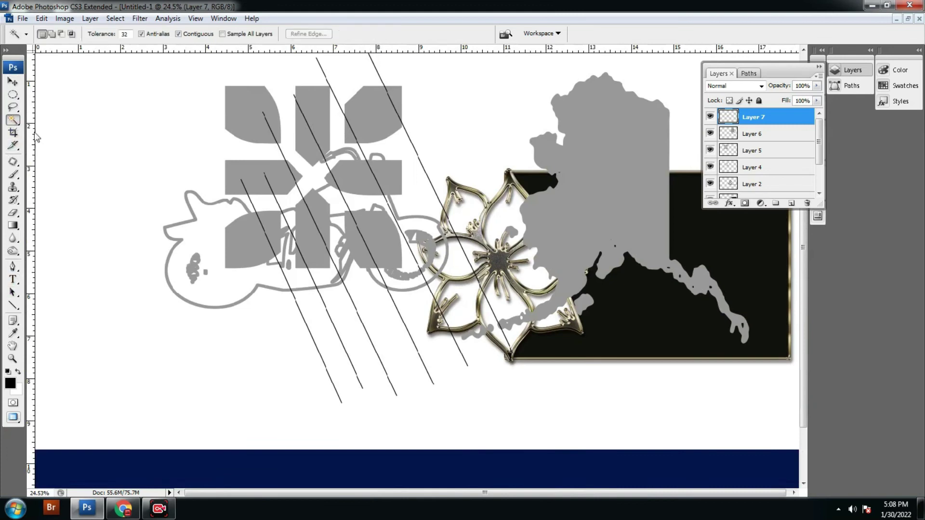
right_click(363, 236)
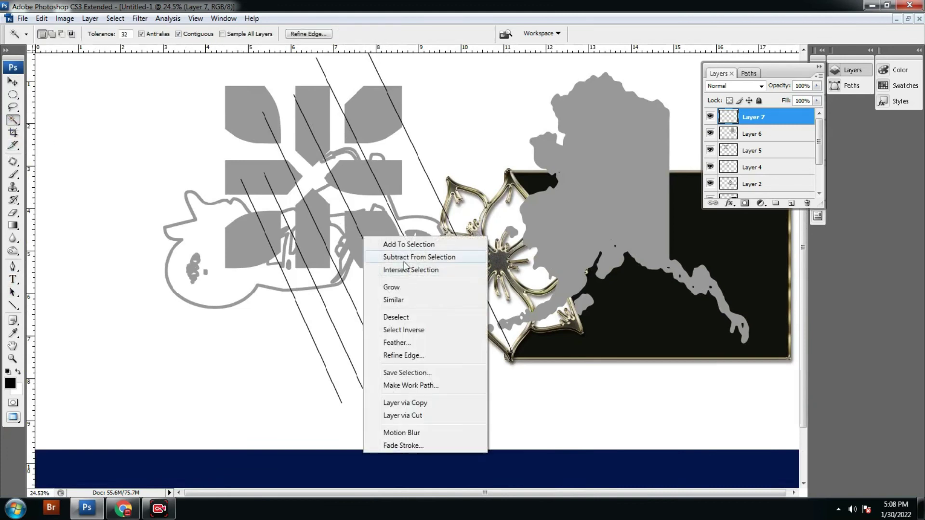
key(Escape)
key(v)
key(shift+f)
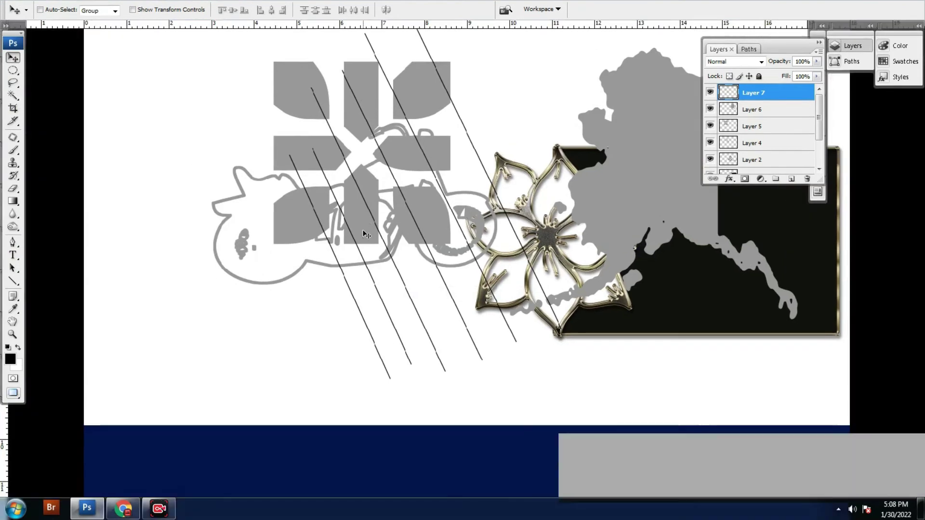
drag(176, 269, 421, 277)
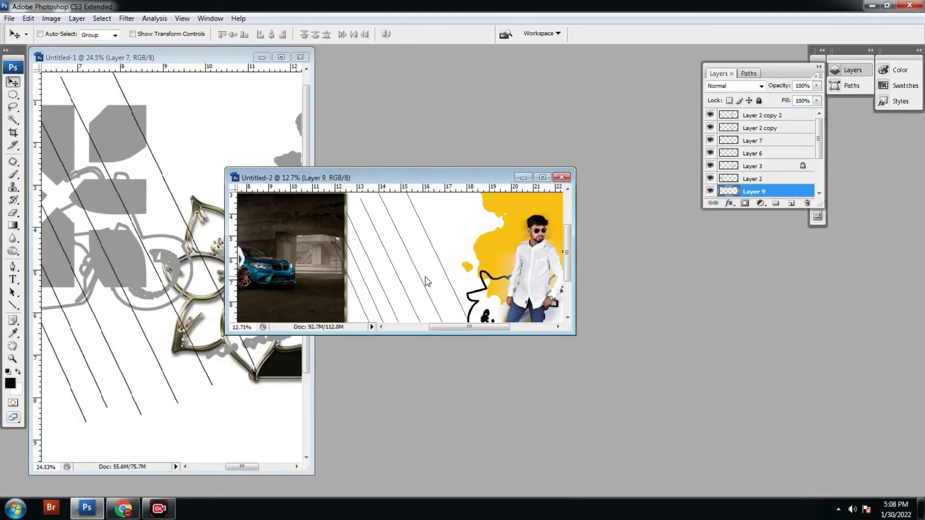
key(f)
Step: Place the diagonal lines behind the man over the yellow splash and enlarge them
mouse_move(515, 271)
mouse_down()
mouse_move(527, 259)
mouse_move(511, 218)
mouse_up()
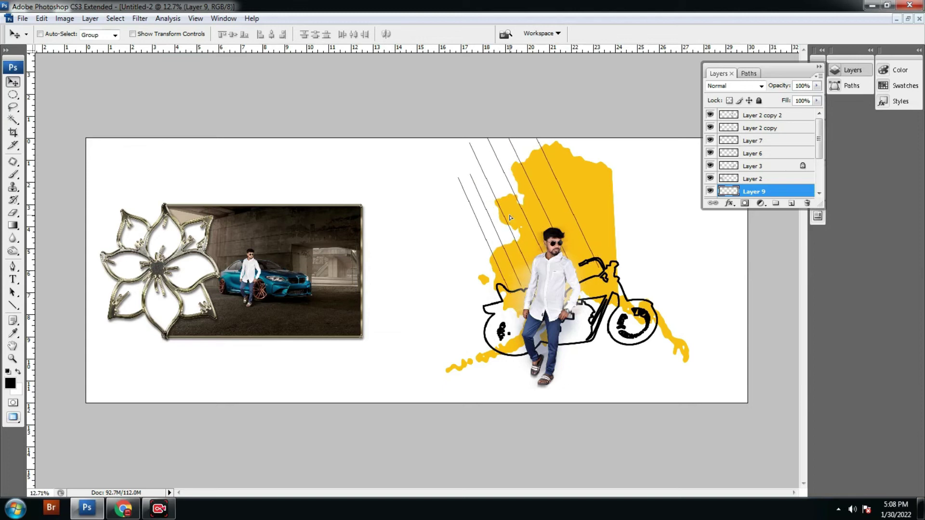
key(Tab)
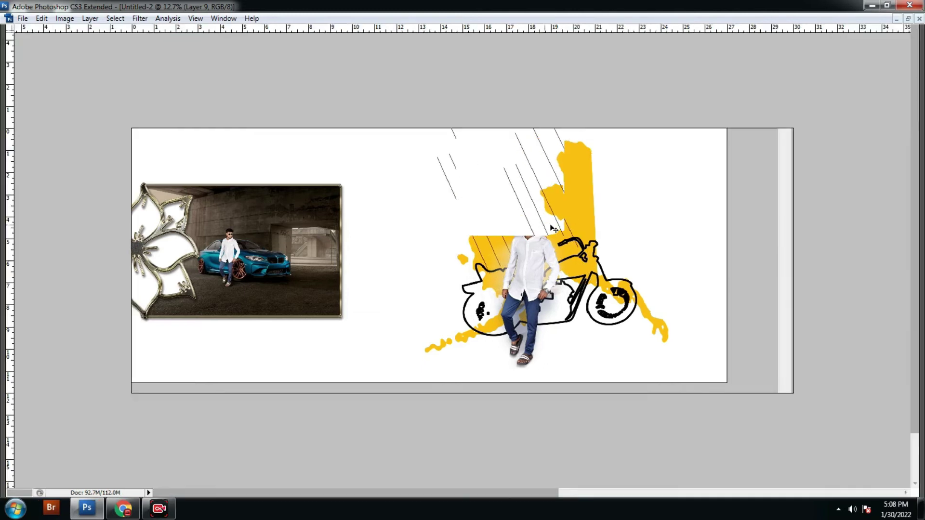
mouse_move(580, 222)
mouse_down()
mouse_move(560, 210)
mouse_move(569, 220)
mouse_up()
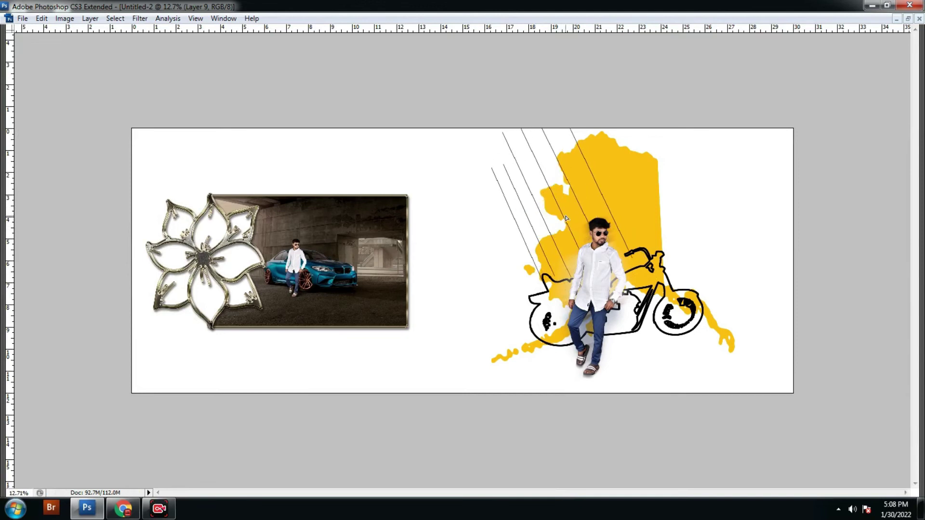
key(ctrl+t)
drag(635, 283, 664, 325)
key(Return)
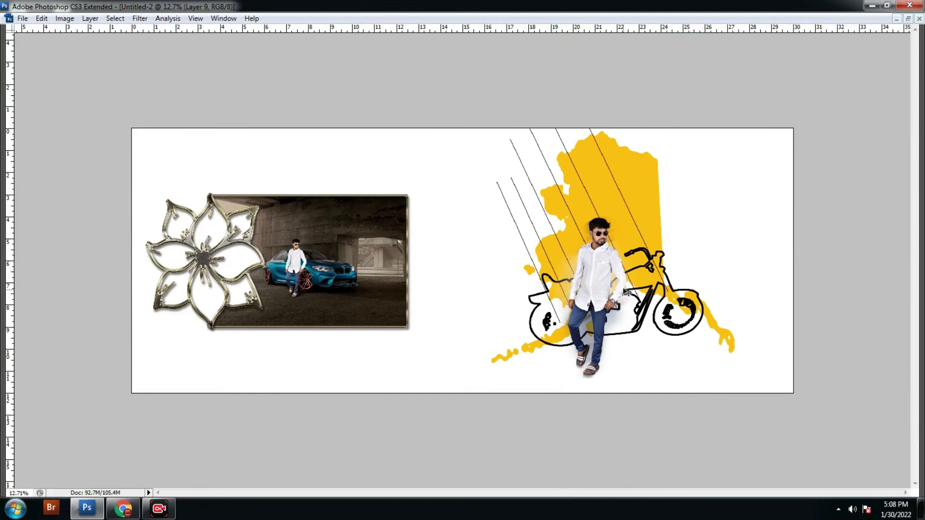
Step: Select the motorbike sketch layer and nudge it slightly right and down
key(f)
scroll(626, 285, up, 2)
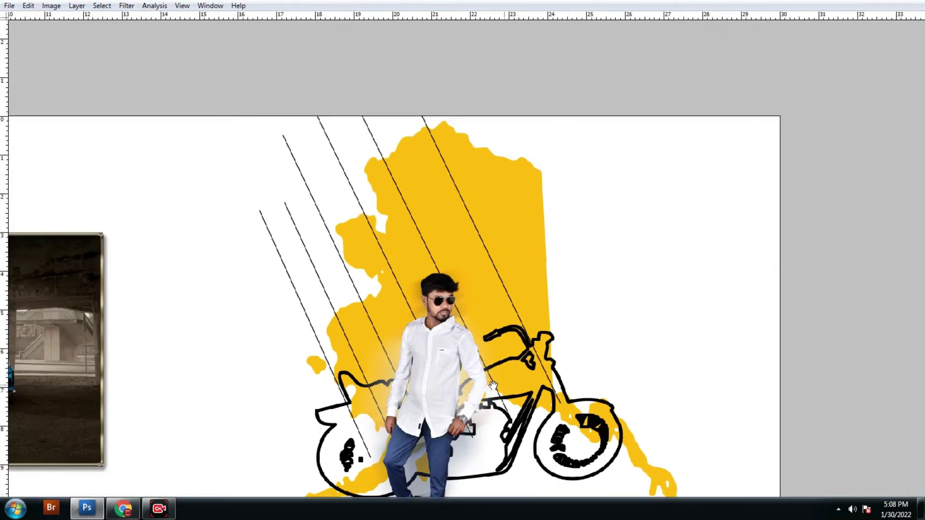
drag(493, 385, 461, 283)
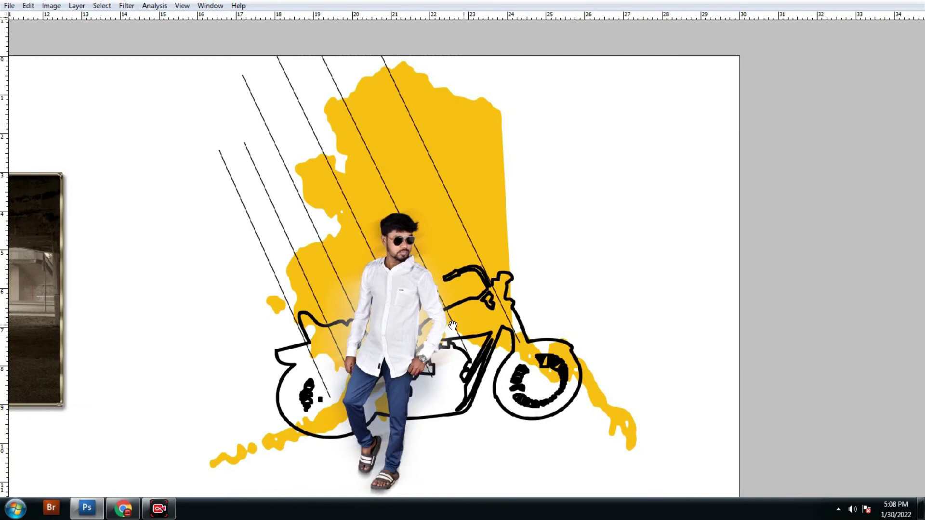
key(f)
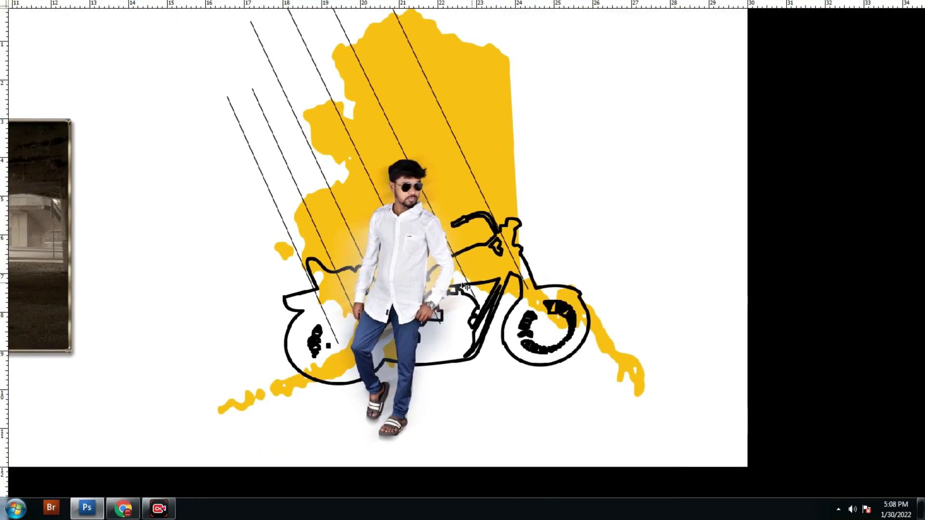
scroll(536, 236, up, 3)
scroll(536, 236, down, 3)
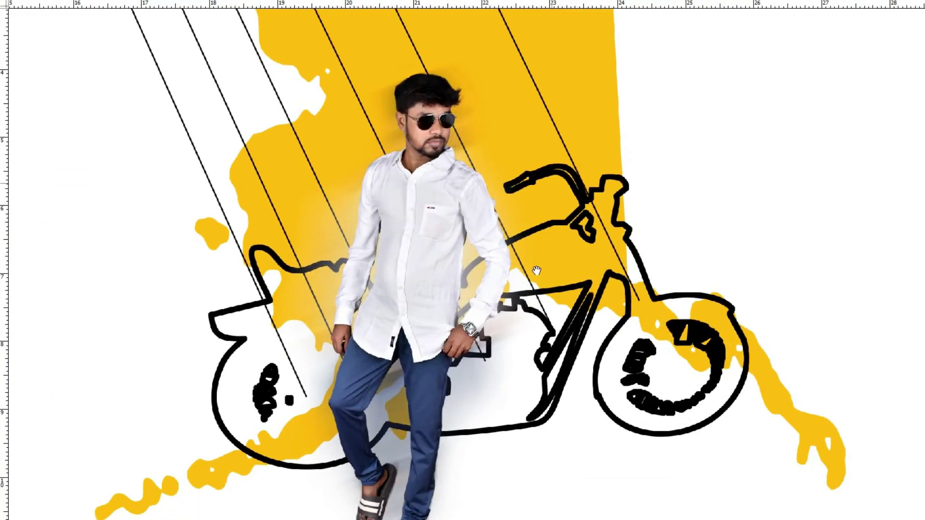
scroll(524, 235, up, 3)
scroll(524, 236, up, 6)
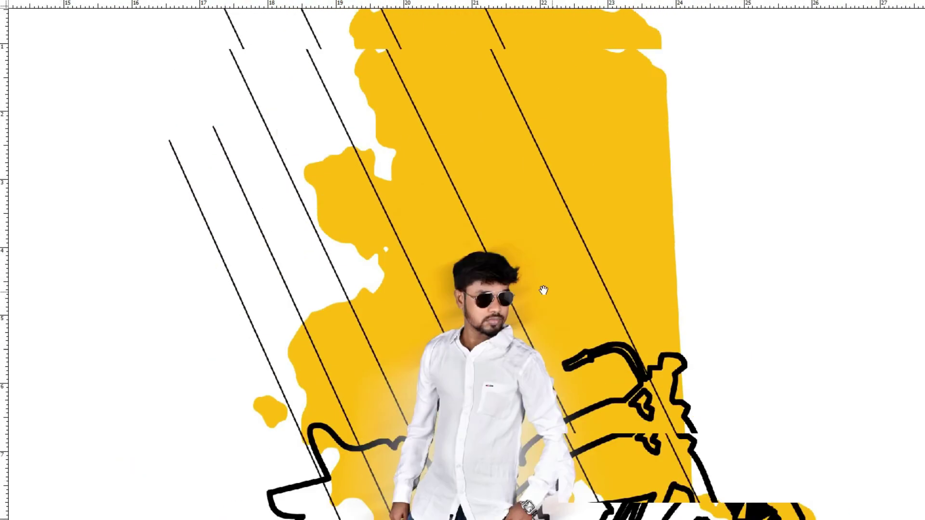
scroll(500, 268, up, 3)
right_click(558, 223)
click(574, 222)
scroll(564, 219, down, 5)
scroll(564, 219, right, 2)
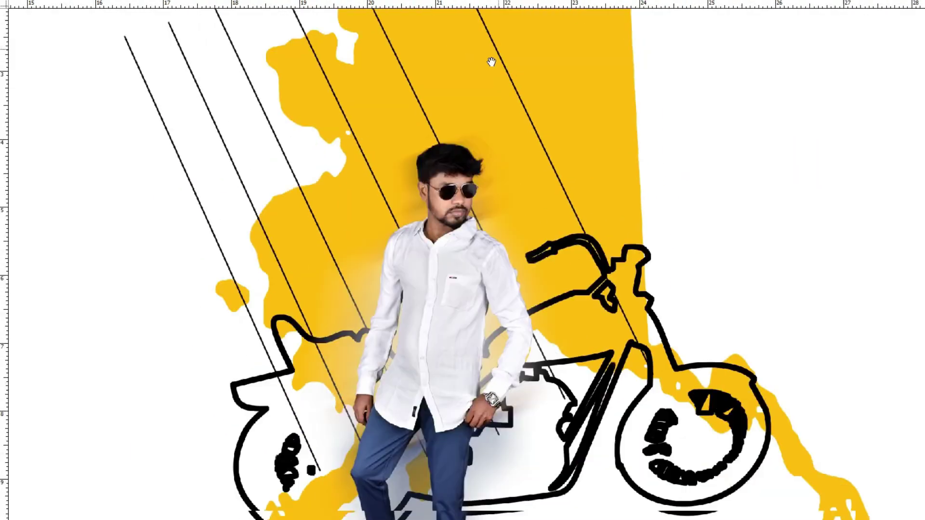
scroll(561, 227, down, 3)
drag(557, 198, 564, 201)
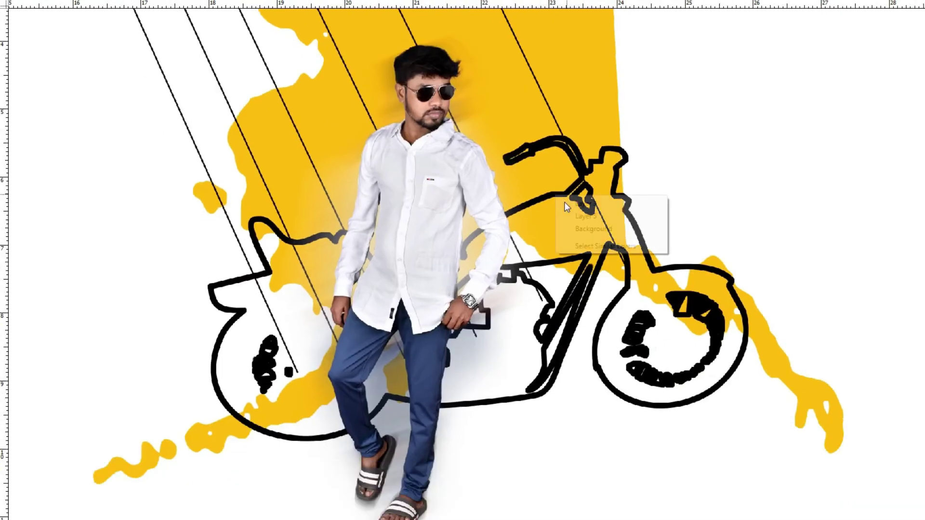
Step: Select the flower-framed car photo layer for repositioning
scroll(289, 268, left, 5)
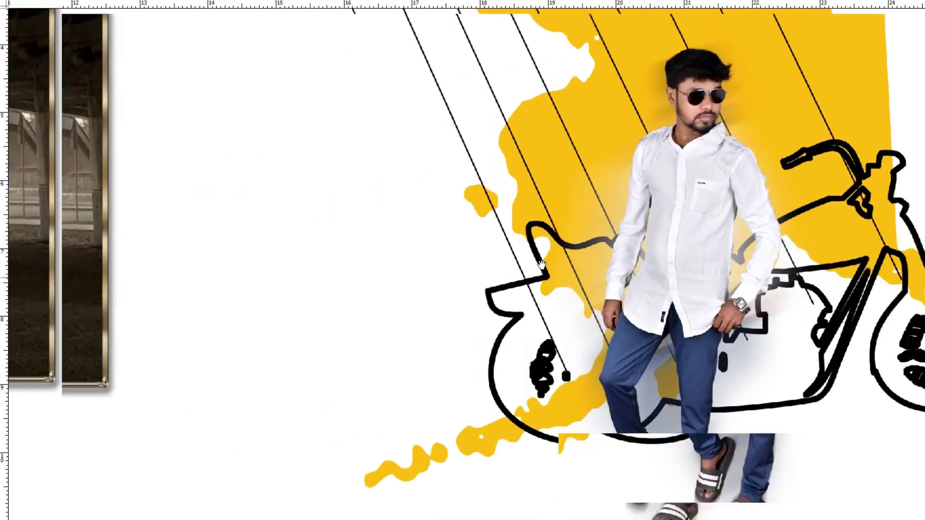
scroll(600, 294, left, 6)
scroll(301, 174, down, 1)
scroll(301, 173, left, 4)
scroll(313, 241, up, 3)
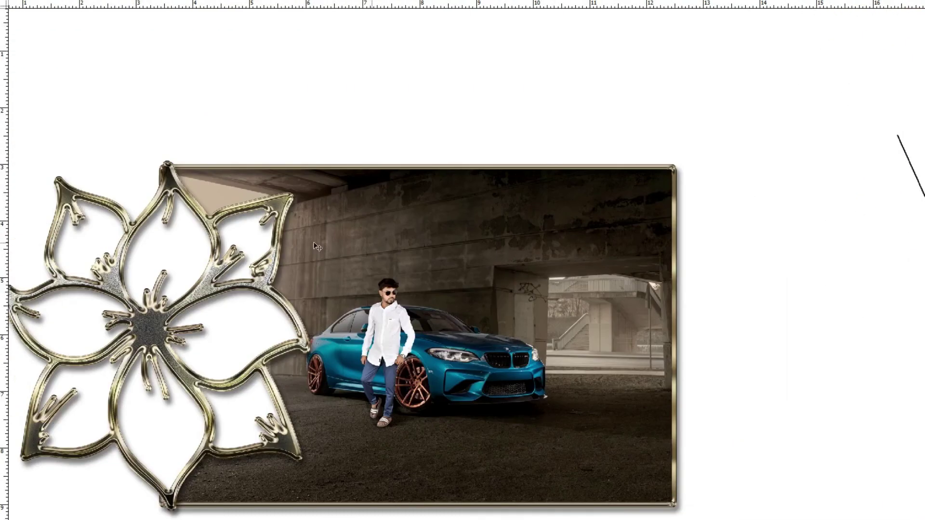
right_click(213, 223)
click(215, 225)
scroll(282, 206, down, 1)
scroll(282, 206, down, 2)
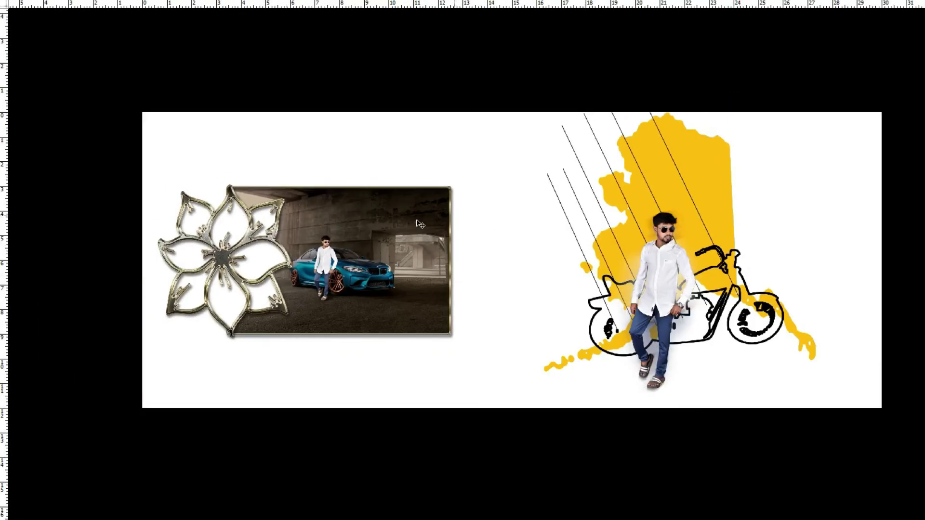
Step: Switch from the Line Tool to the Custom Shape Tool
key(Tab)
right_click(12, 282)
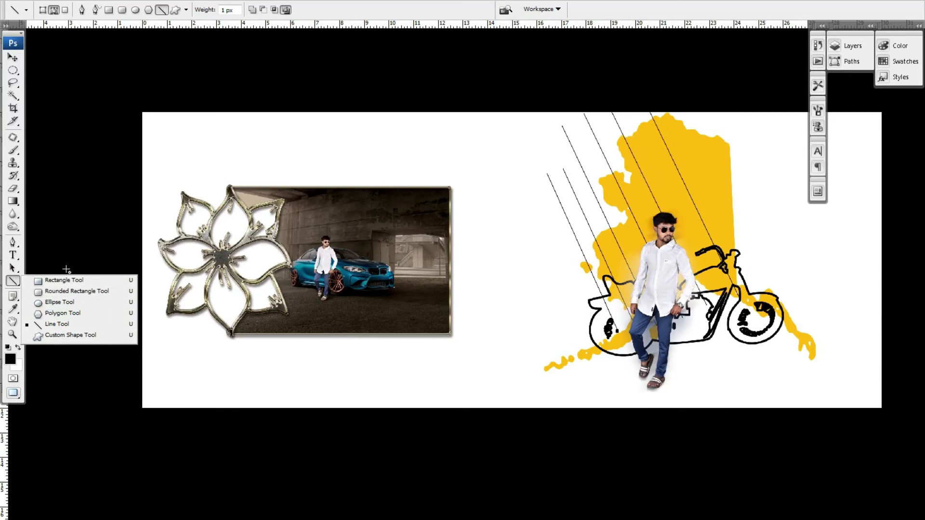
click(186, 10)
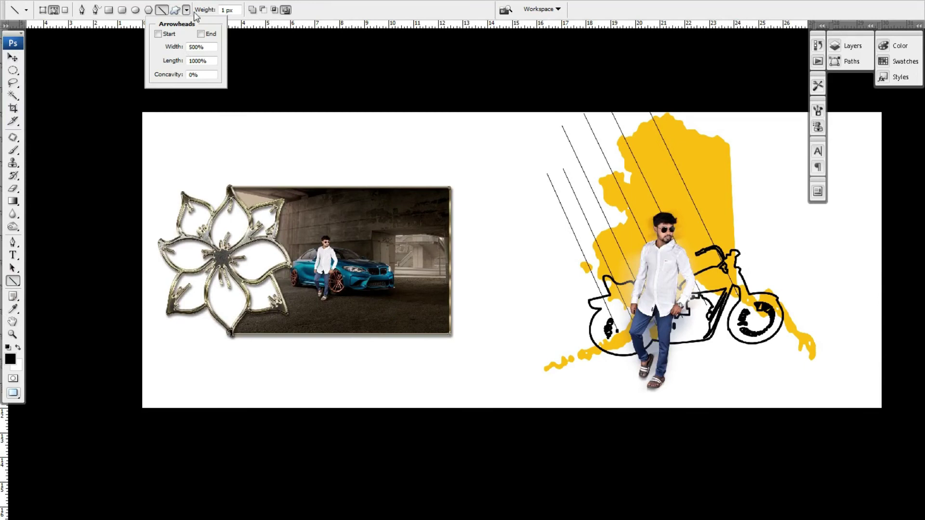
click(175, 10)
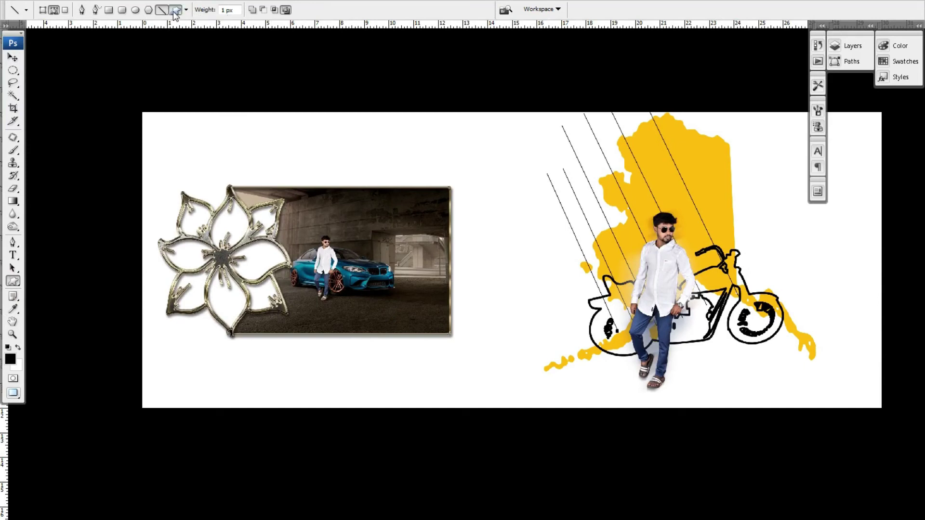
Step: Browse the Load Shapes dialog from the Shape picker menu and cancel without loading
click(233, 10)
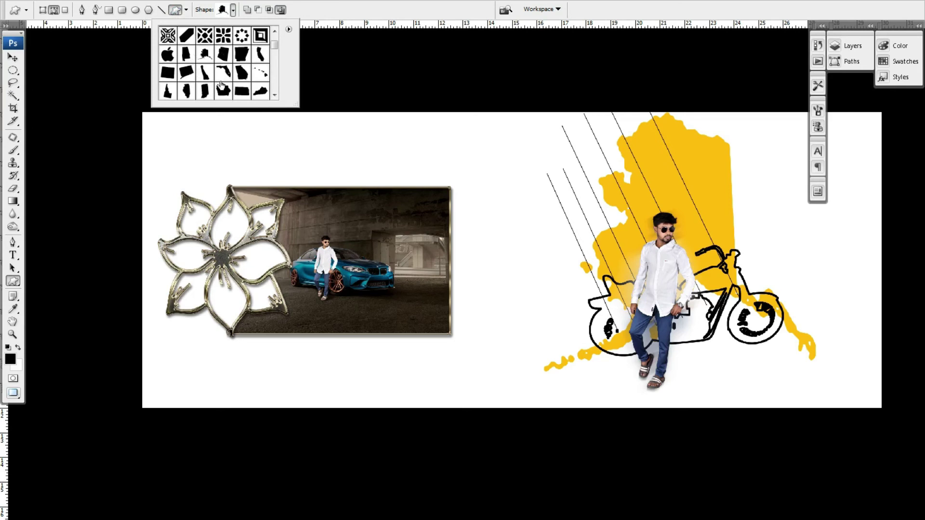
click(289, 29)
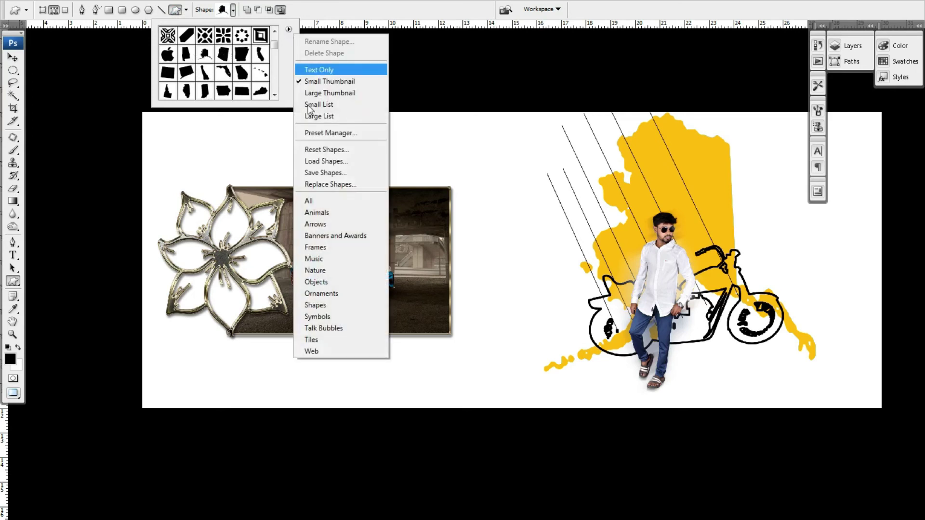
click(333, 161)
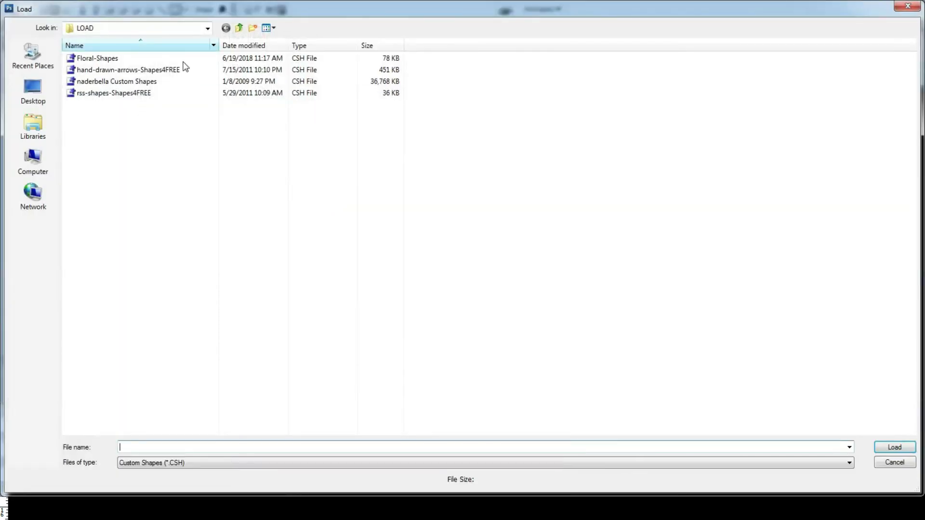
click(894, 463)
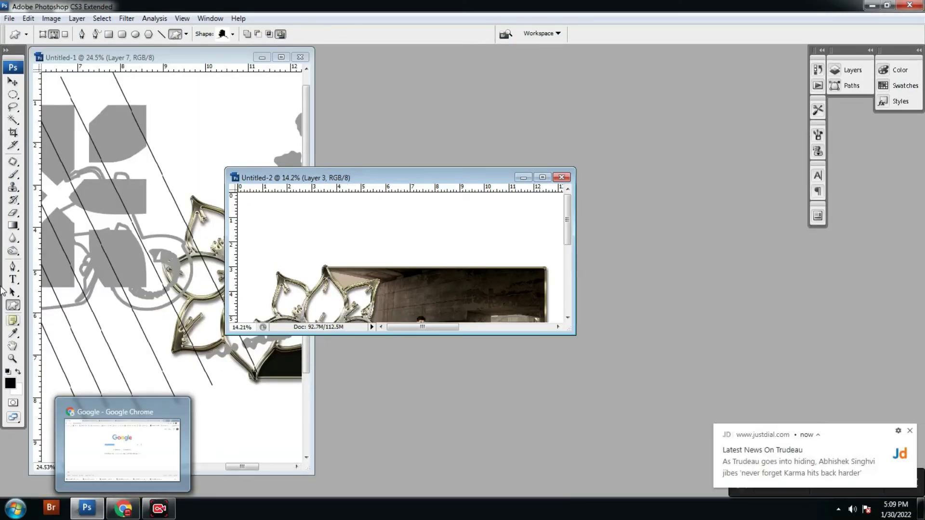
right_click(14, 309)
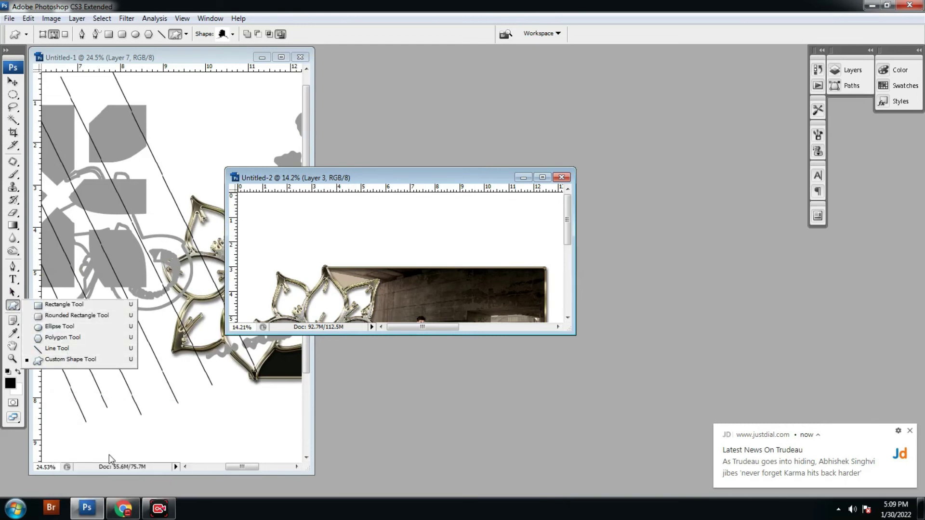
click(121, 509)
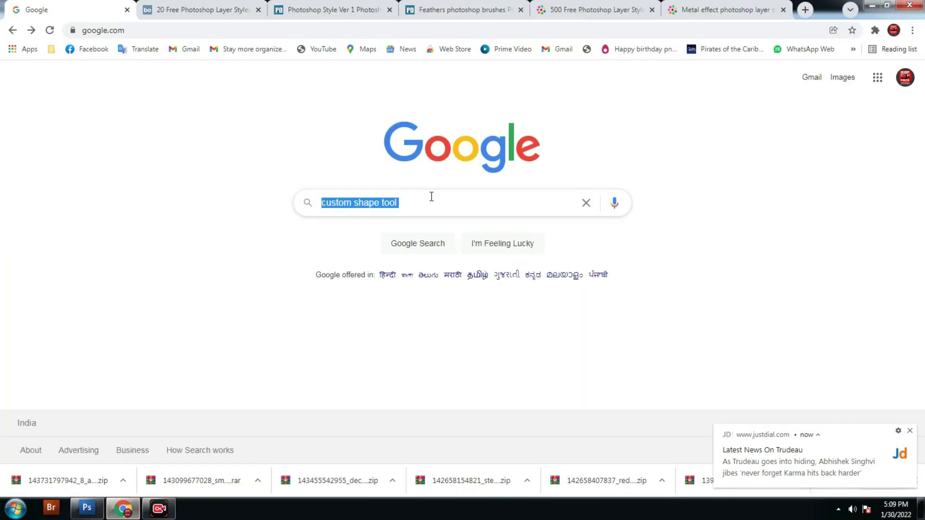
Step: Search Google for 'custom shape tool free download' and open the Shapes4FREE 2,800+ shapes page
click(428, 208)
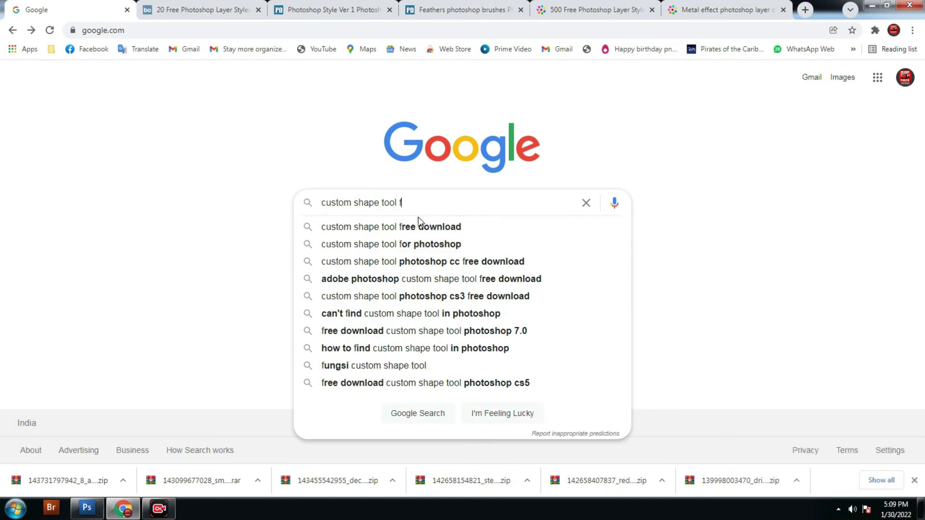
click(409, 228)
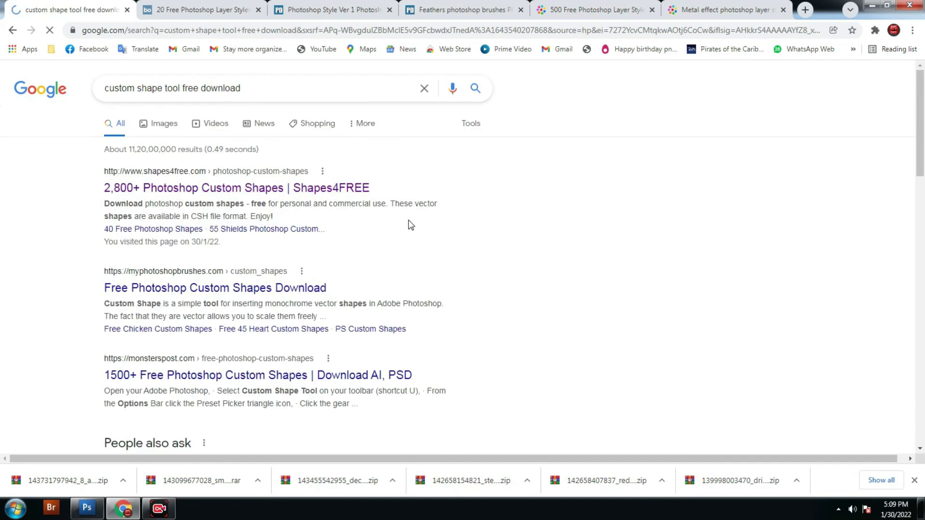
click(219, 190)
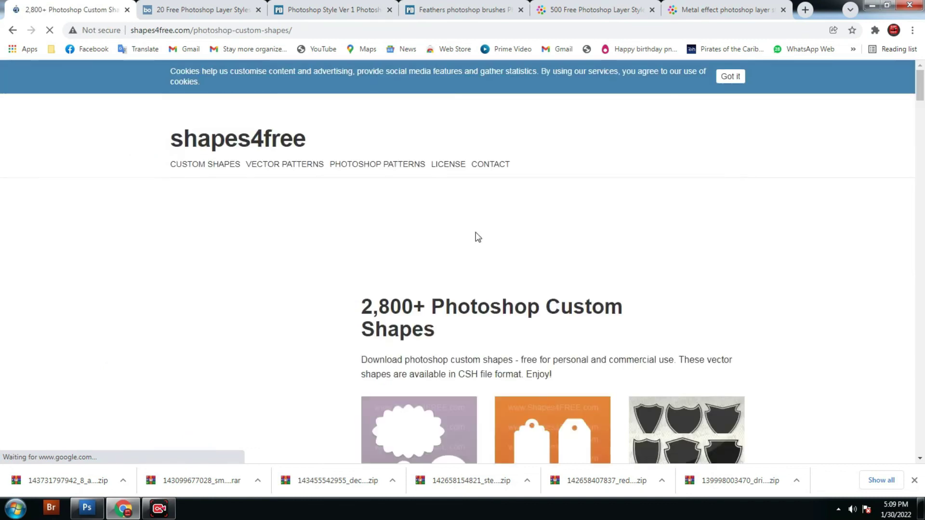
scroll(475, 238, down, 2)
scroll(463, 262, down, 3)
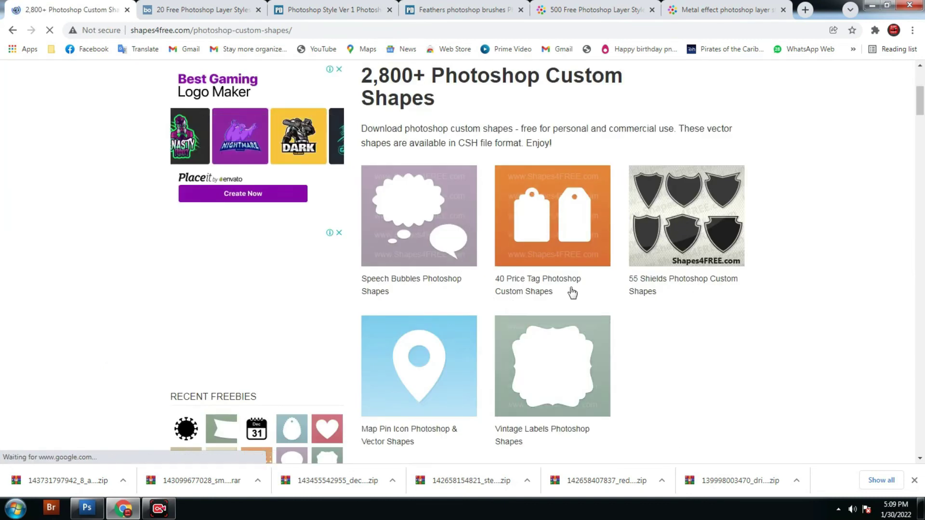
scroll(541, 214, down, 3)
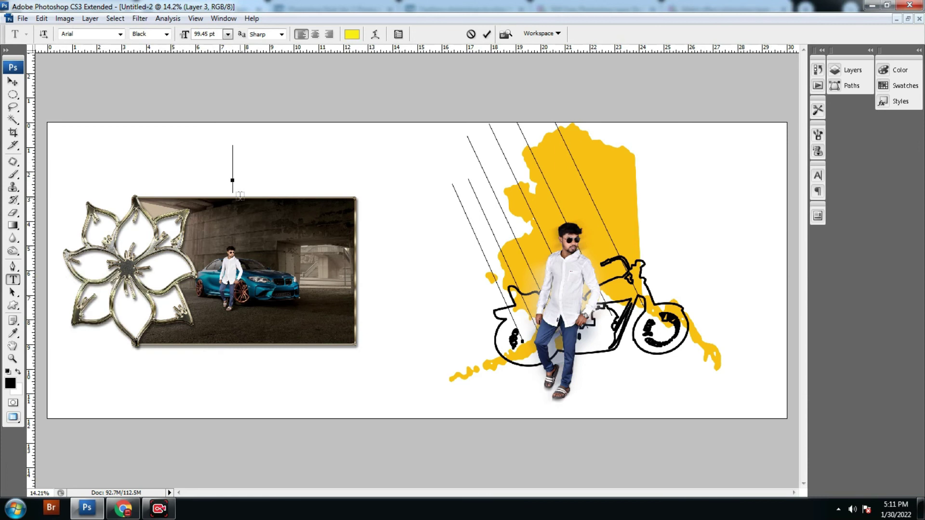
Step: Type the yellow title KALLAKURICHI and move it left above the car photo
text(KALLA)
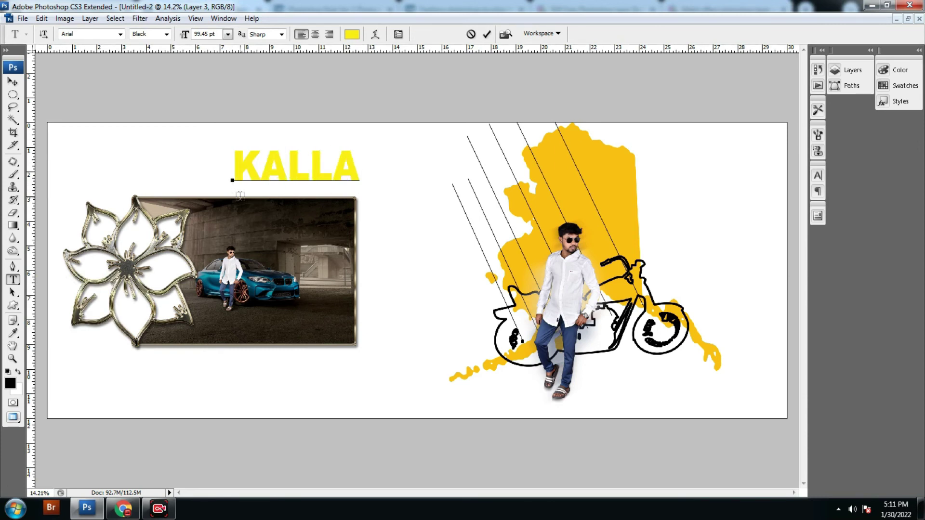
text(KURICH)
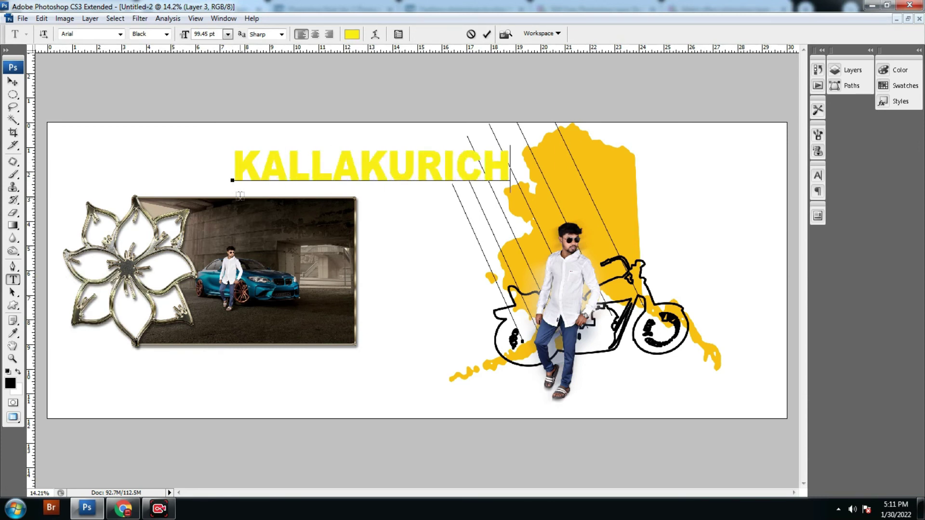
text(I)
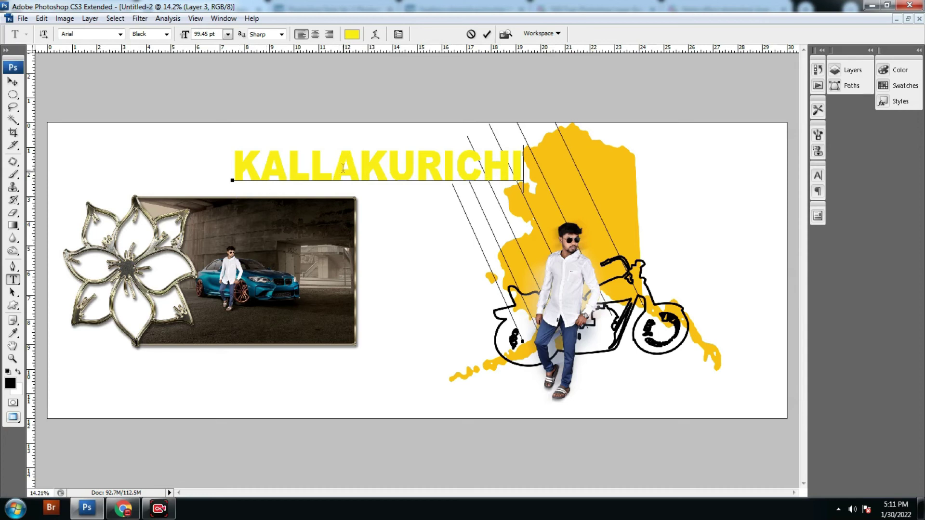
double_click(373, 165)
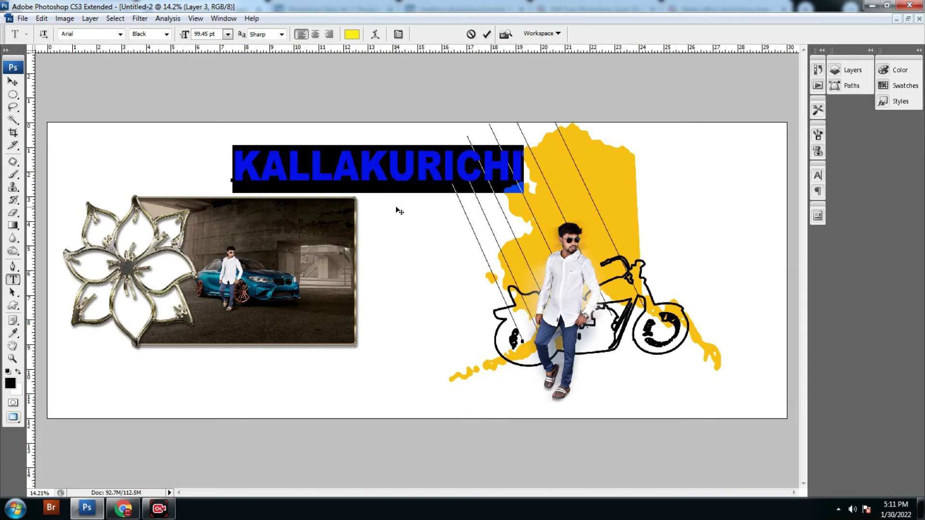
drag(418, 231, 316, 232)
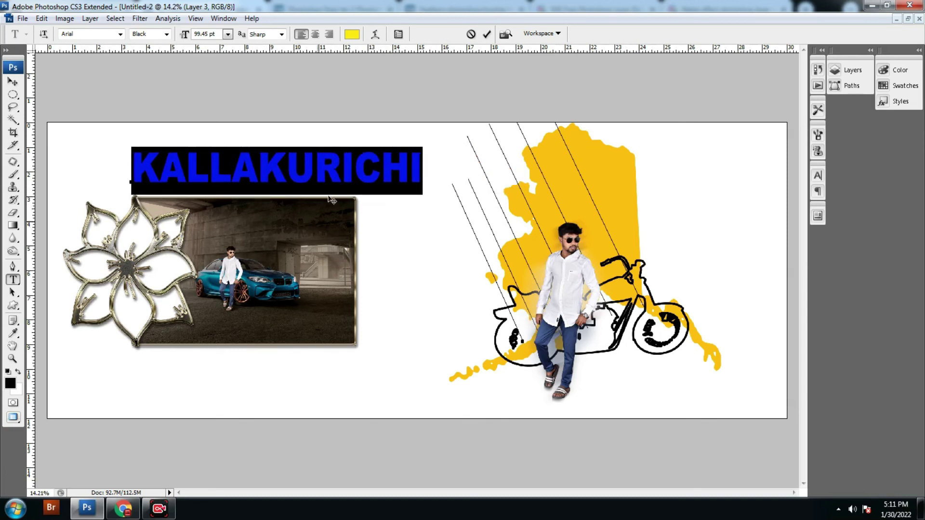
click(342, 176)
key(ctrl+Return)
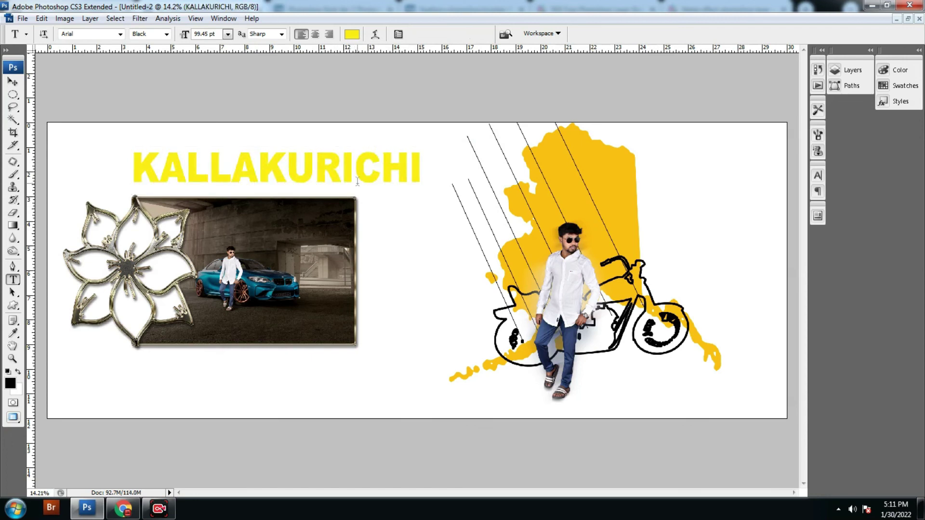
Step: Narrow the KALLAKURICHI title to fit the photo width and nudge it into place
key(v)
key(ctrl+t)
drag(422, 171, 352, 183)
key(Return)
click(366, 183)
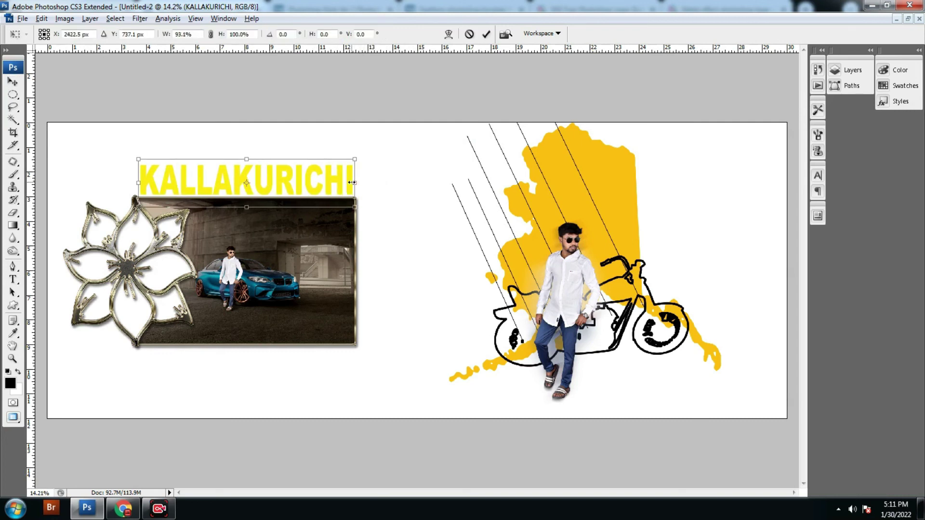
key(Return)
key(Right)
key(Right)
key(Right)
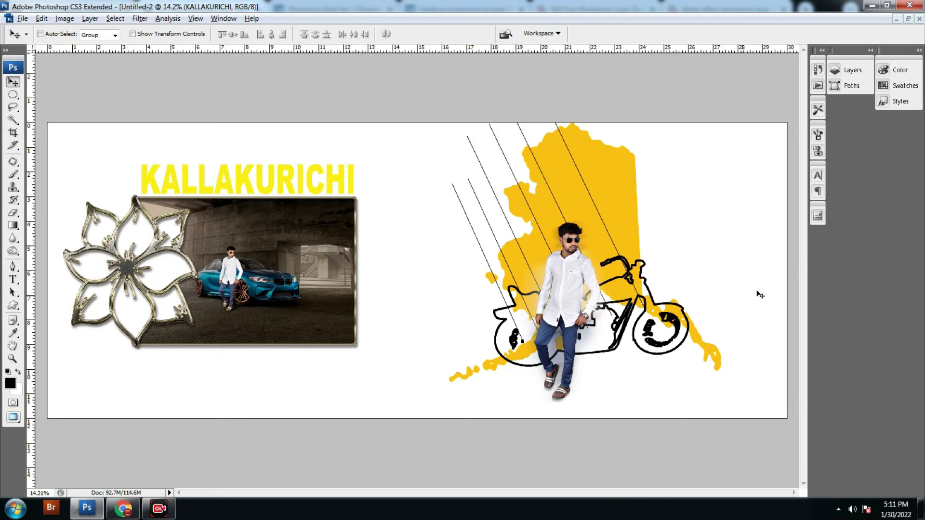
key(F7)
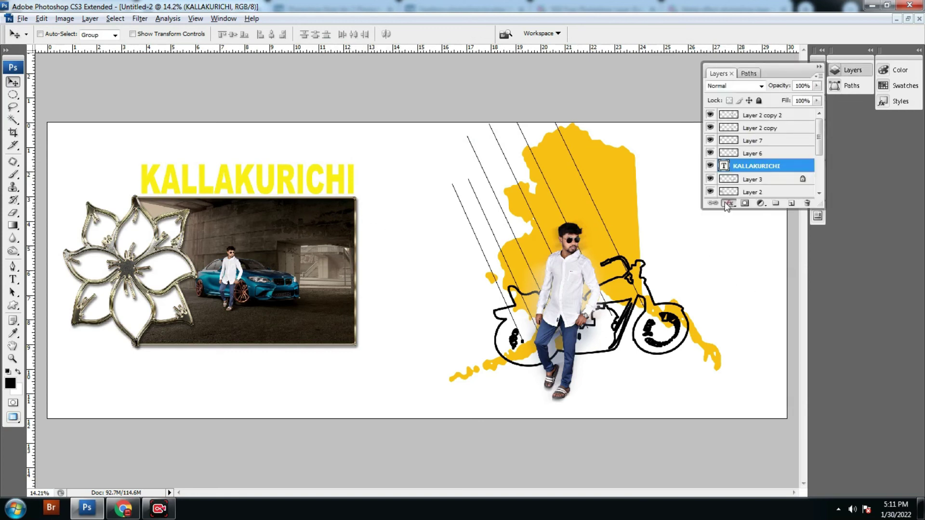
click(729, 203)
Step: Load the 'Golgen_Decor_text_style_Lyotta - Copy' style set into the Layer Style presets
click(745, 346)
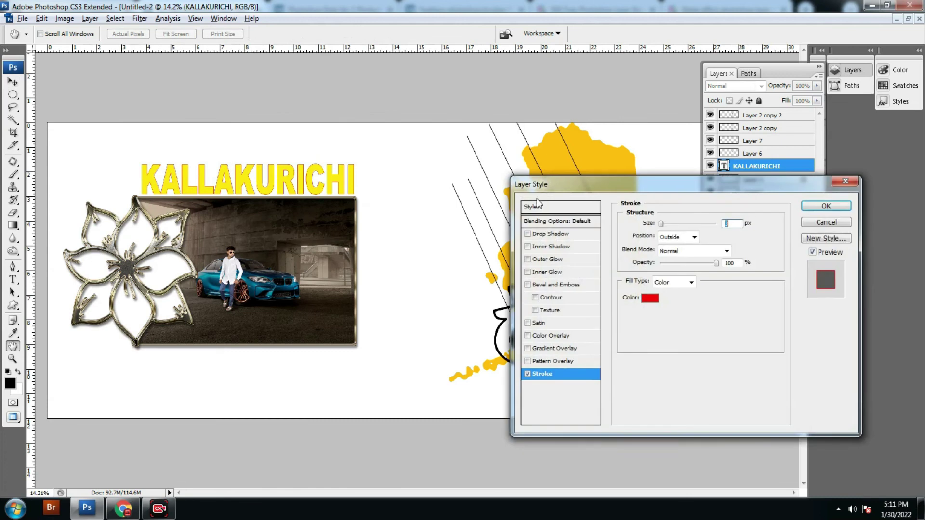
click(560, 207)
click(781, 212)
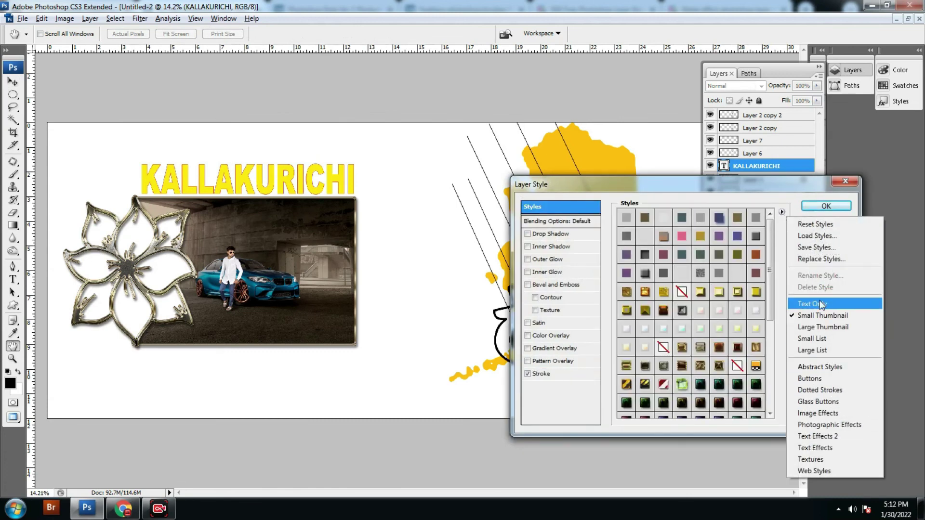
click(814, 236)
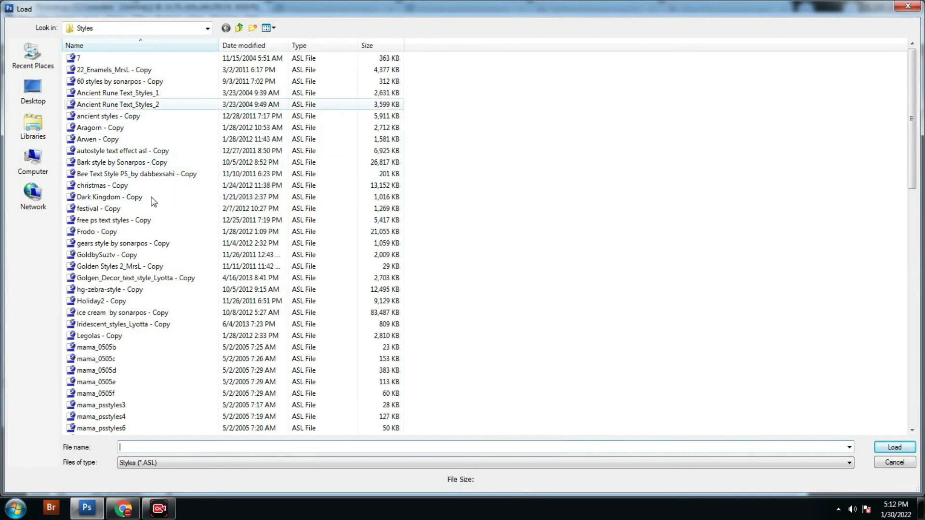
click(123, 278)
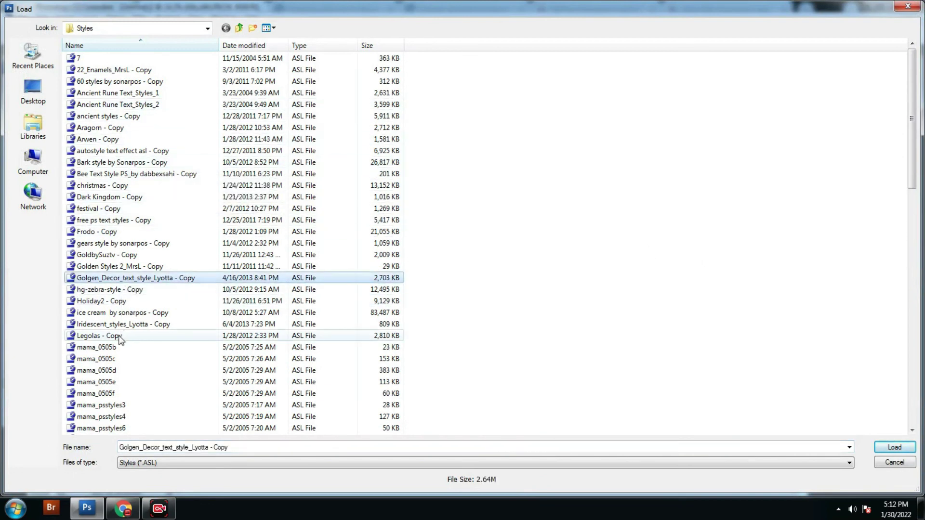
click(121, 337)
click(895, 447)
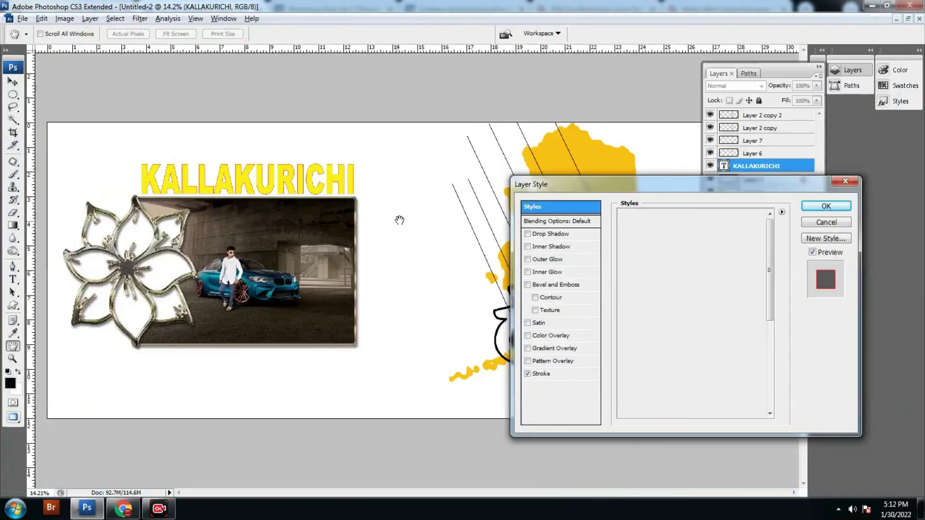
Step: Try the loaded styles, then apply the yellow diagonal-stripe style to the KALLAKURICHI title
drag(770, 310, 774, 398)
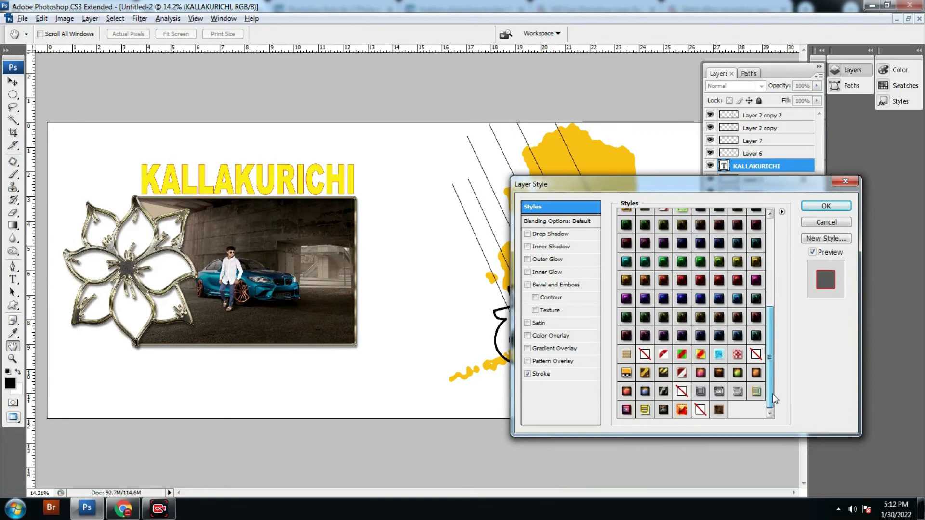
click(700, 354)
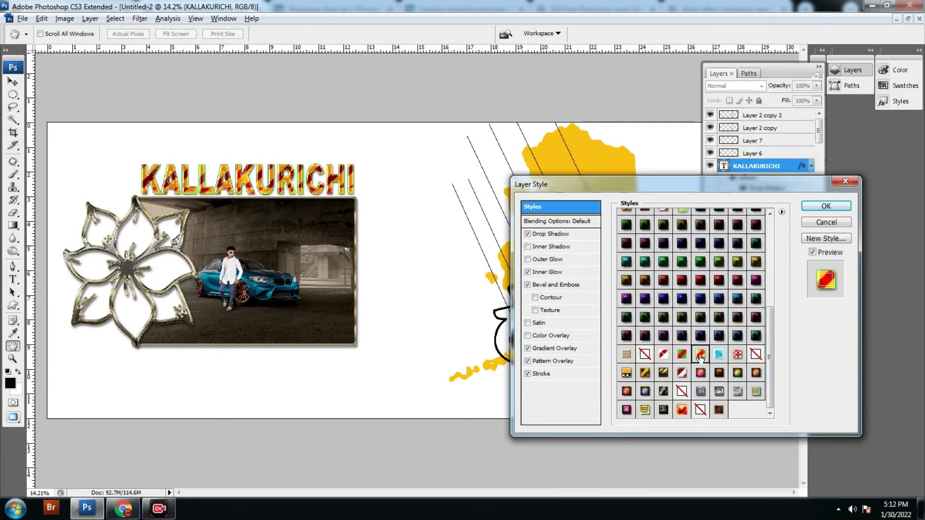
click(686, 409)
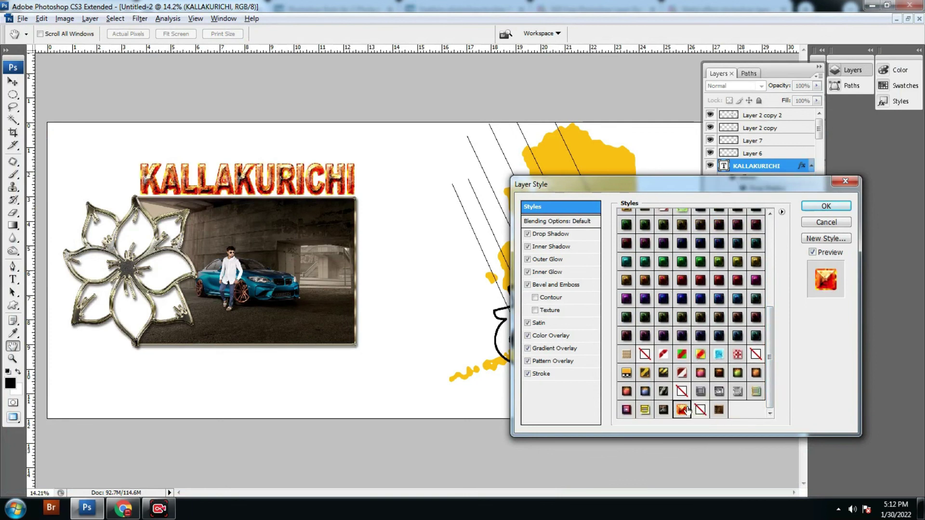
click(663, 391)
click(663, 373)
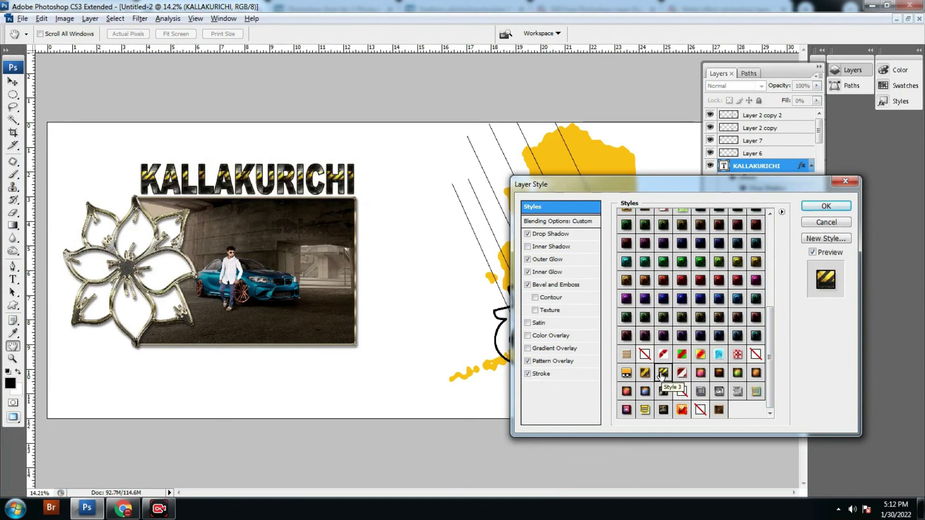
click(644, 391)
click(644, 372)
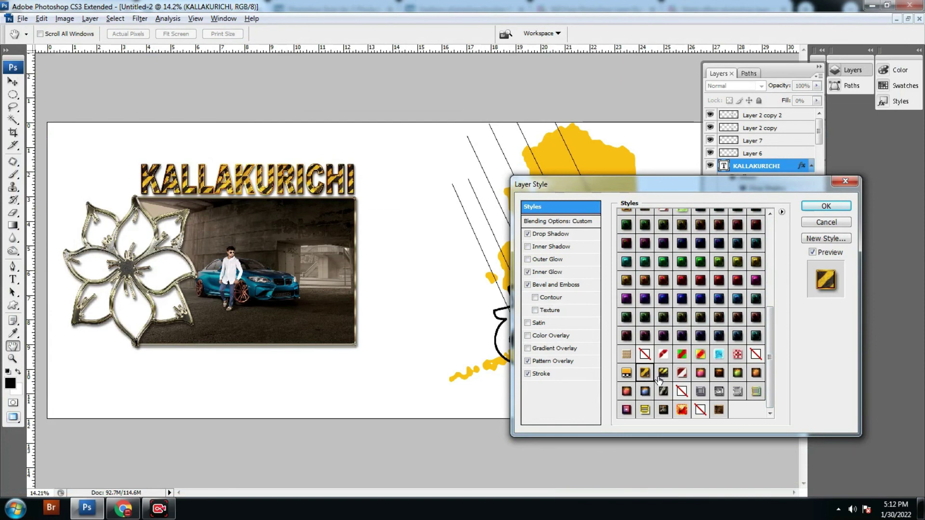
click(663, 373)
click(644, 391)
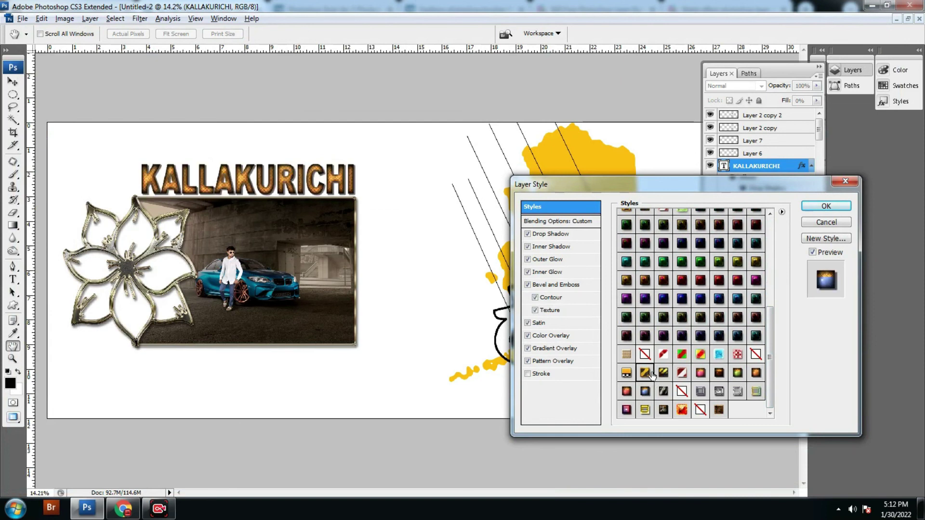
click(645, 374)
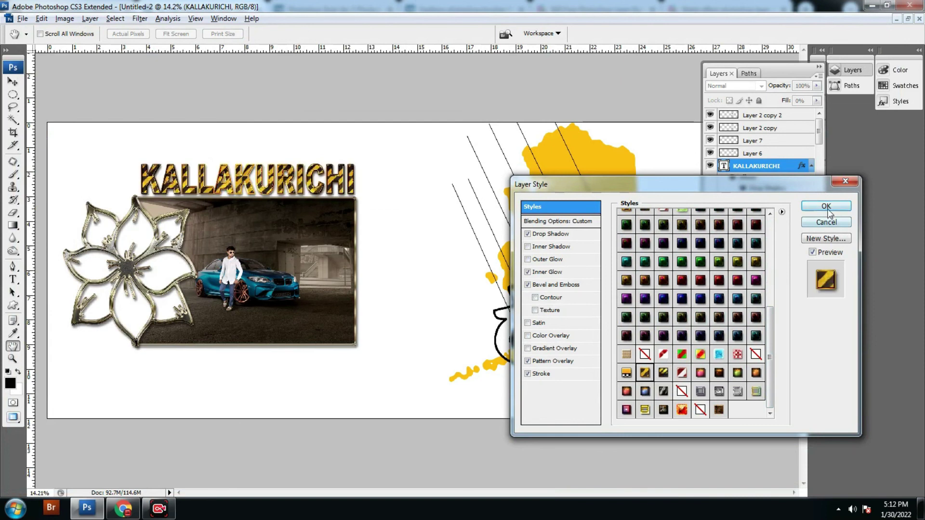
click(825, 206)
Step: Scale the KALLAKURICHI title down to about 85.6% with Free Transform
key(v)
scroll(207, 154, up, 1)
scroll(207, 154, up, 1)
drag(207, 154, 338, 232)
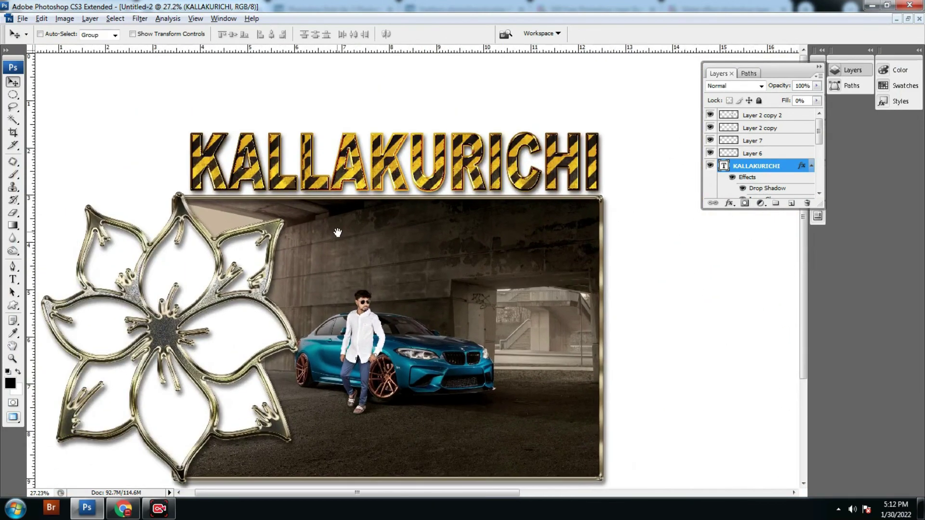
key(ctrl+t)
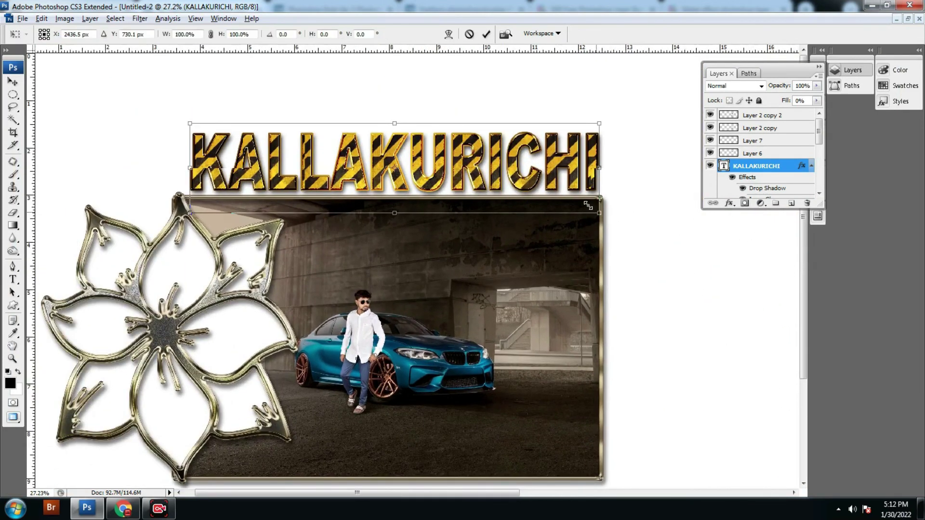
drag(571, 198, 529, 193)
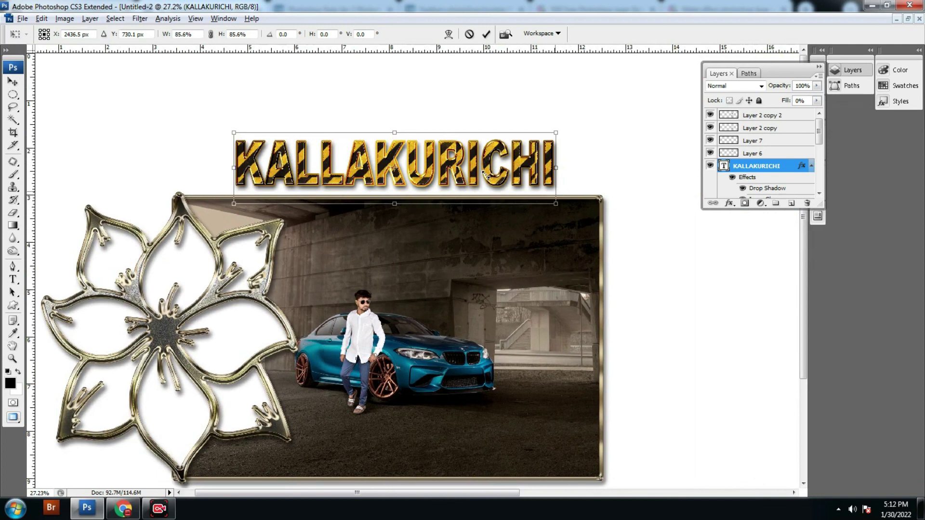
double_click(489, 179)
Step: Move the title just below the bottom edge of the car photo
key(ctrl+0)
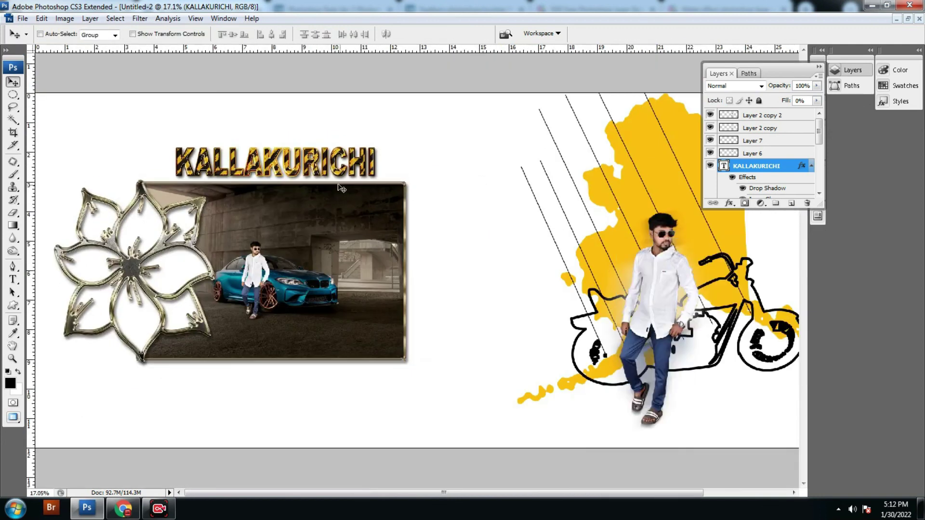
drag(323, 162, 355, 382)
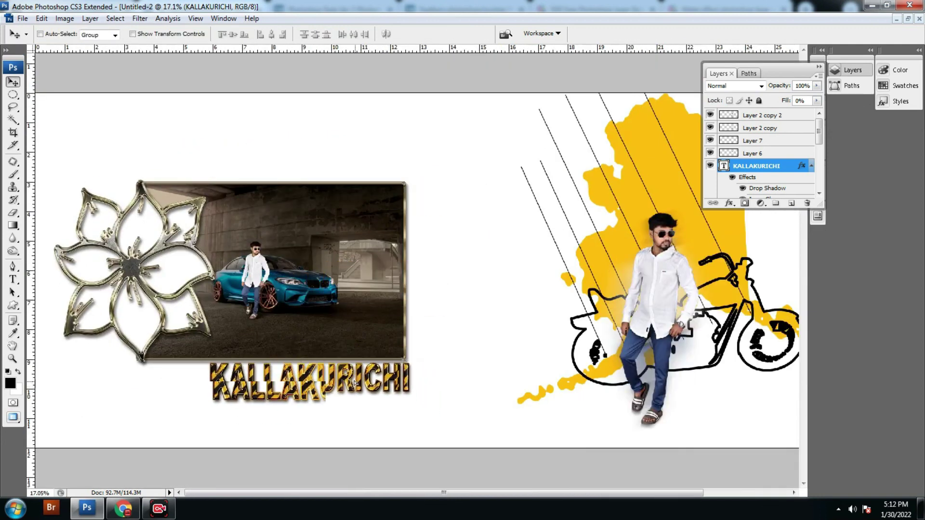
scroll(354, 382, down, 2)
scroll(370, 319, down, 1)
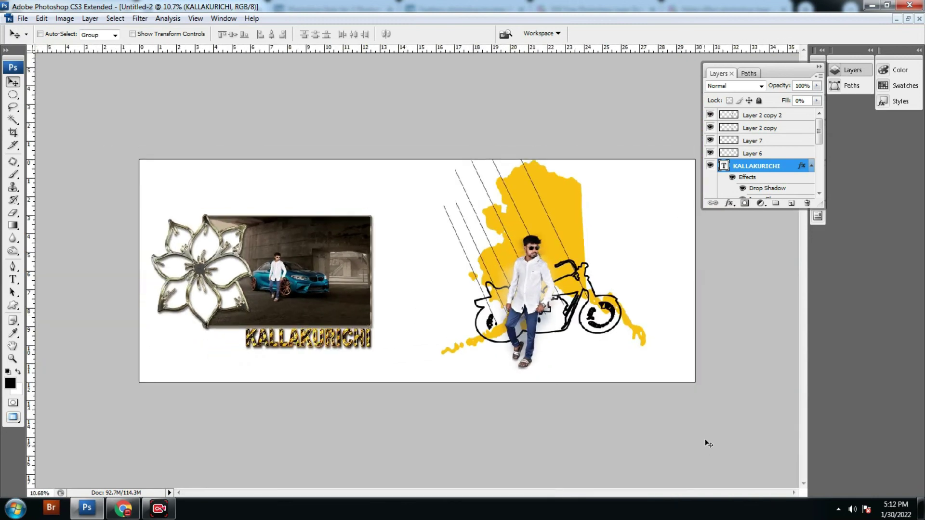
scroll(540, 339, down, 1)
Step: Float the open documents as separate windows and bring Untitled-1 forward
click(907, 19)
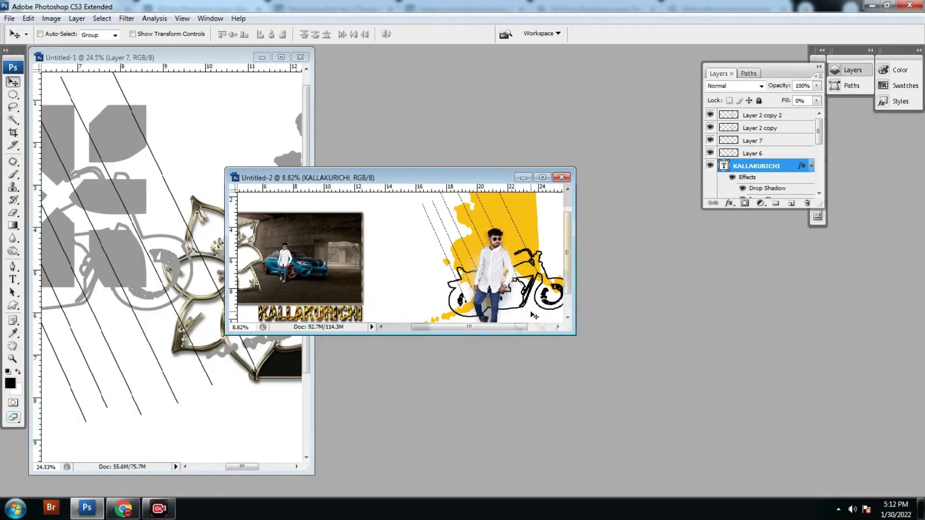
drag(204, 55, 433, 59)
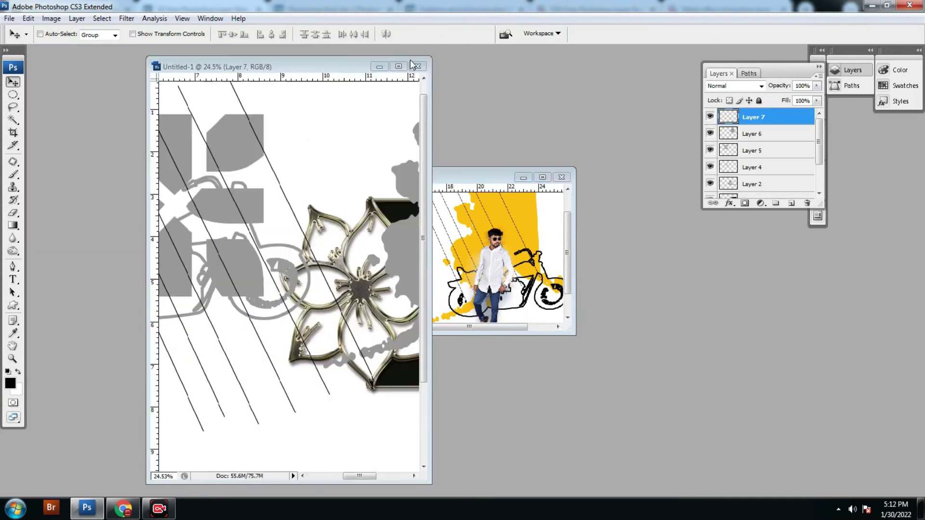
scroll(403, 240, down, 2)
scroll(403, 241, down, 1)
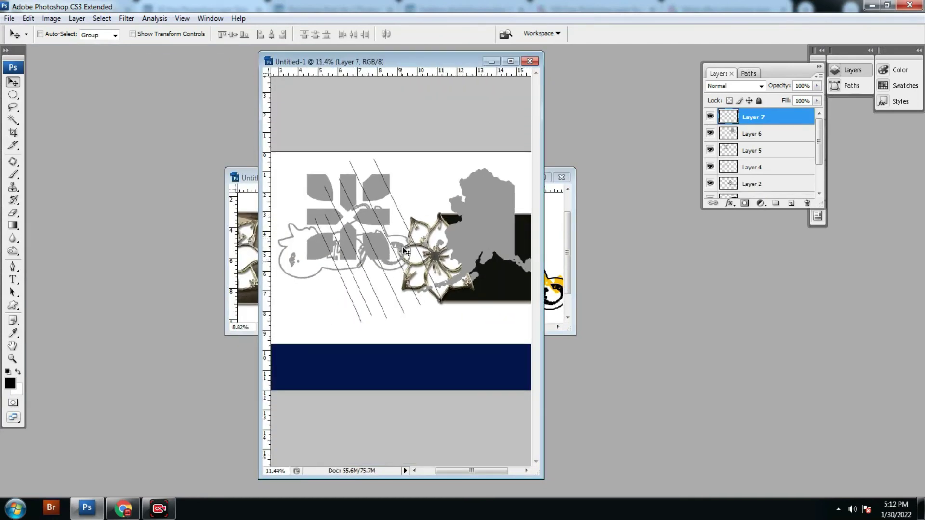
Step: Shift the Alaska shape on Layer 6 left, then minimize Untitled-1
right_click(472, 243)
click(487, 239)
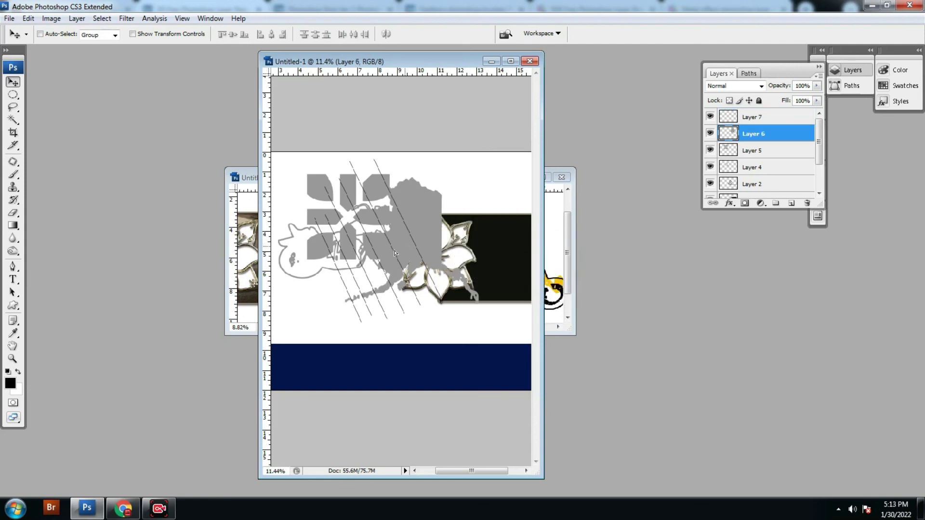
drag(465, 243, 345, 254)
mouse_move(430, 66)
mouse_down()
mouse_move(565, 83)
mouse_move(553, 80)
mouse_up()
click(622, 73)
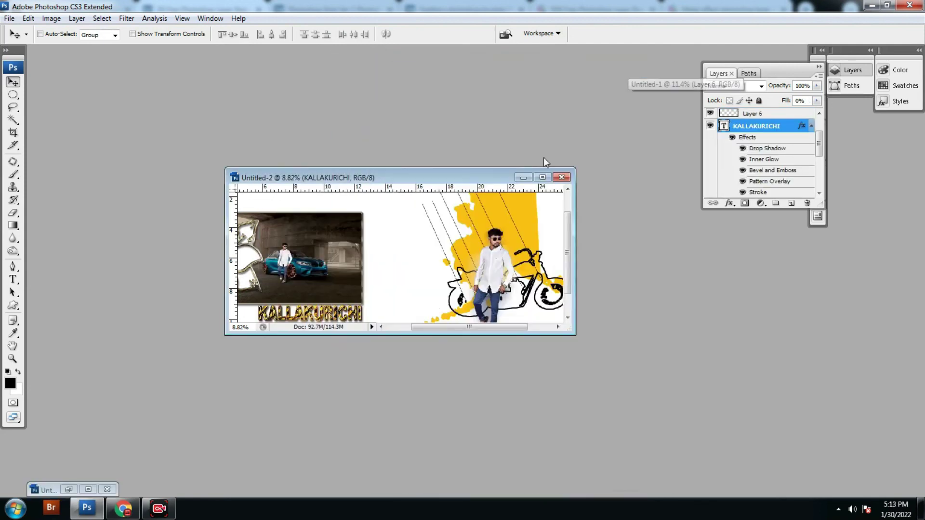
Step: Maximize Untitled-2 and review it in Full Screen Mode, zooming in and out on the striped title
click(542, 178)
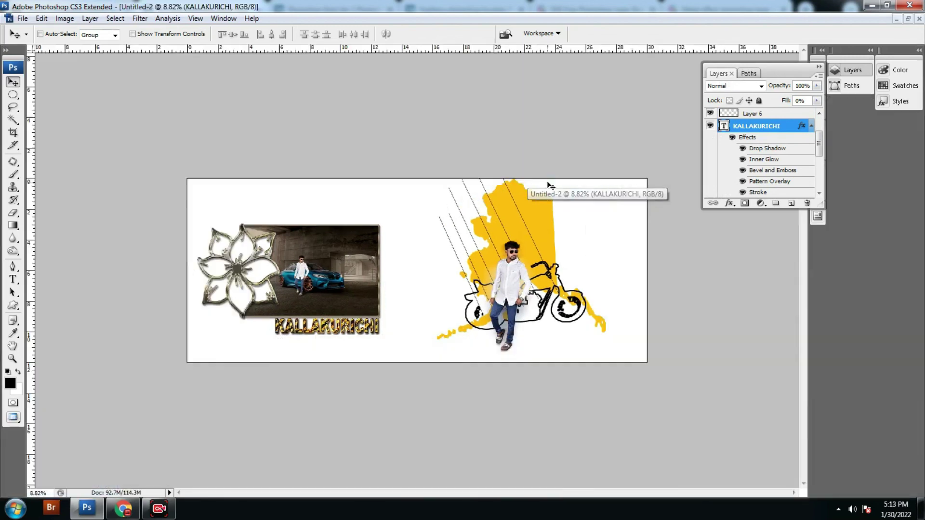
key(f)
key(f)
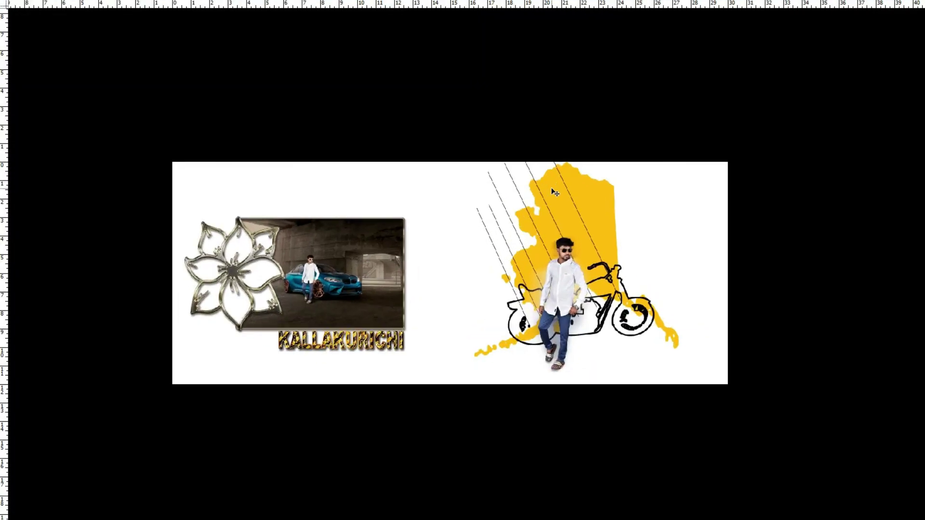
scroll(554, 221, up, 2)
mouse_move(554, 220)
mouse_down()
mouse_move(568, 170)
mouse_move(605, 179)
mouse_up()
scroll(568, 170, up, 2)
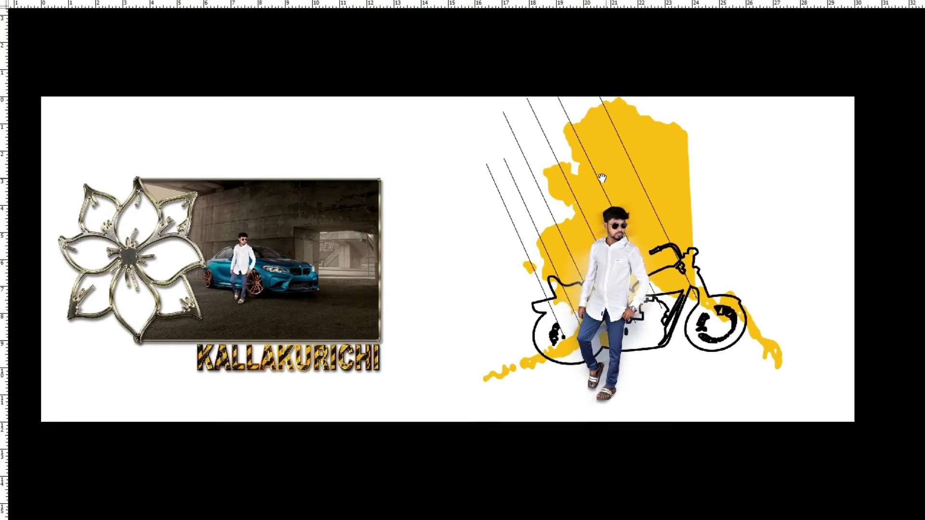
scroll(601, 177, up, 2)
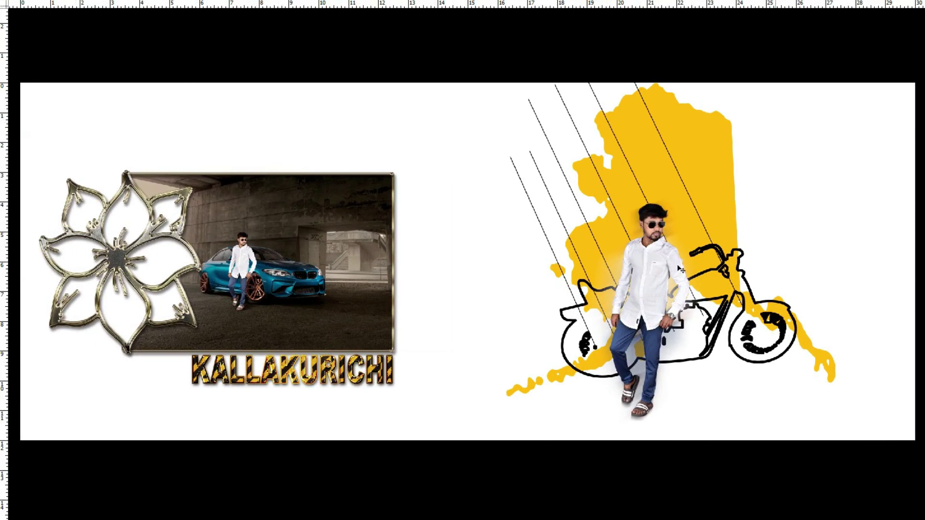
scroll(432, 388, up, 2)
scroll(509, 283, up, 3)
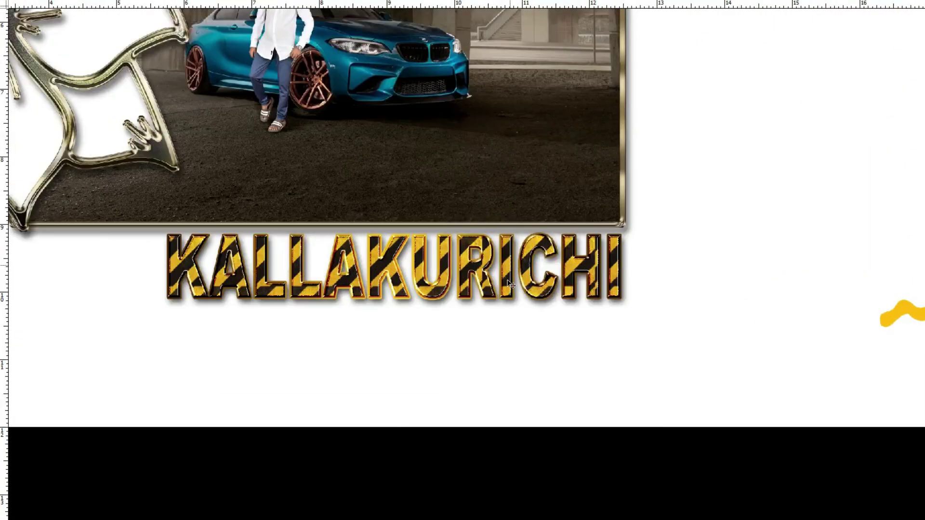
scroll(510, 283, down, 3)
scroll(620, 270, down, 2)
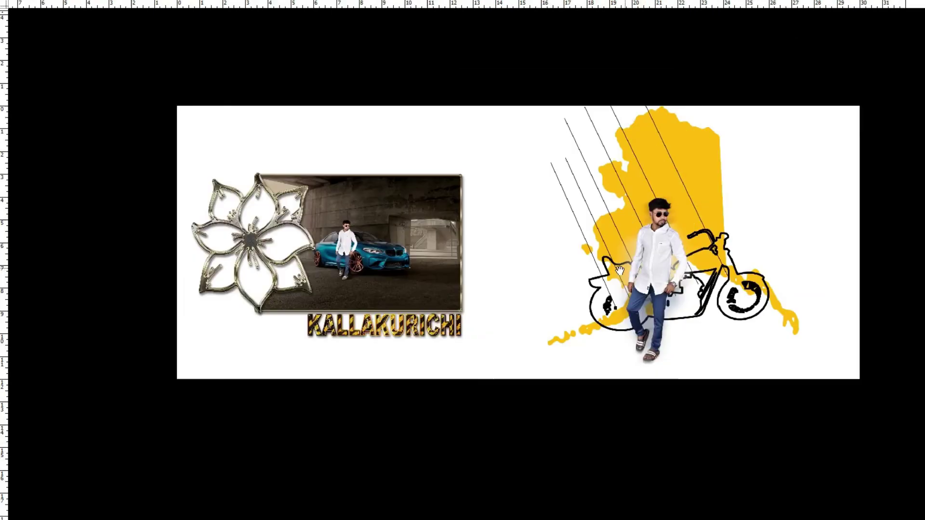